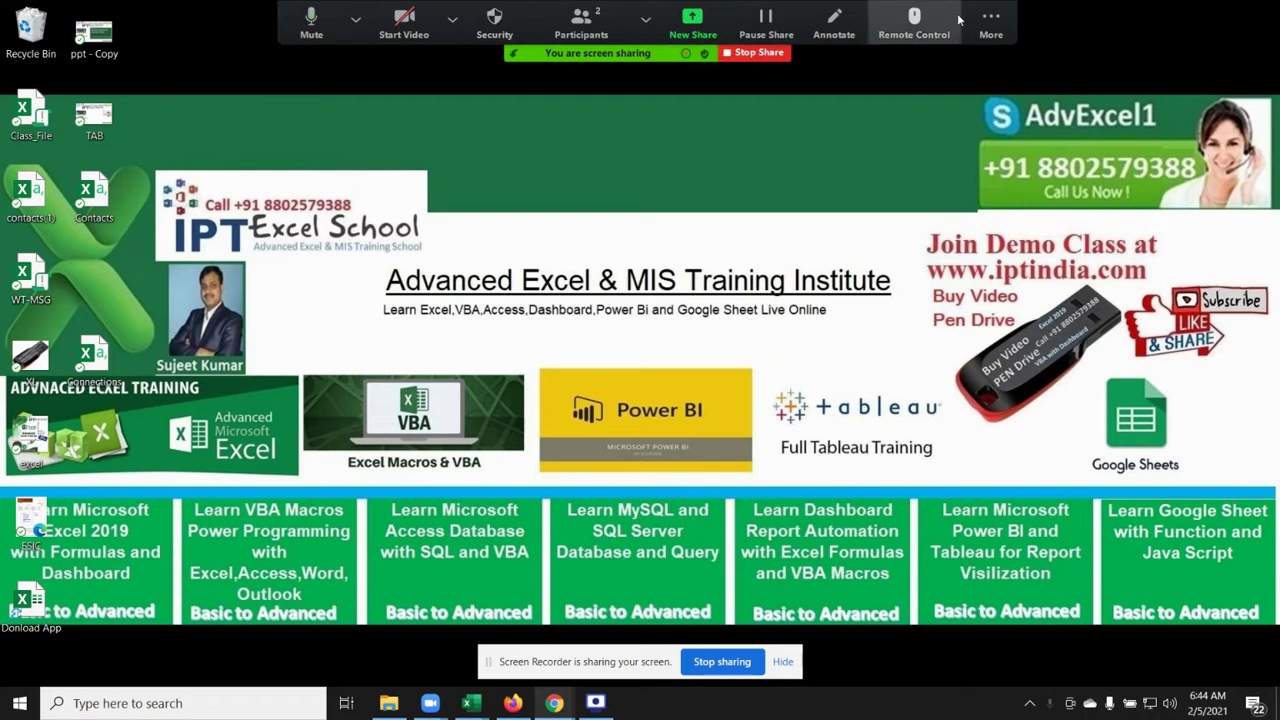
Start recording the Zoom meeting and hide the Screen Recorder sharing notice
left_click(988, 38)
left_click(1001, 86)
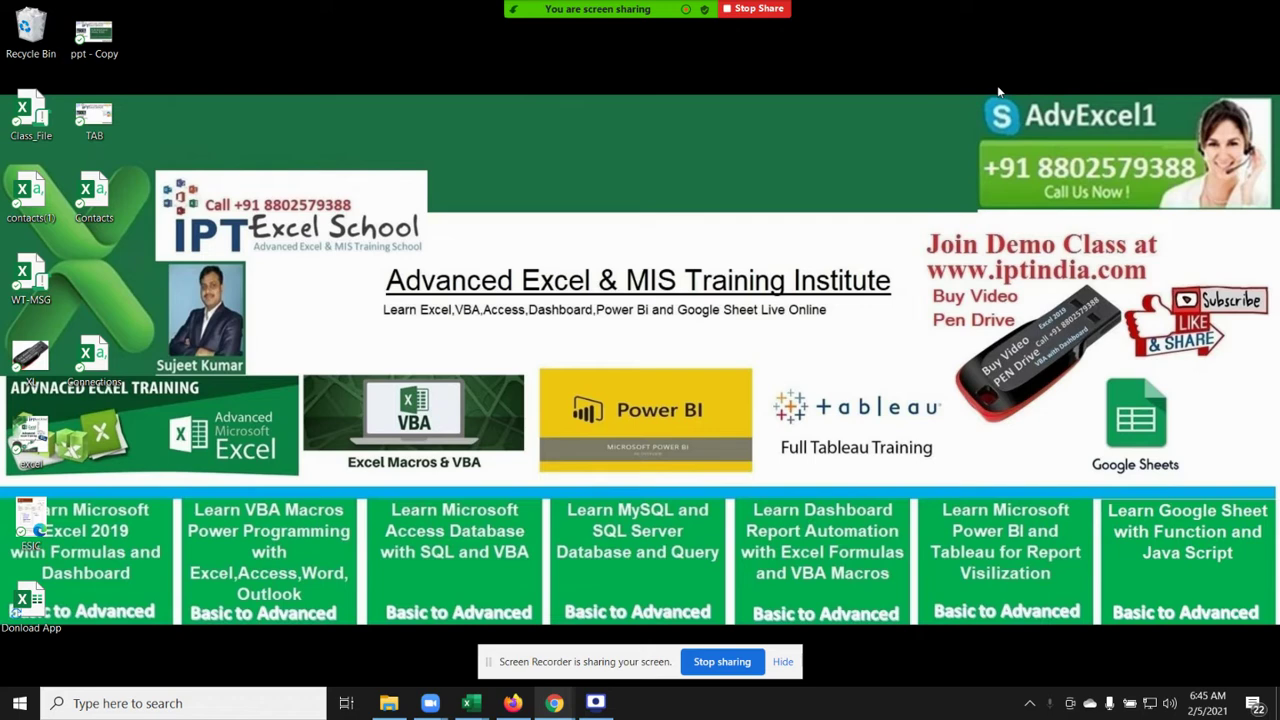
left_click(783, 661)
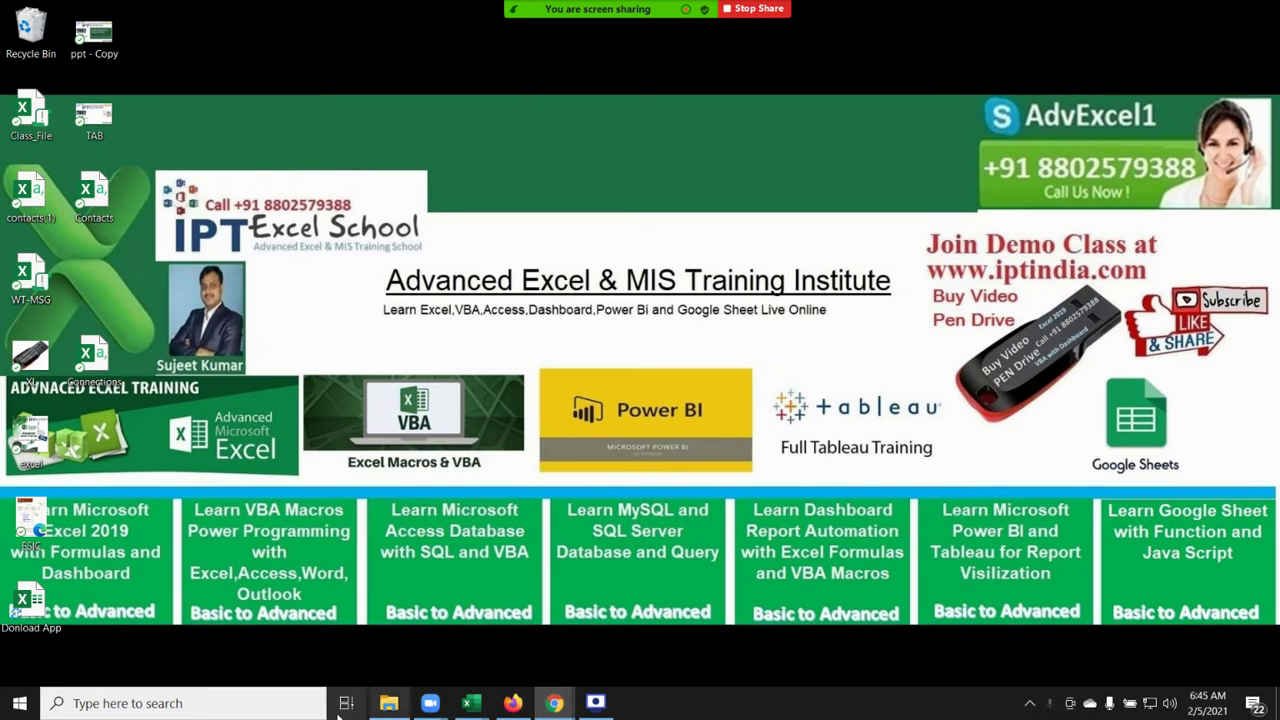
mouse_move(469, 703)
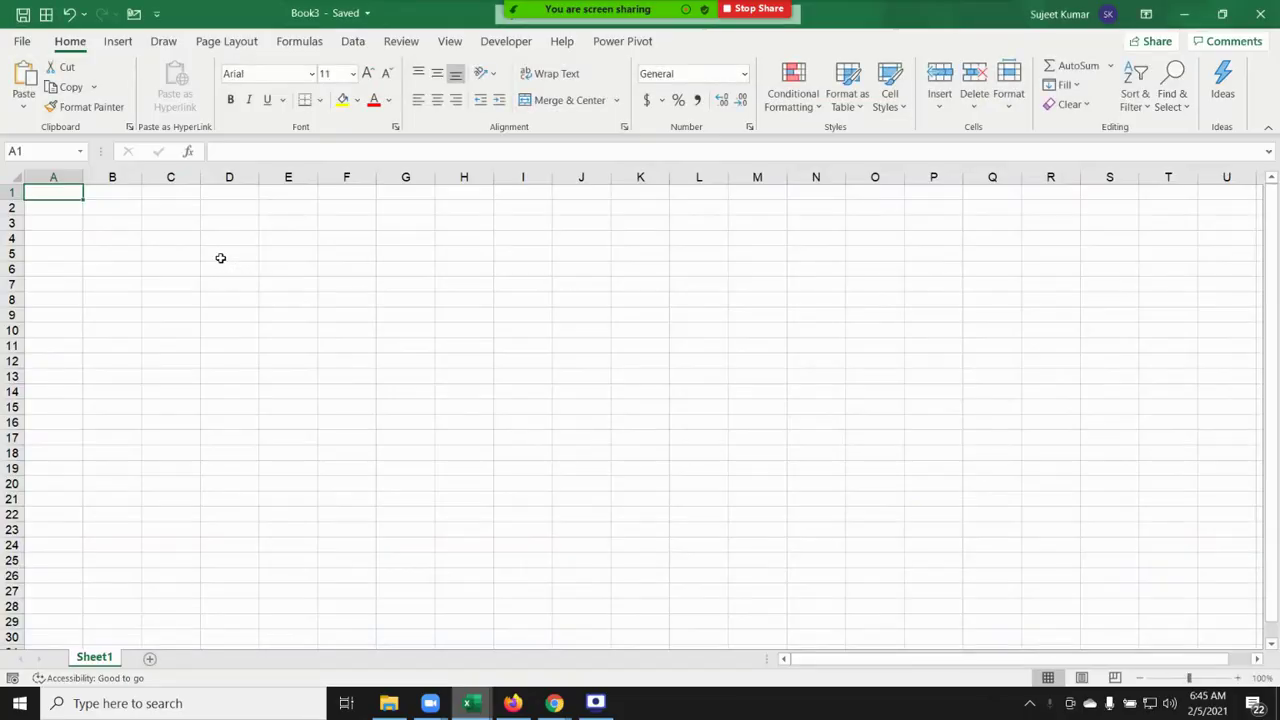
In the blank Book3 workbook, enter 100 in cell B4
left_click(220, 257)
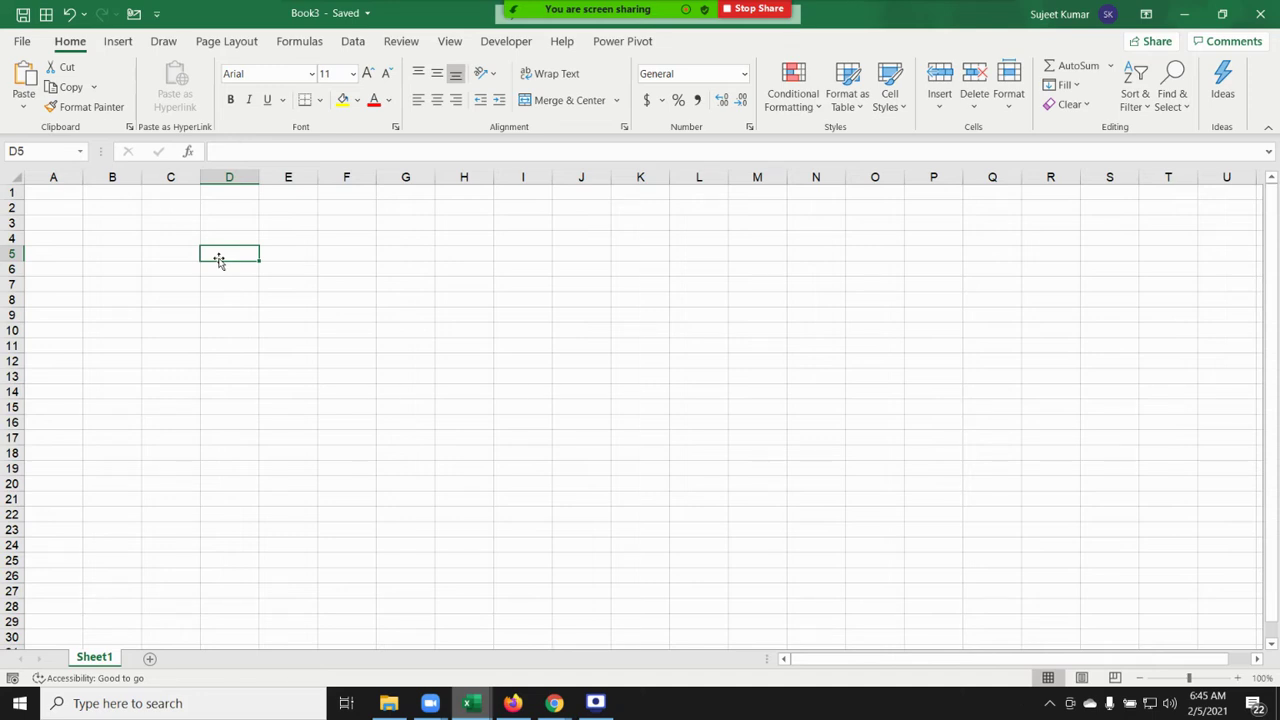
left_click(109, 235)
type("10")
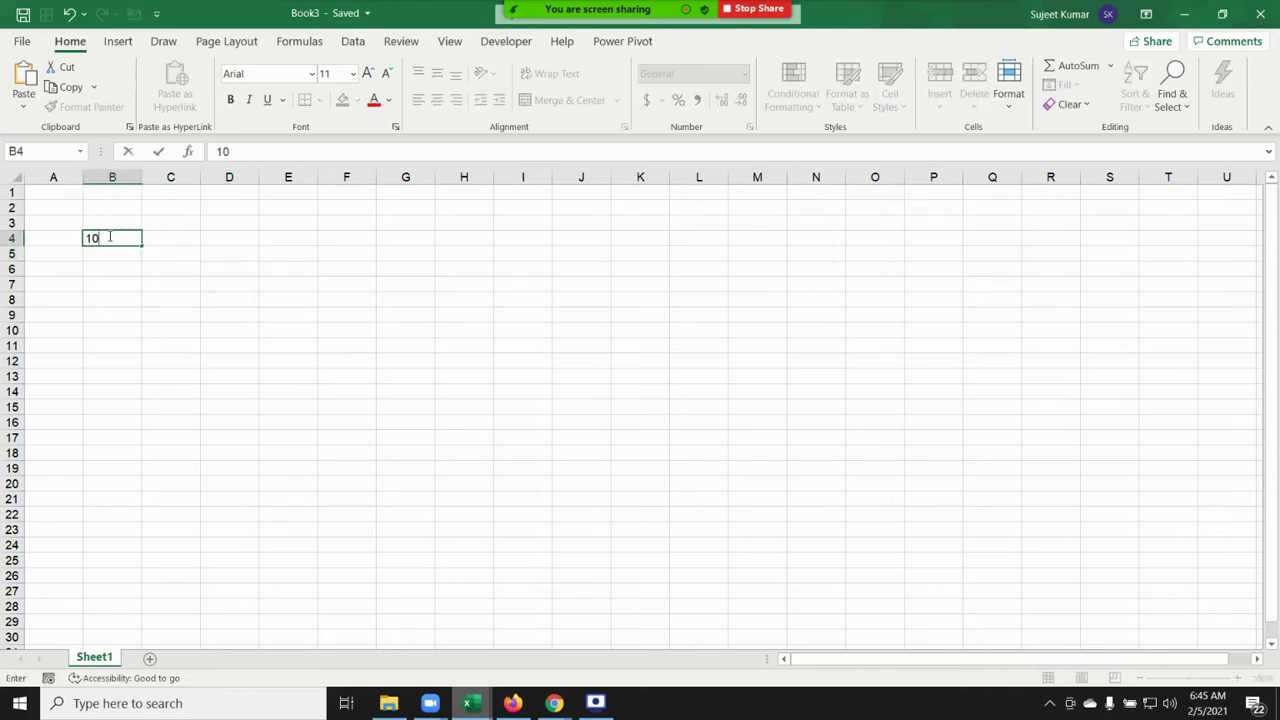
type("0")
key("Return")
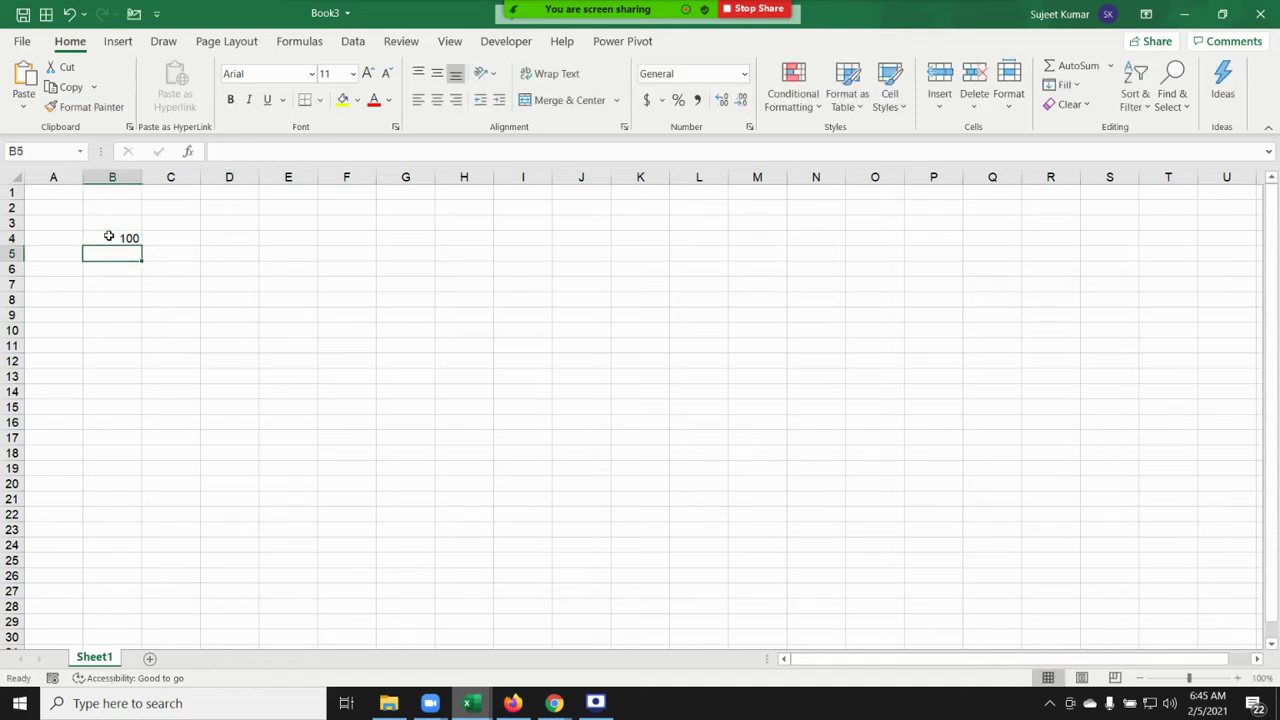
Retype B4 as 'MRP 100' and enter =B4+20 in C4, which returns #VALUE!
left_click(109, 235)
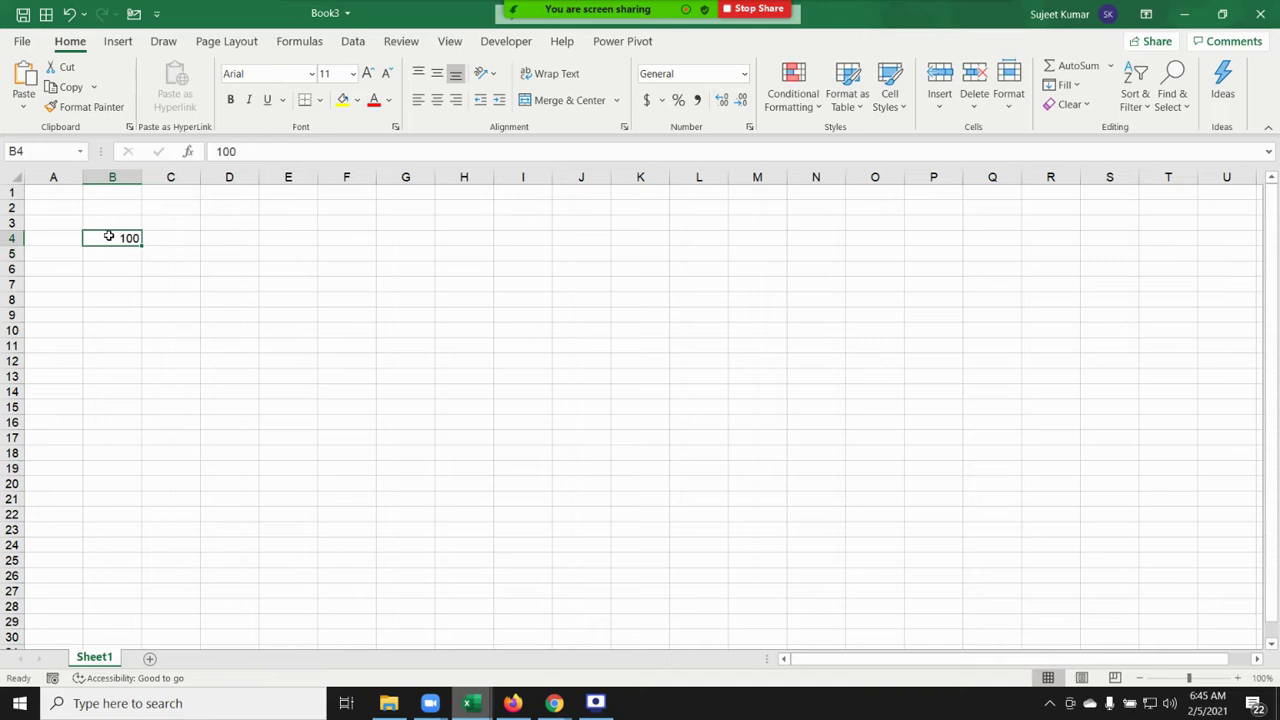
type("MRP 1")
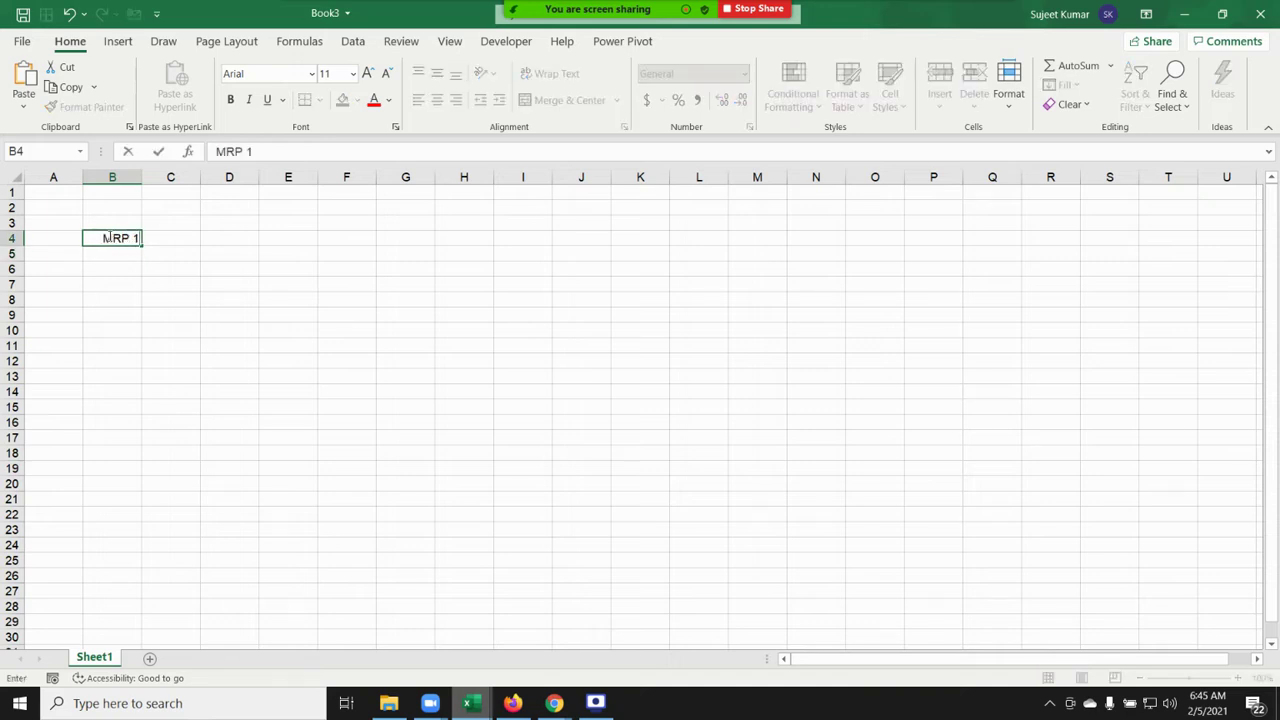
type("00")
key("Return")
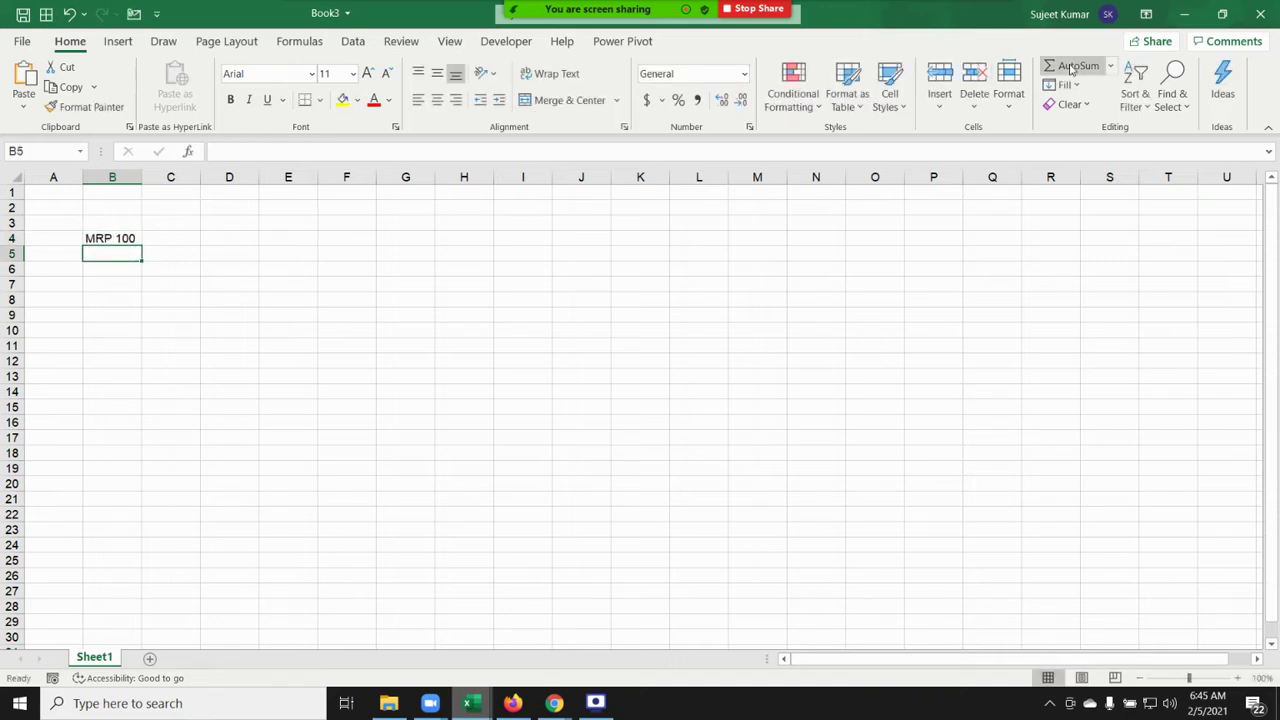
key("Up")
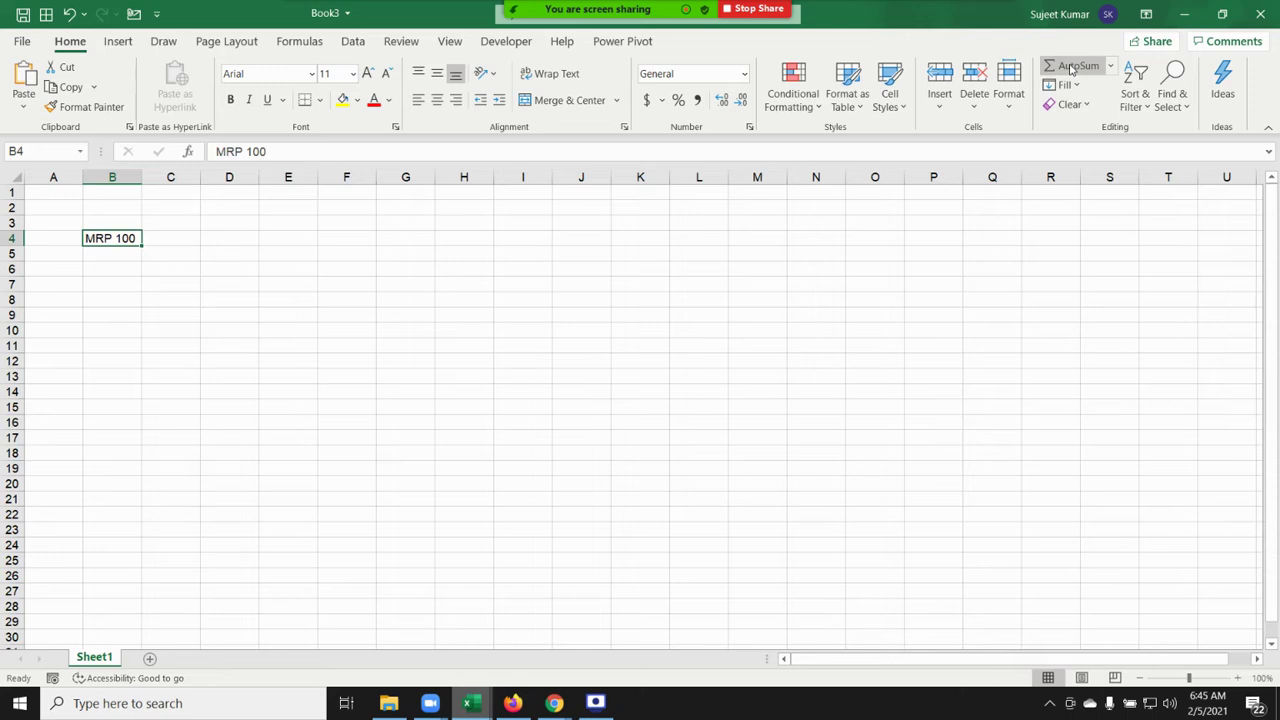
key("Right")
type("=")
key("Left")
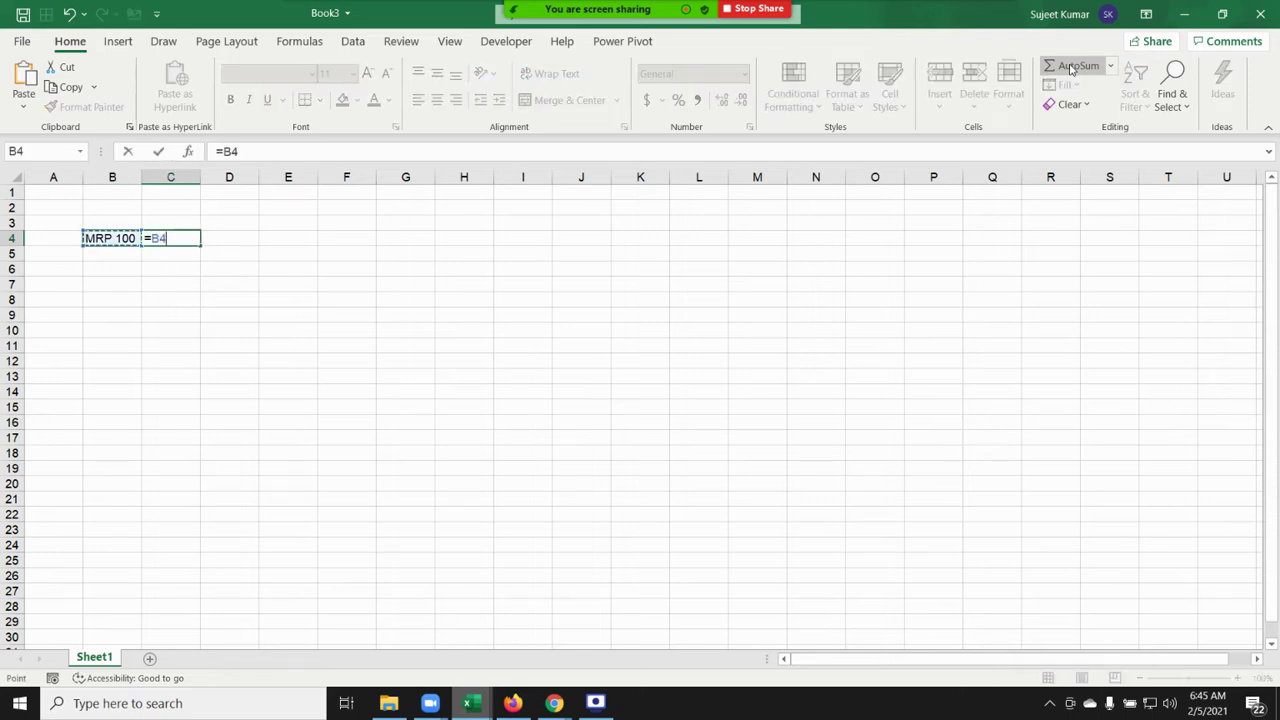
type("+20")
key("Return")
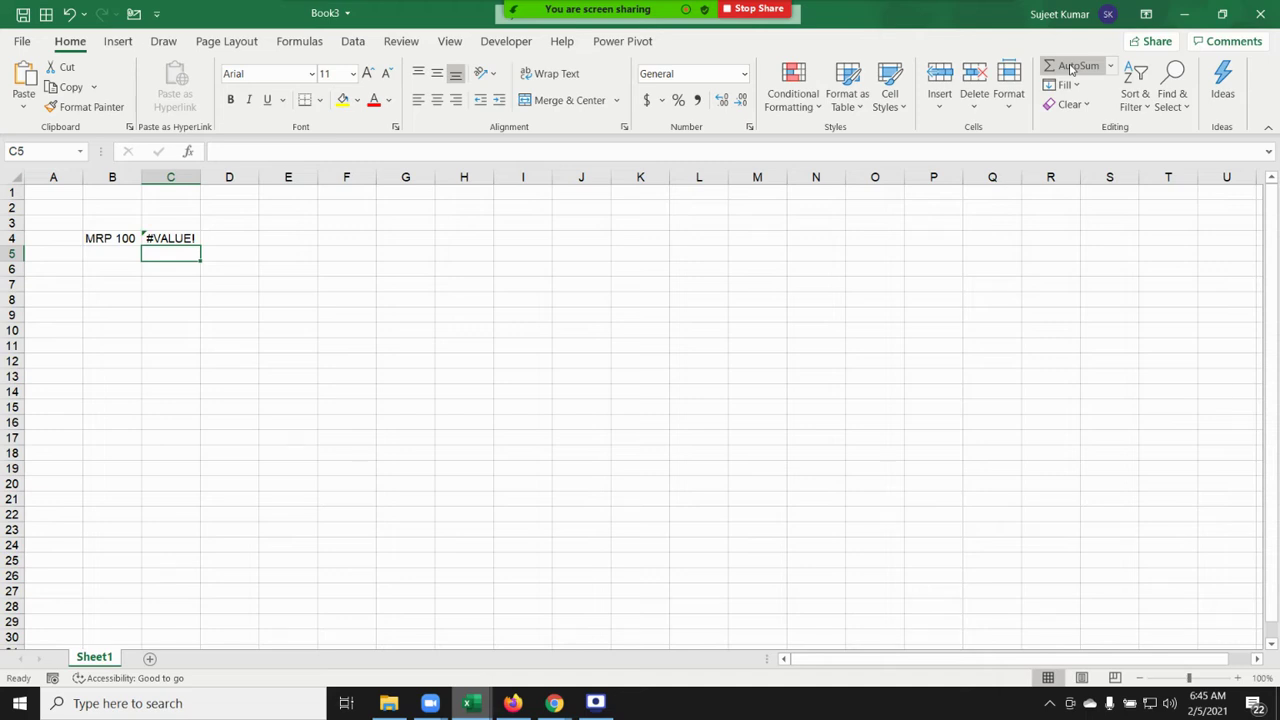
Restore B4 to the plain number 100 and delete the test formula from C4
key("Up")
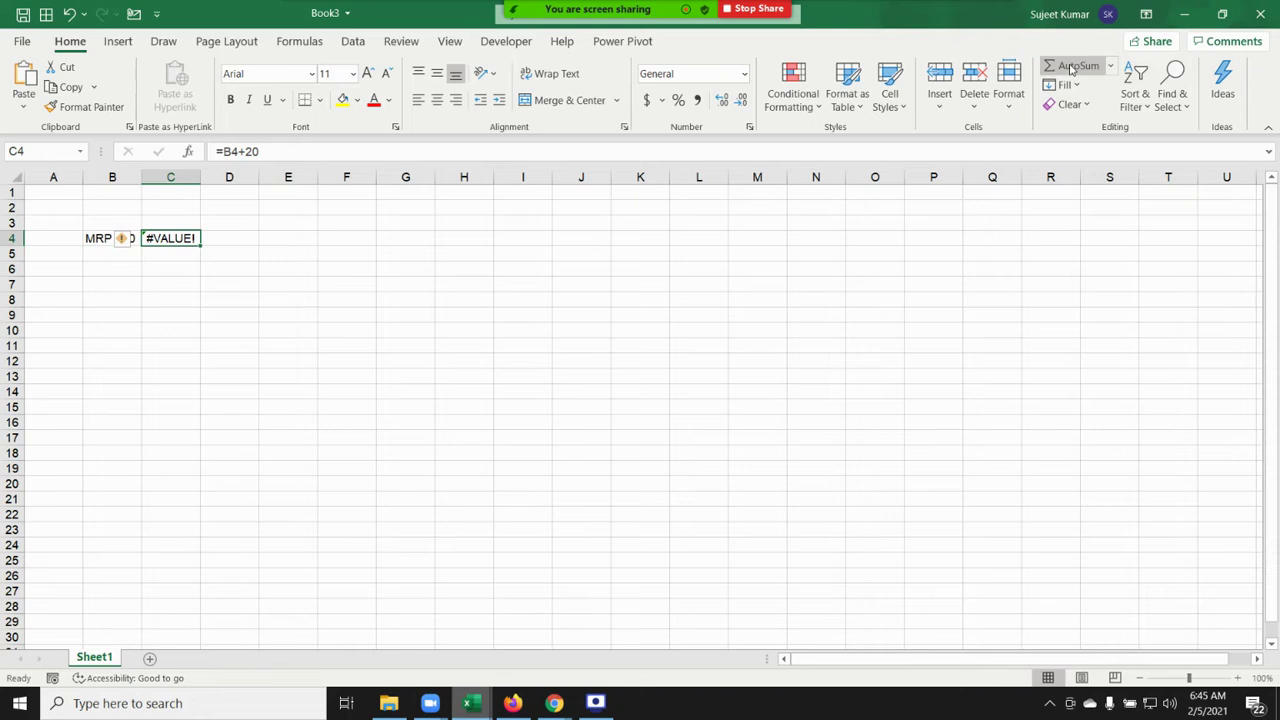
key("Left")
type("100")
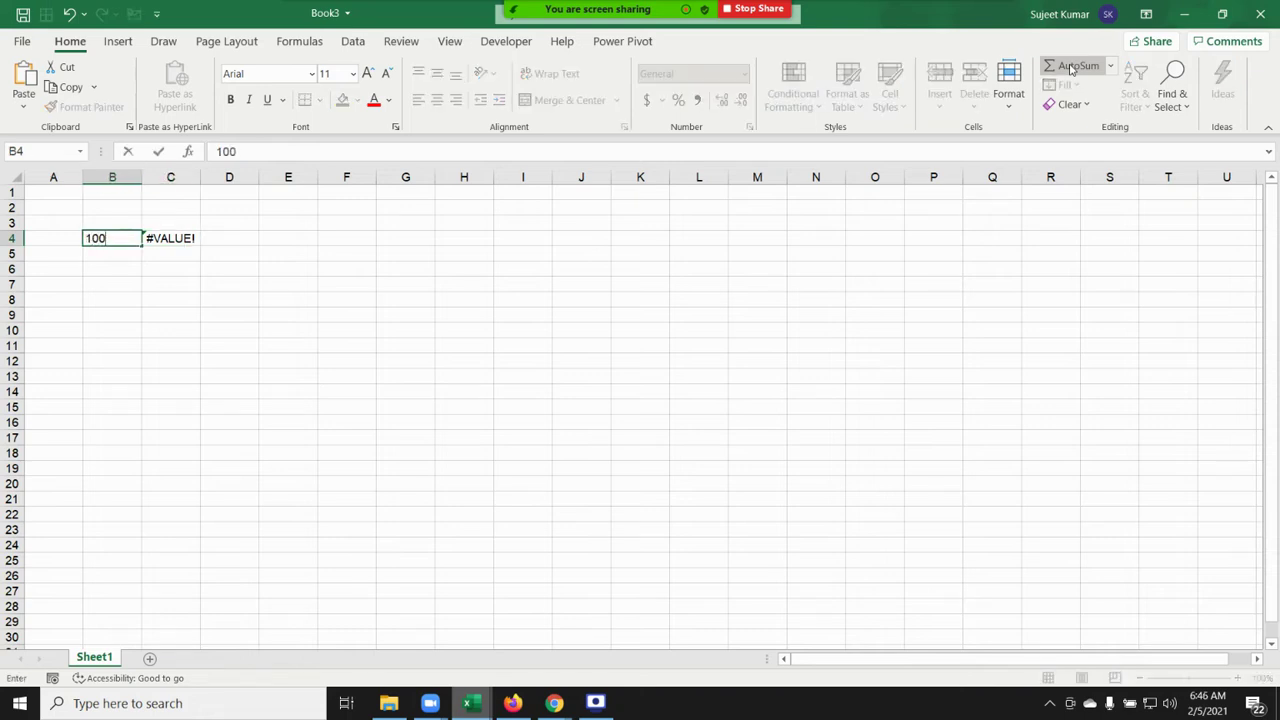
key("Return")
key("Up")
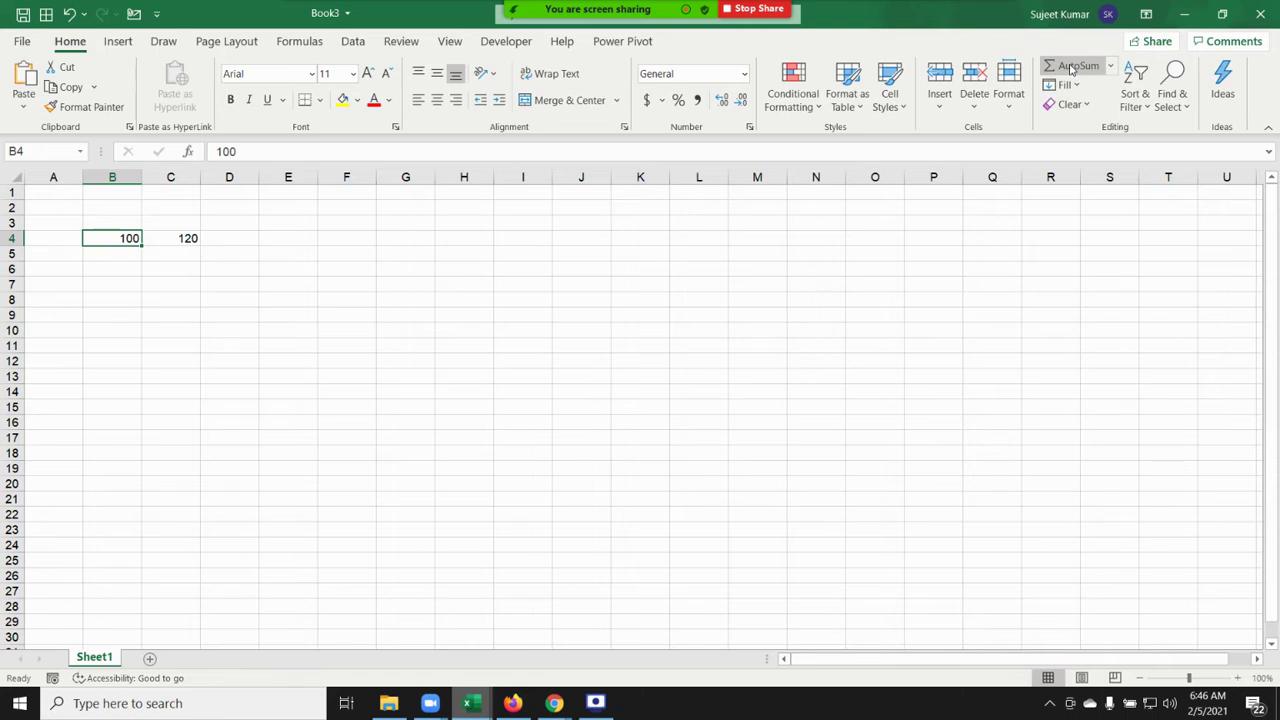
key("Right")
key("Delete")
key("Left")
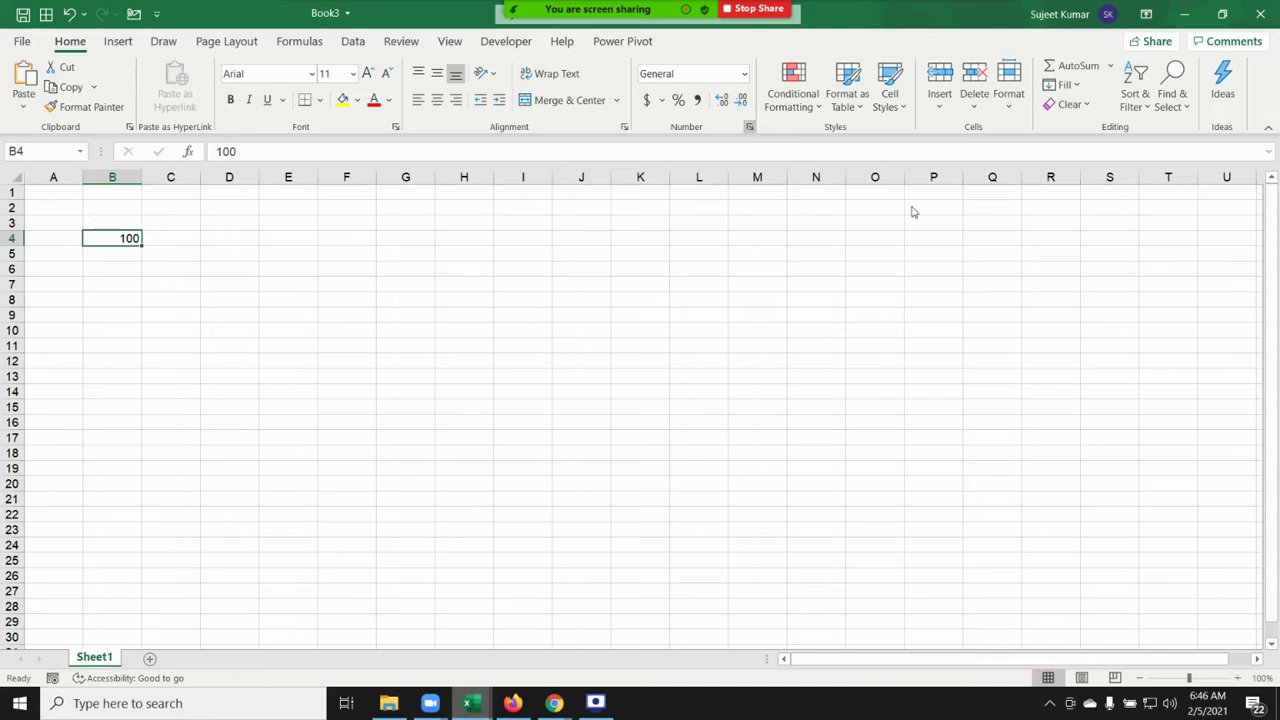
Give B4 the custom number format "MRP "0 so it shows MRP 100
key("ctrl+1")
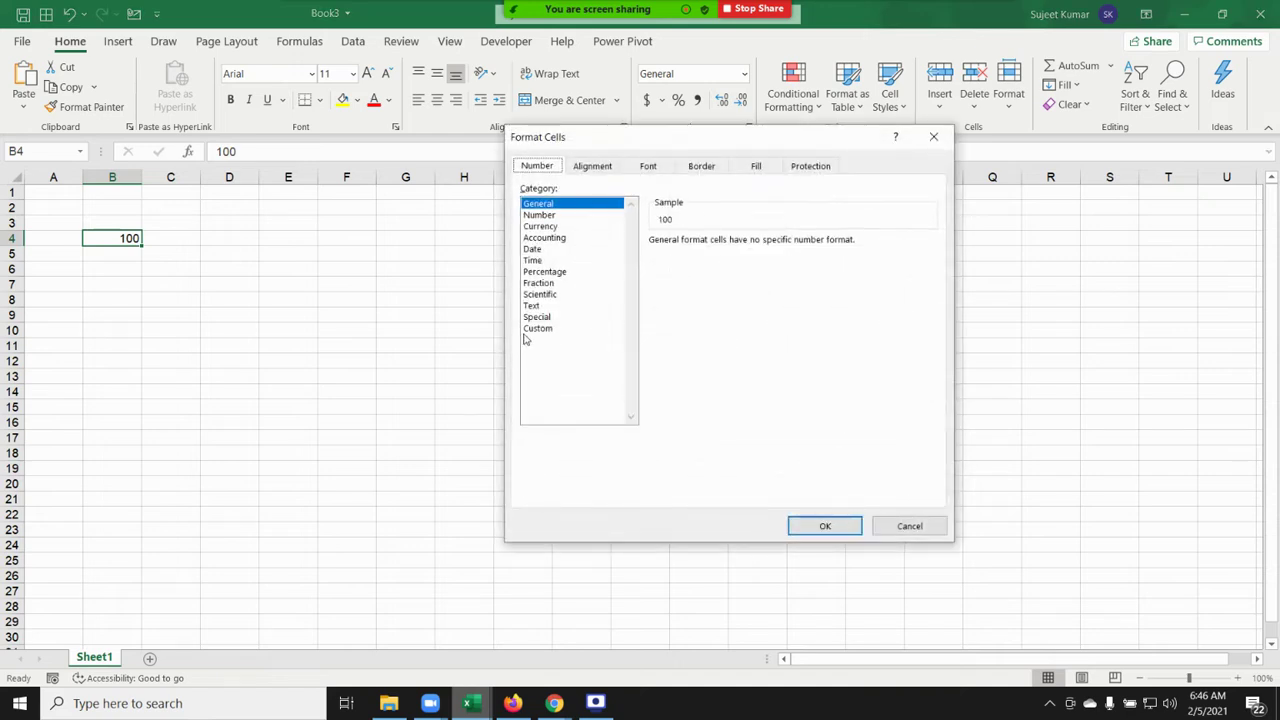
left_click(530, 329)
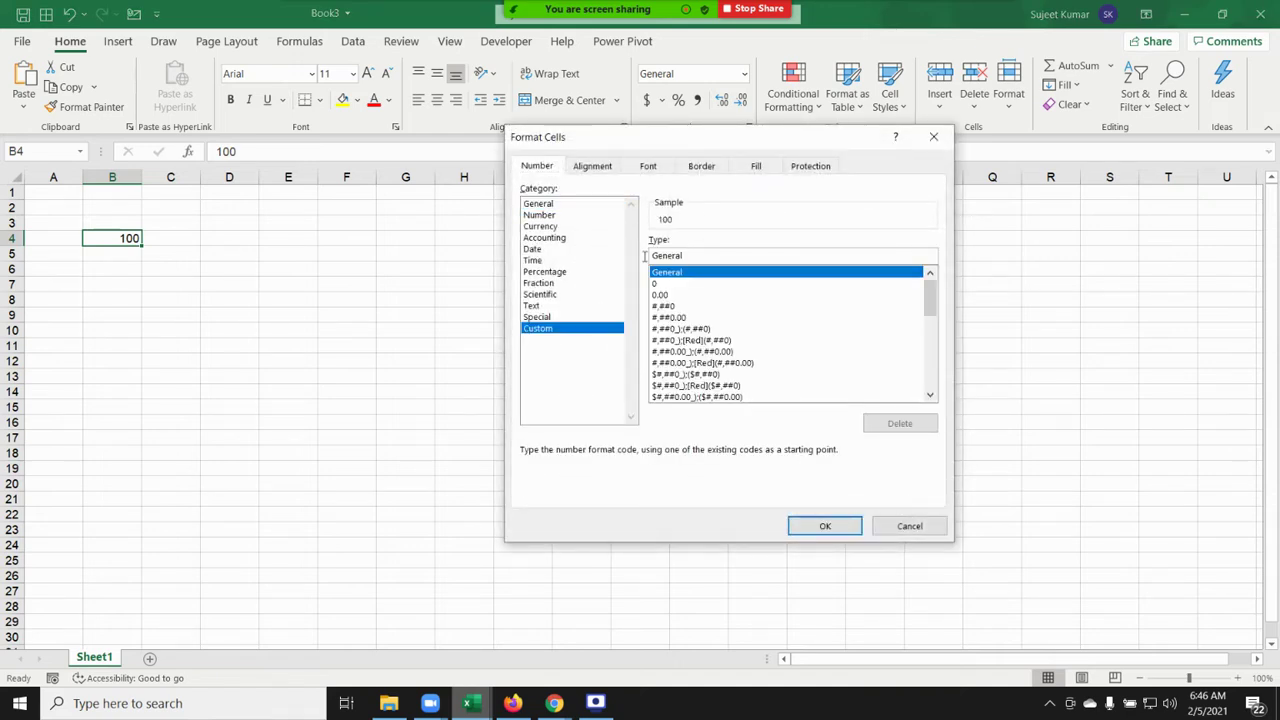
double_click(647, 256)
type("\"MR")
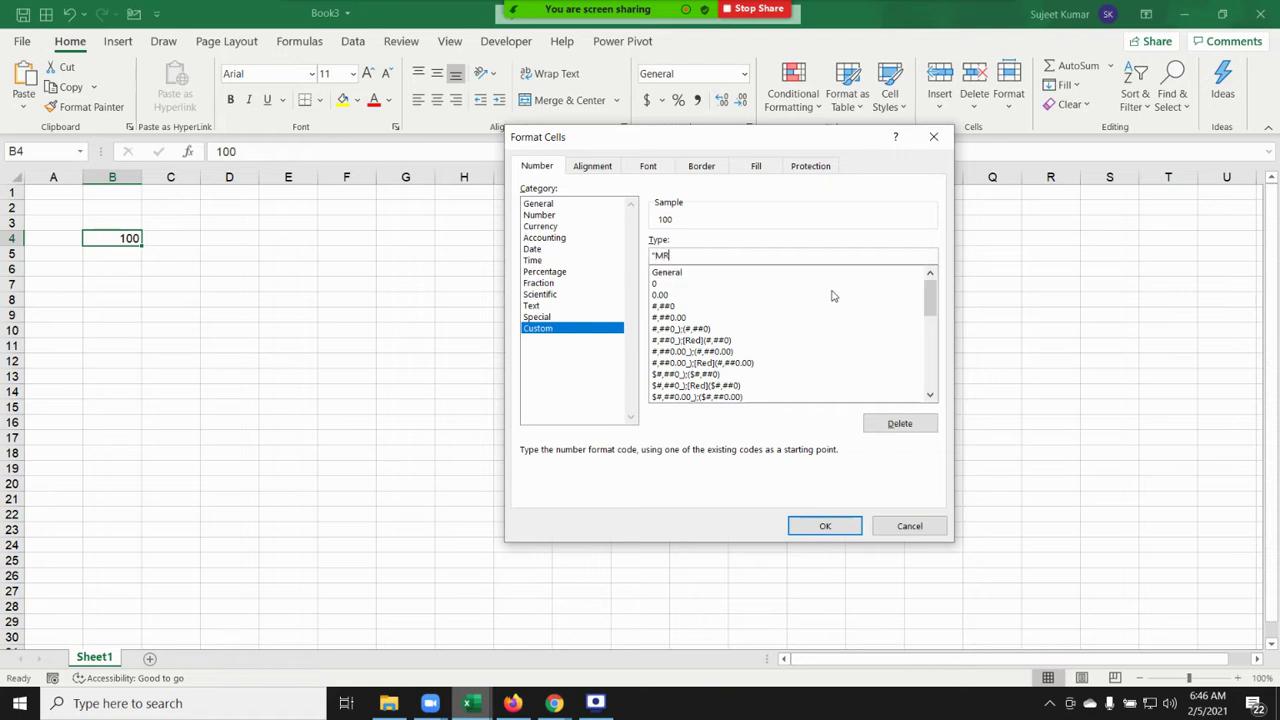
type("P")
type(" \"")
type("0")
key("Return")
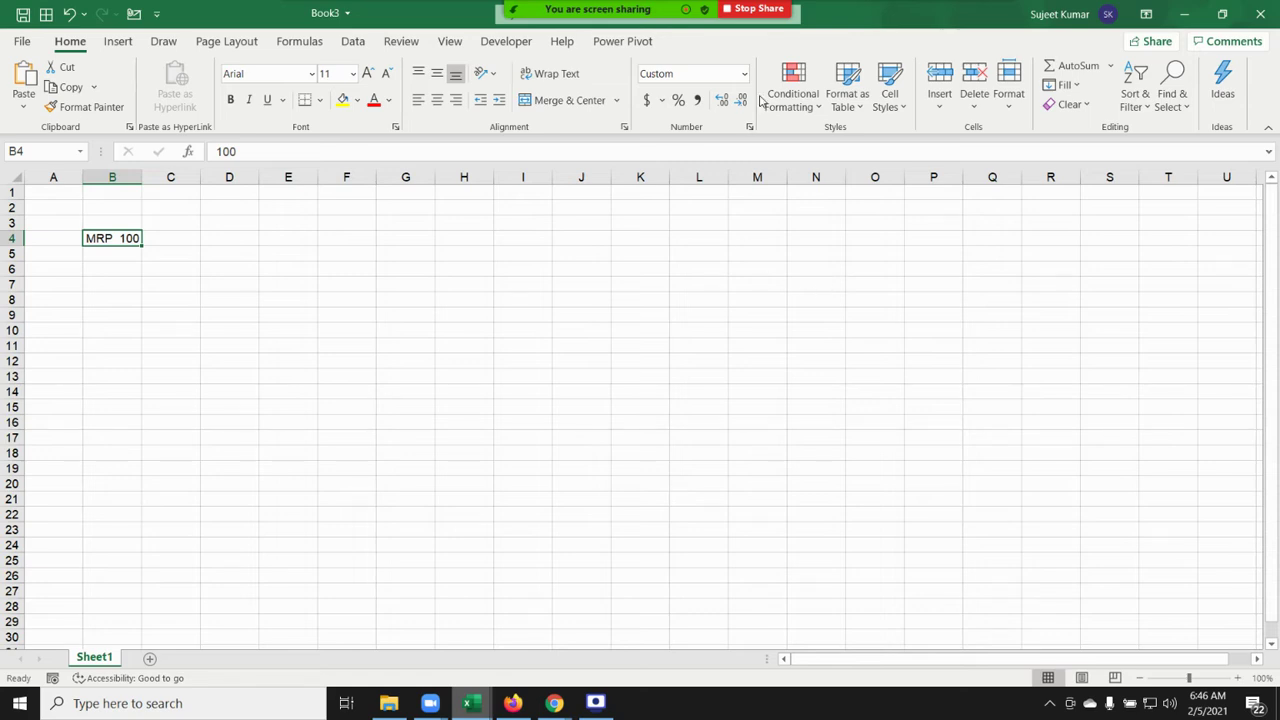
Try B4's format as just "MRP ", then "MRP "0, and finally settle on "MRP "#
left_click(749, 127)
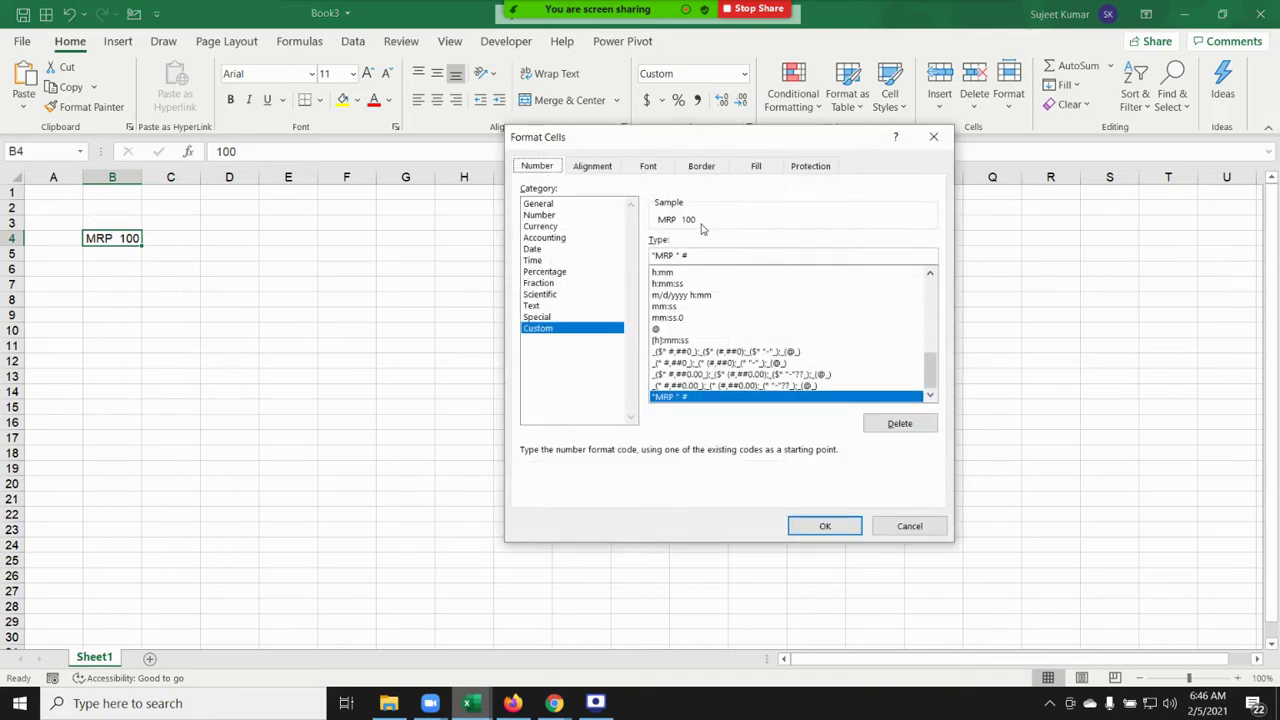
key("BackSpace")
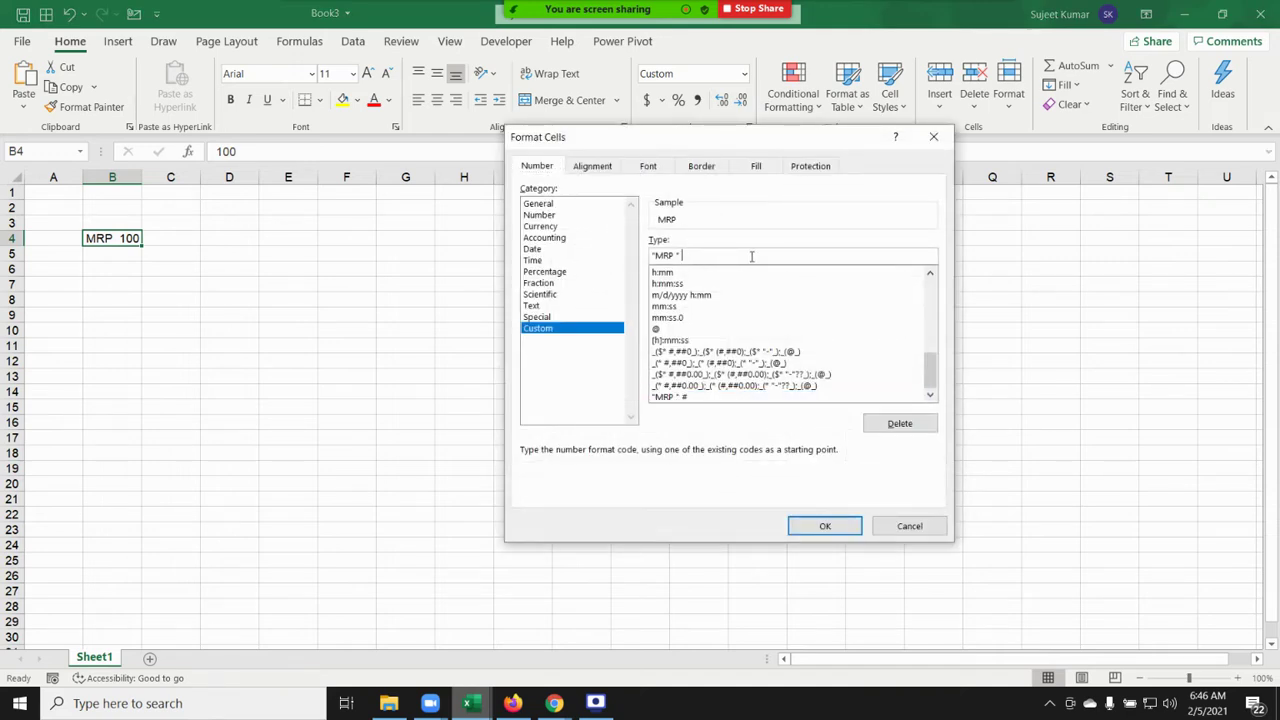
key("Return")
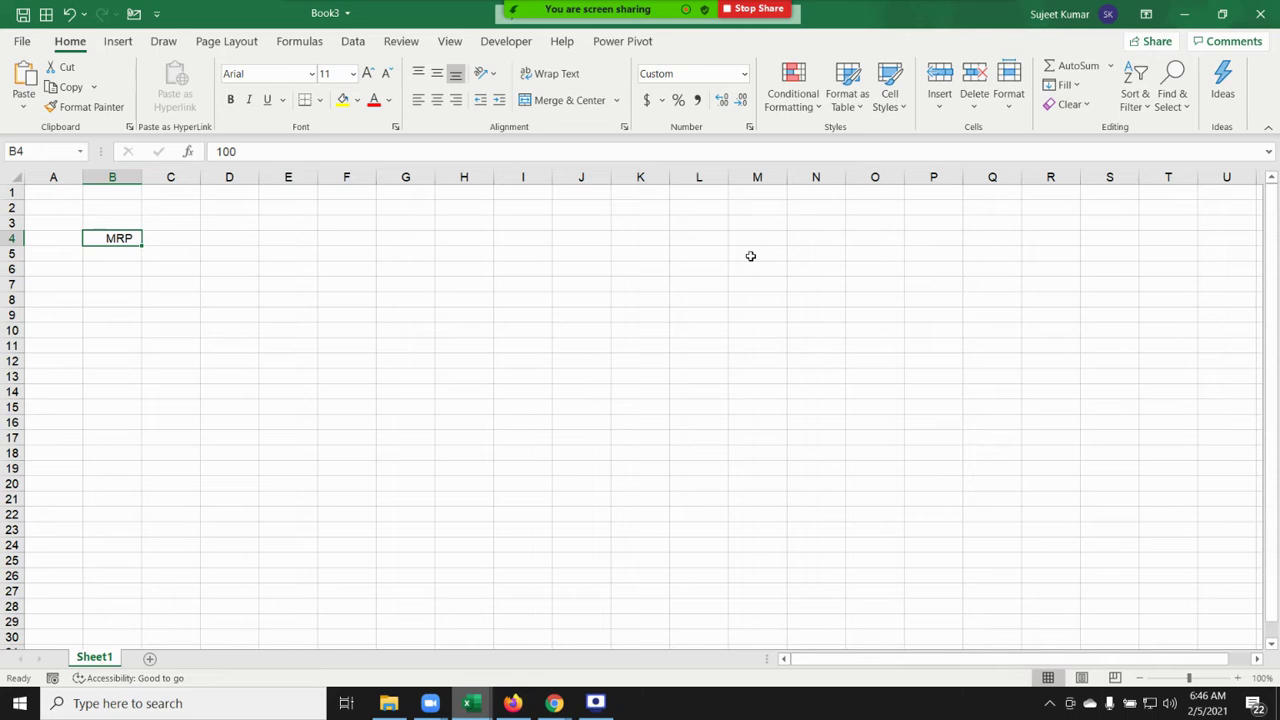
left_click(749, 127)
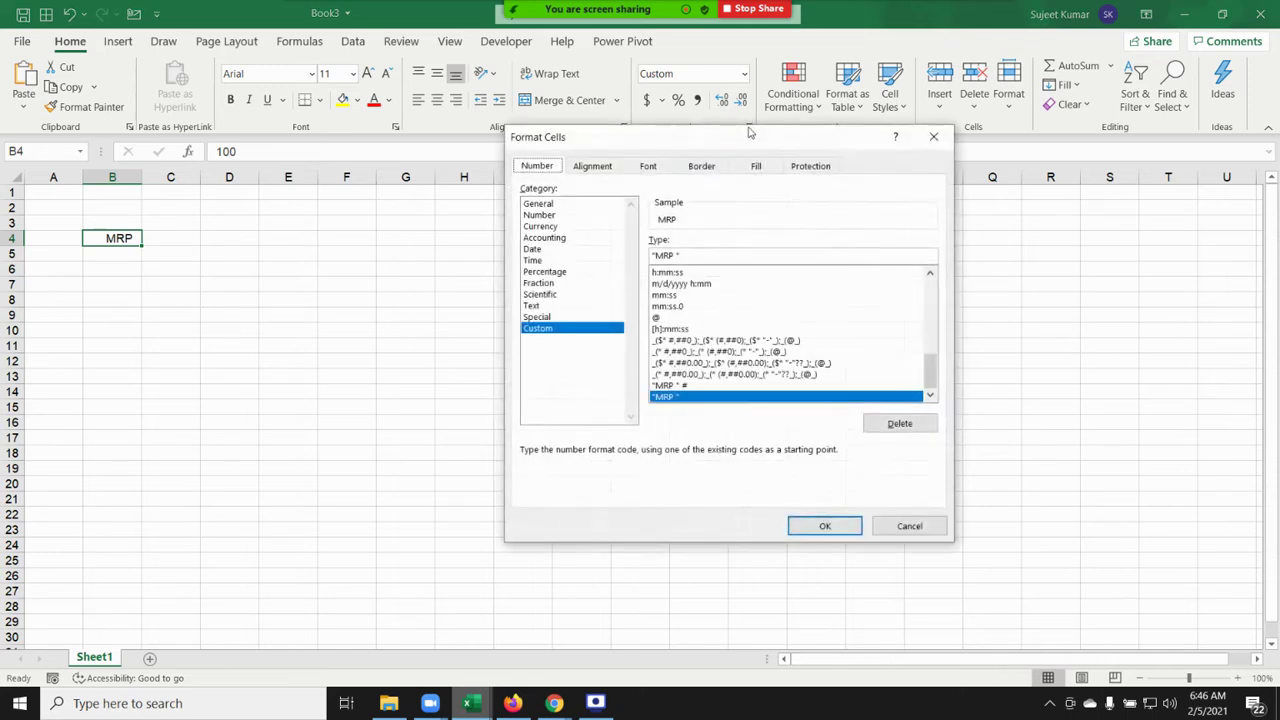
left_click(701, 254)
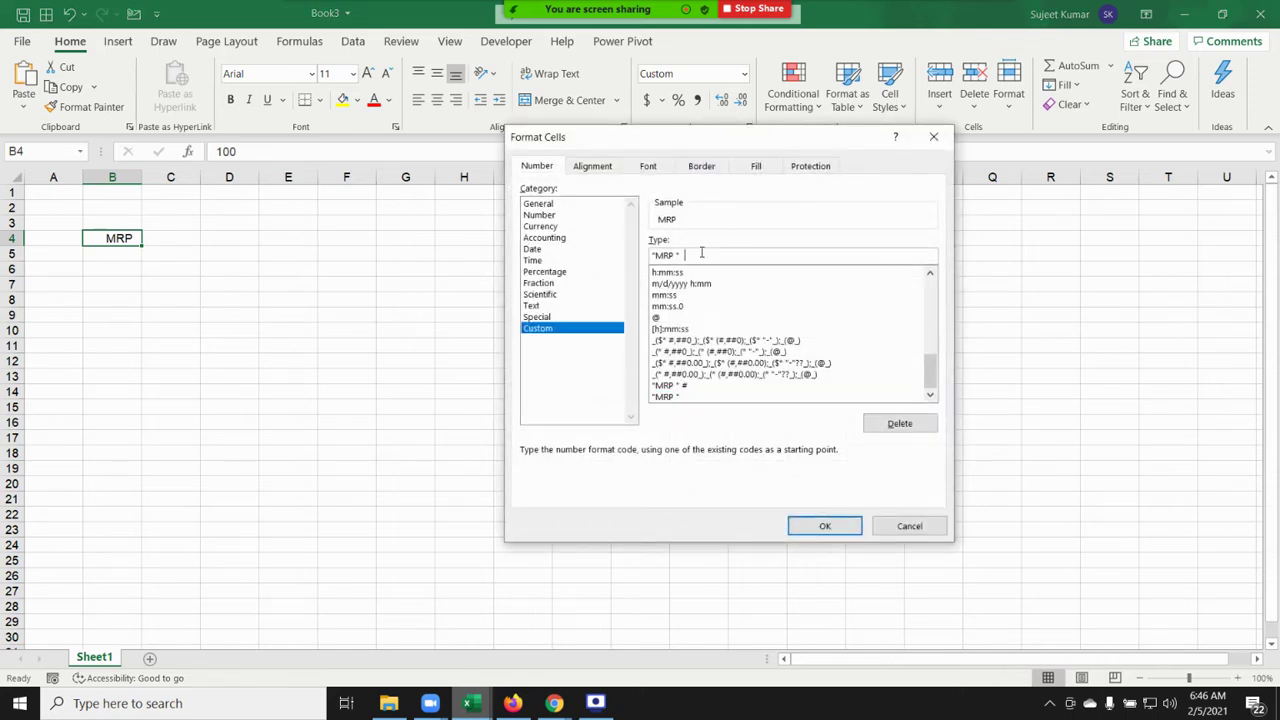
type("0")
key("Return")
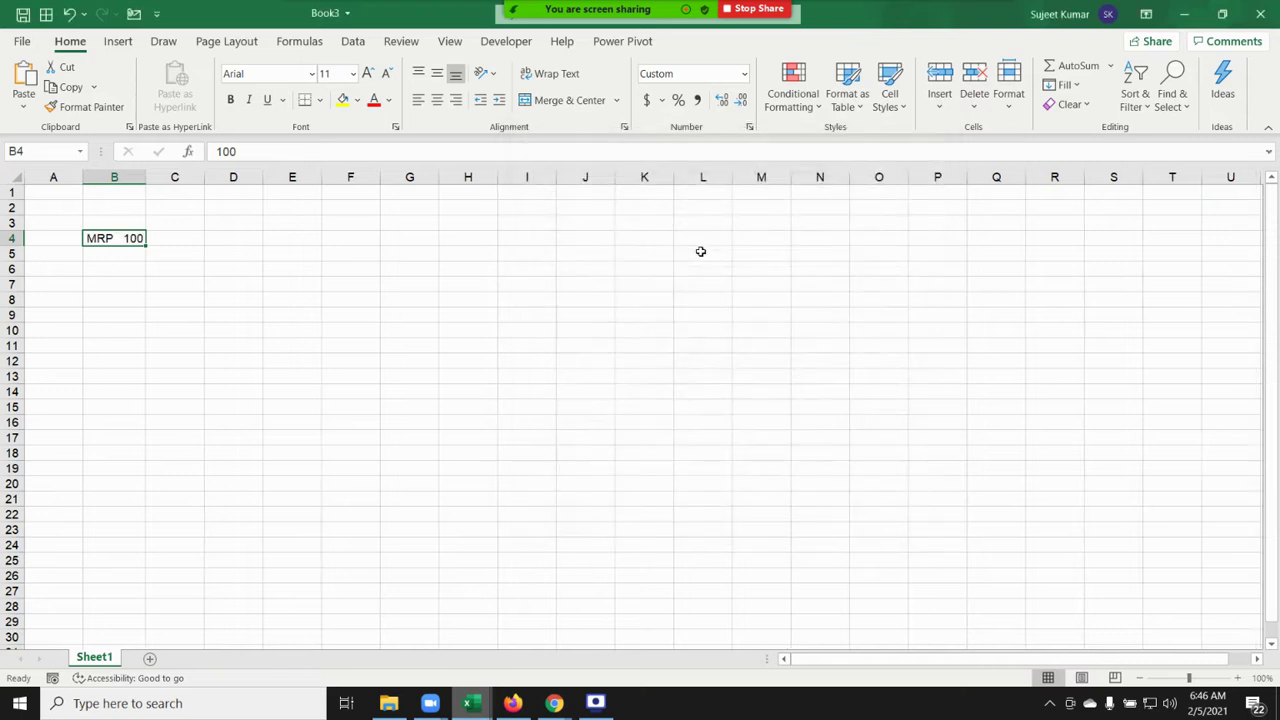
left_click(751, 126)
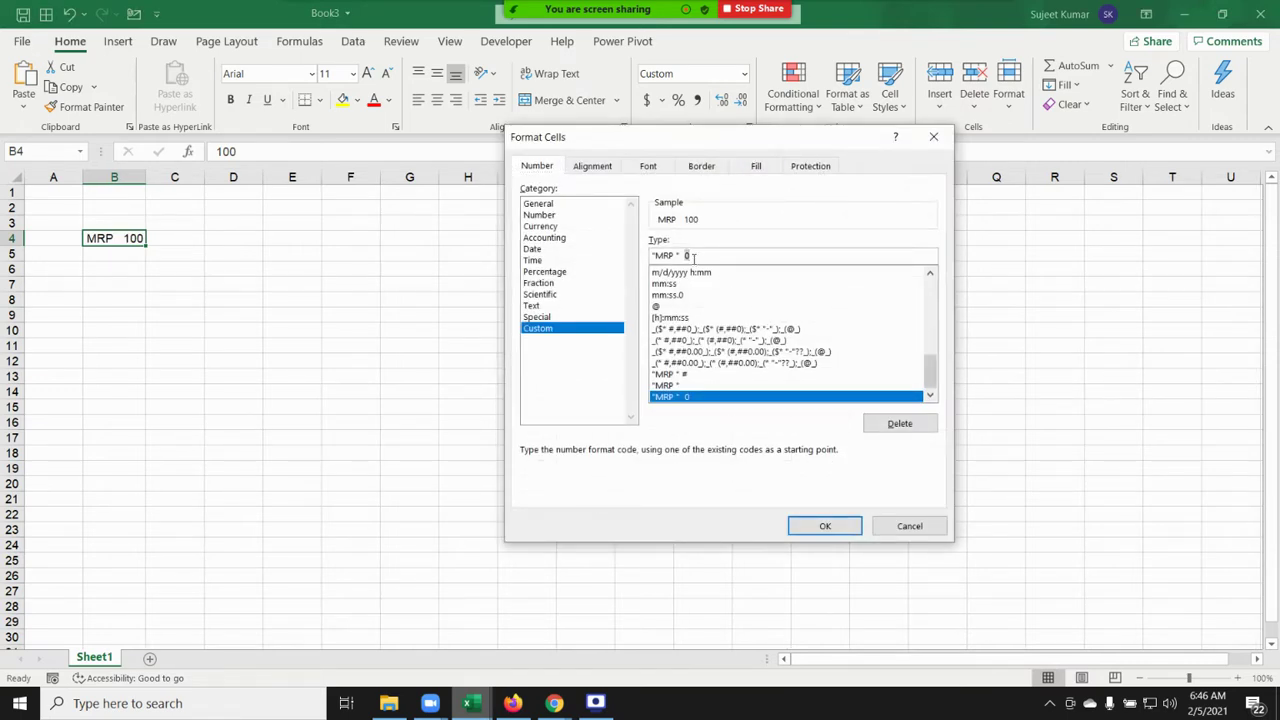
type("#")
key("Return")
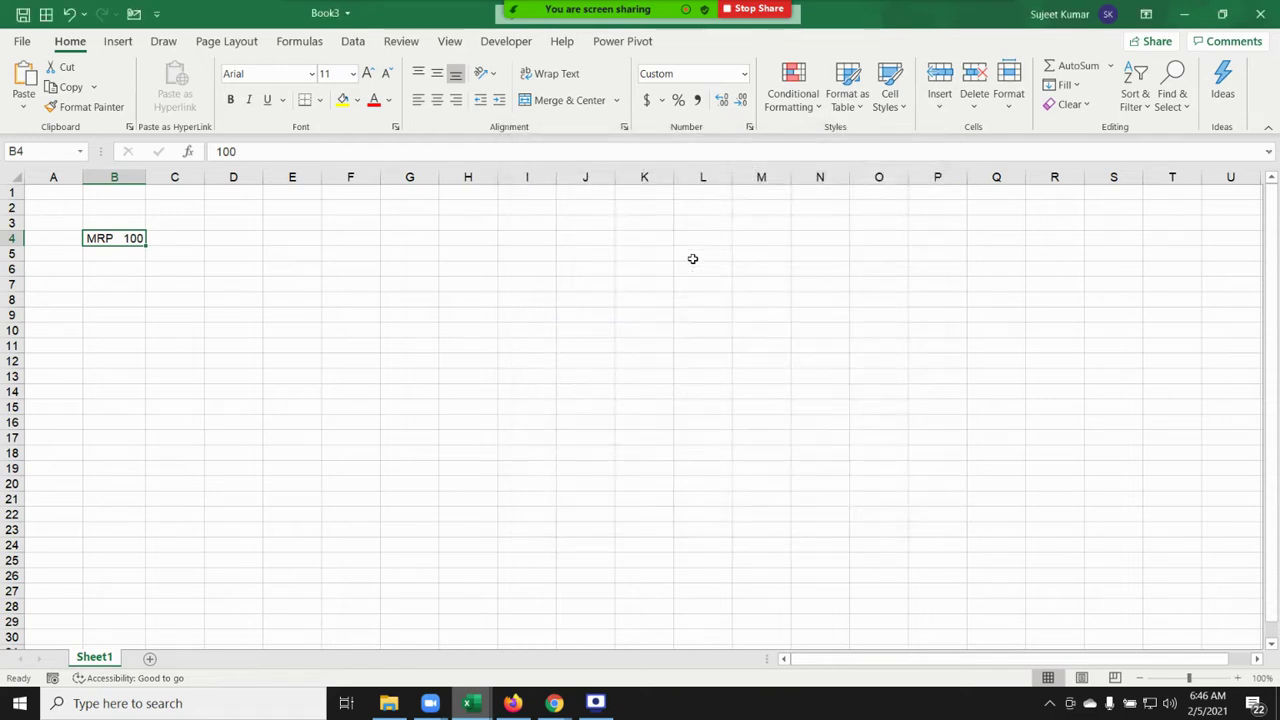
Enter 5 in B4 and reselect the cell
type("5")
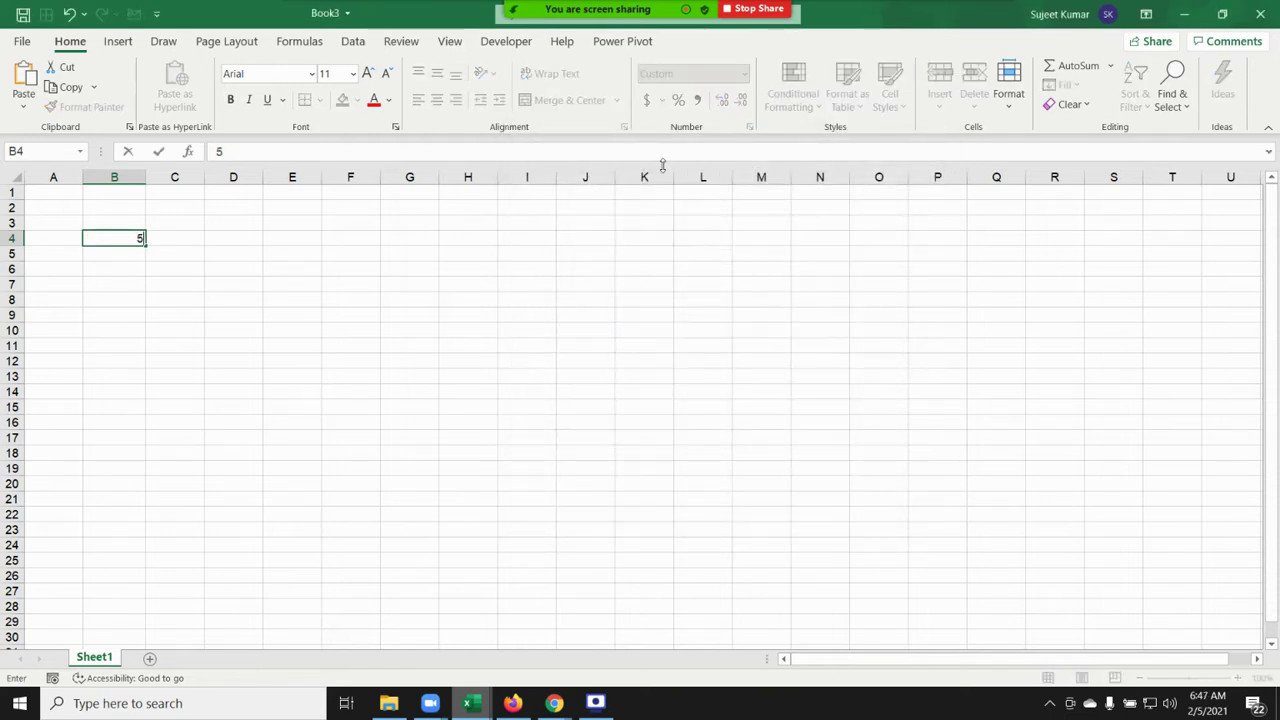
key("Return")
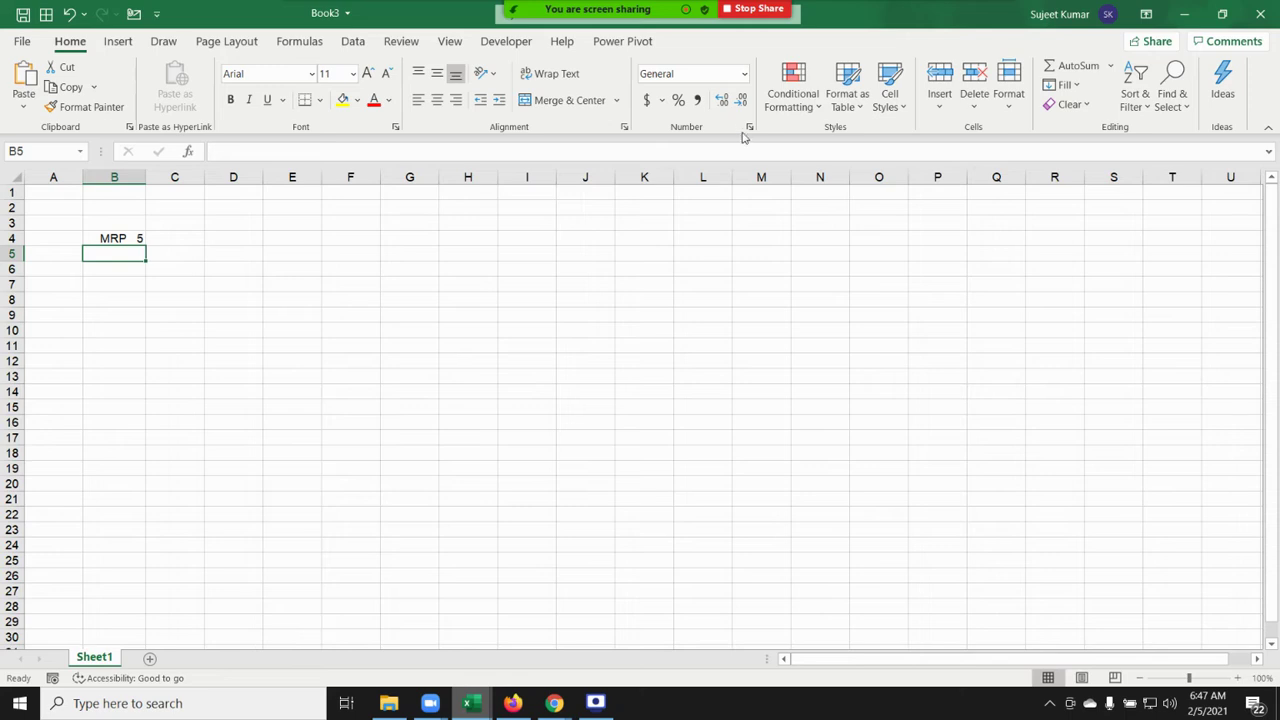
left_click(749, 127)
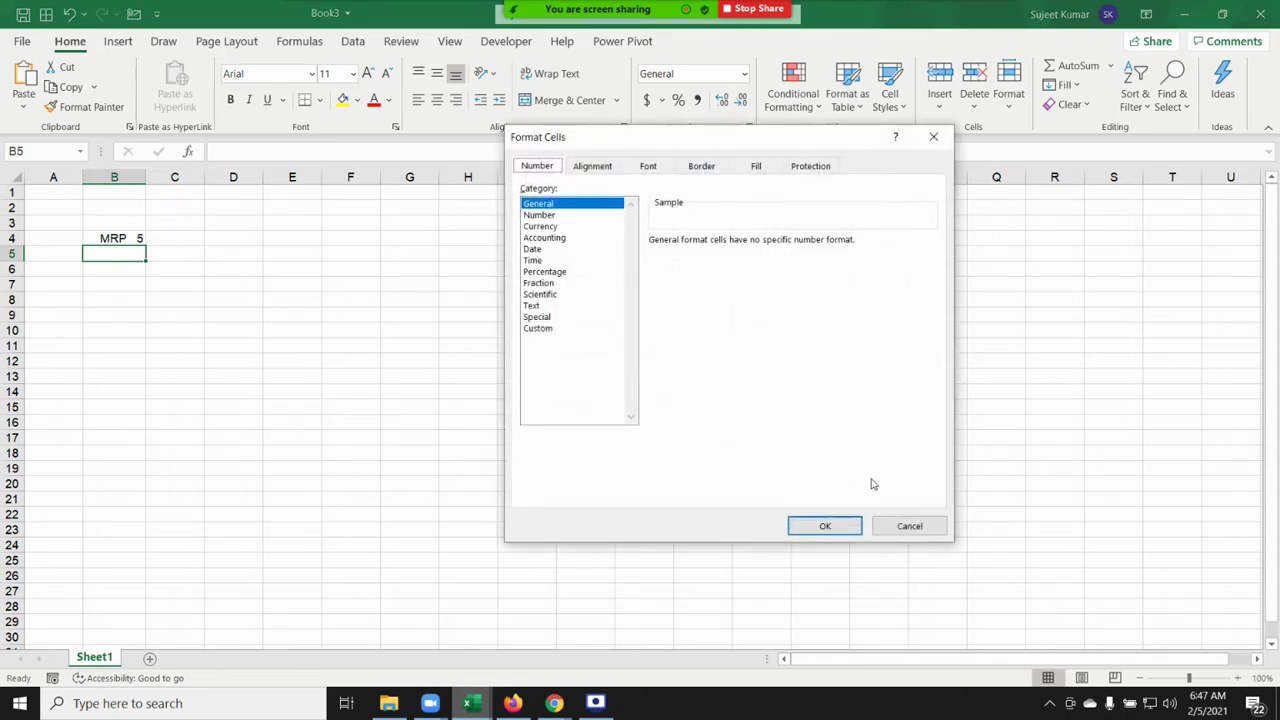
left_click(896, 523)
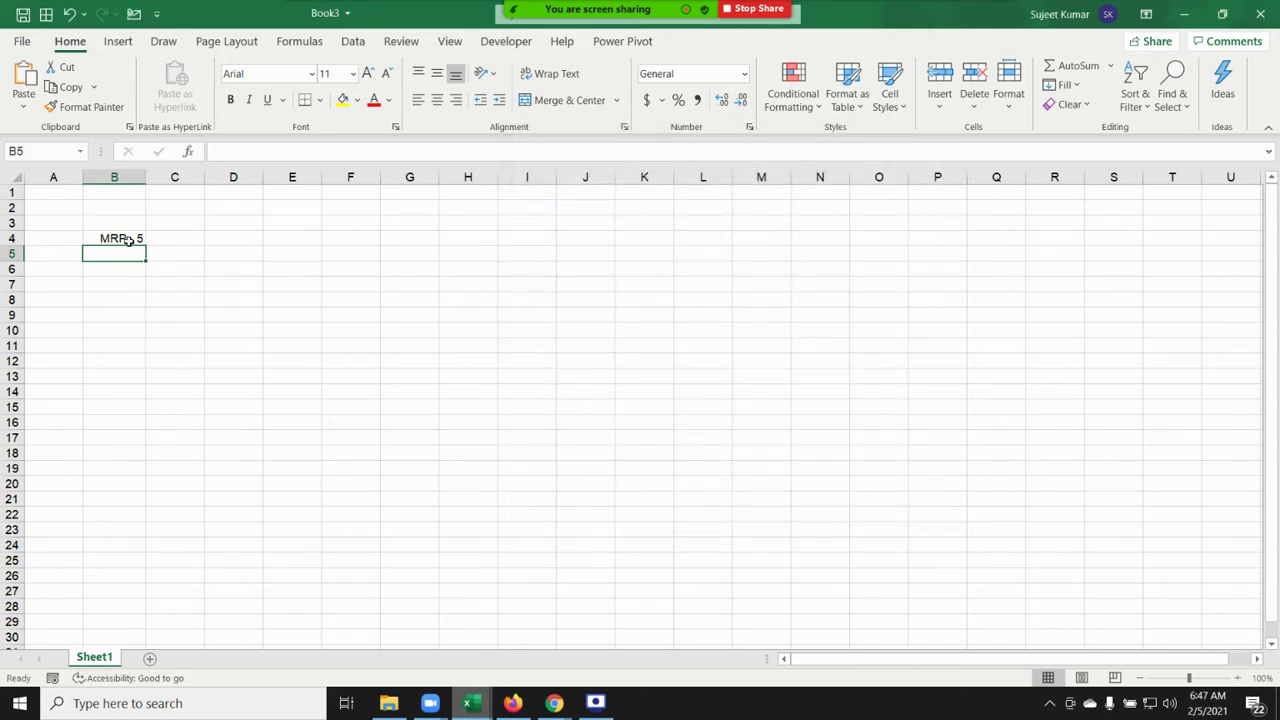
left_click_drag(138, 246, 203, 273)
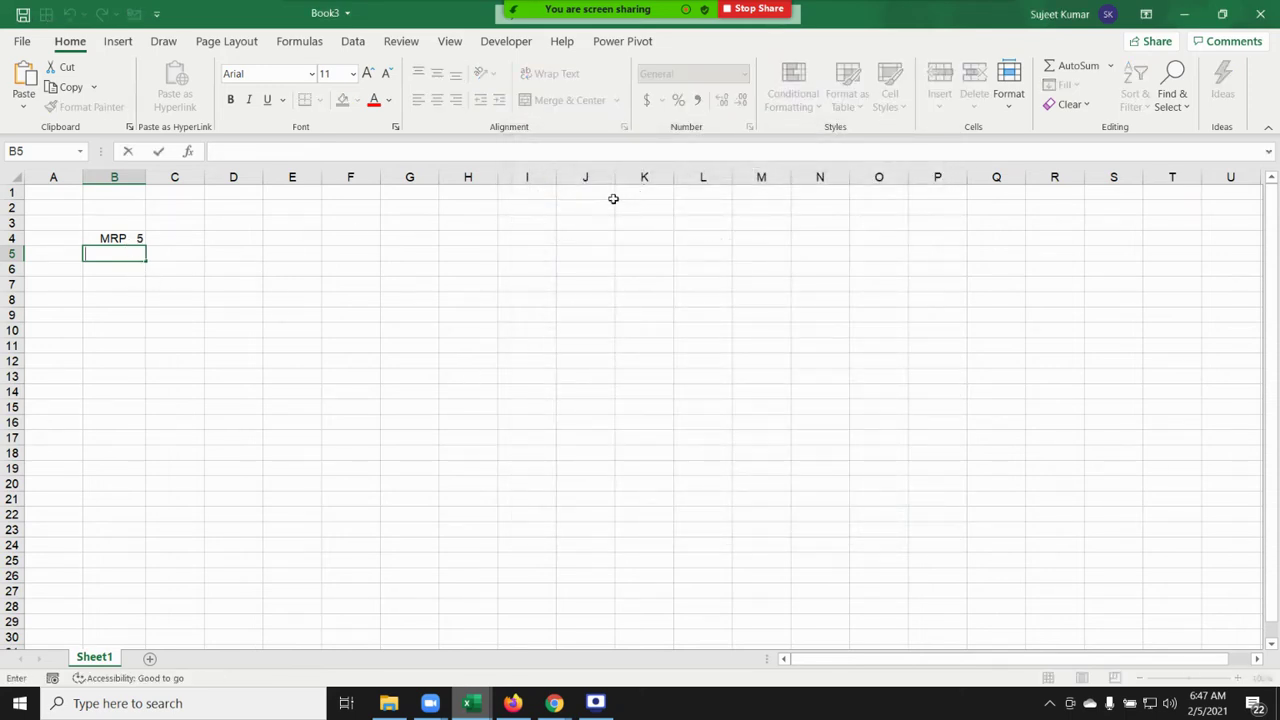
left_click(137, 240)
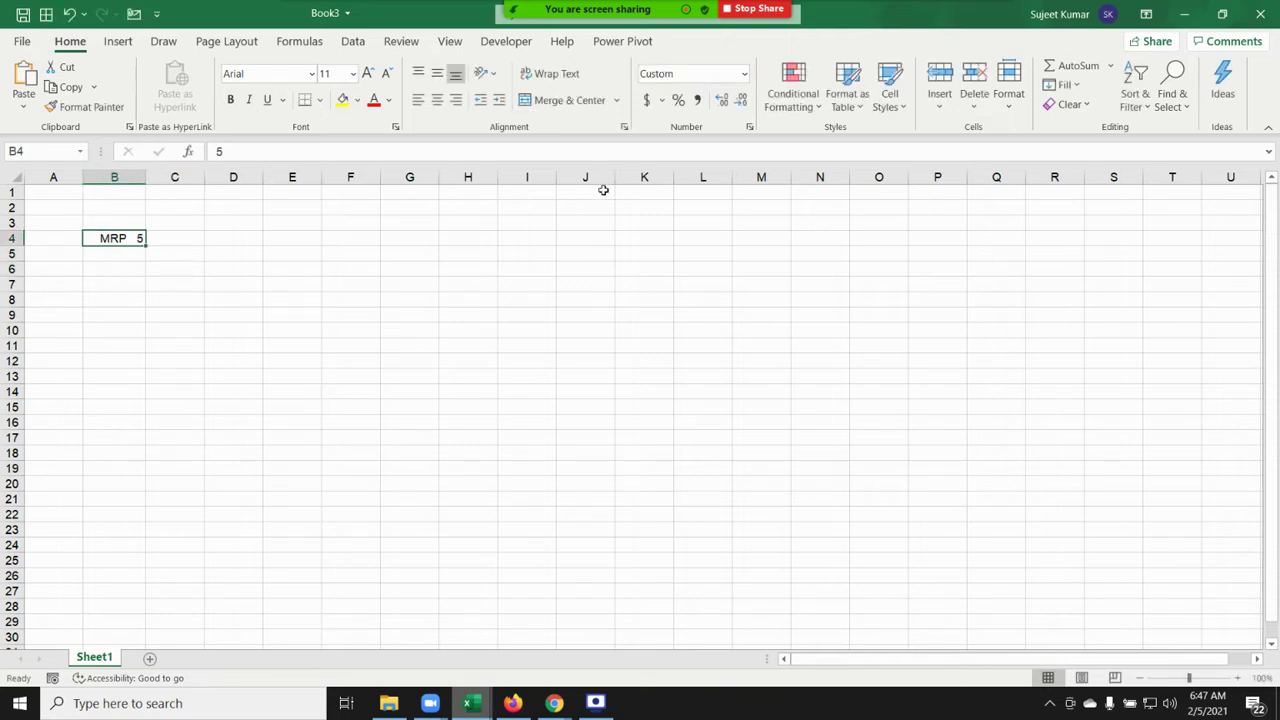
Edit B4's custom MRP format to add digit placeholders, padding it to show MRP 05
left_click(749, 127)
left_click(708, 251)
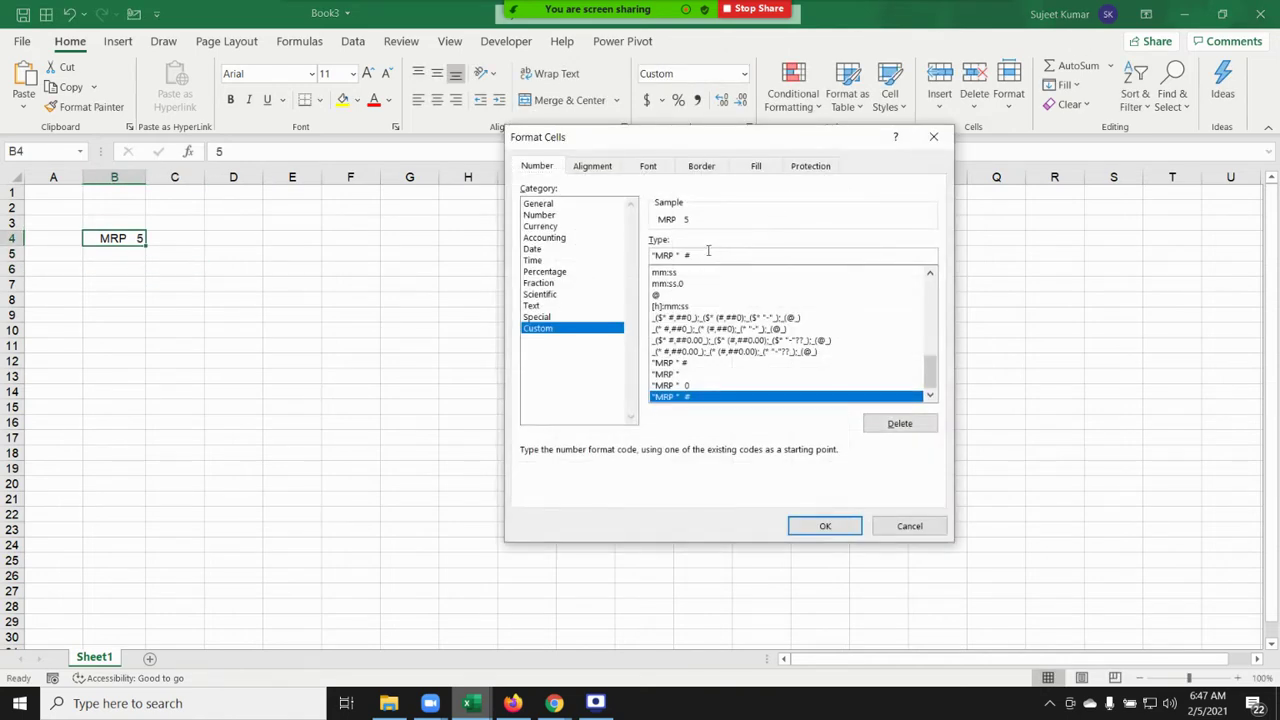
type("#")
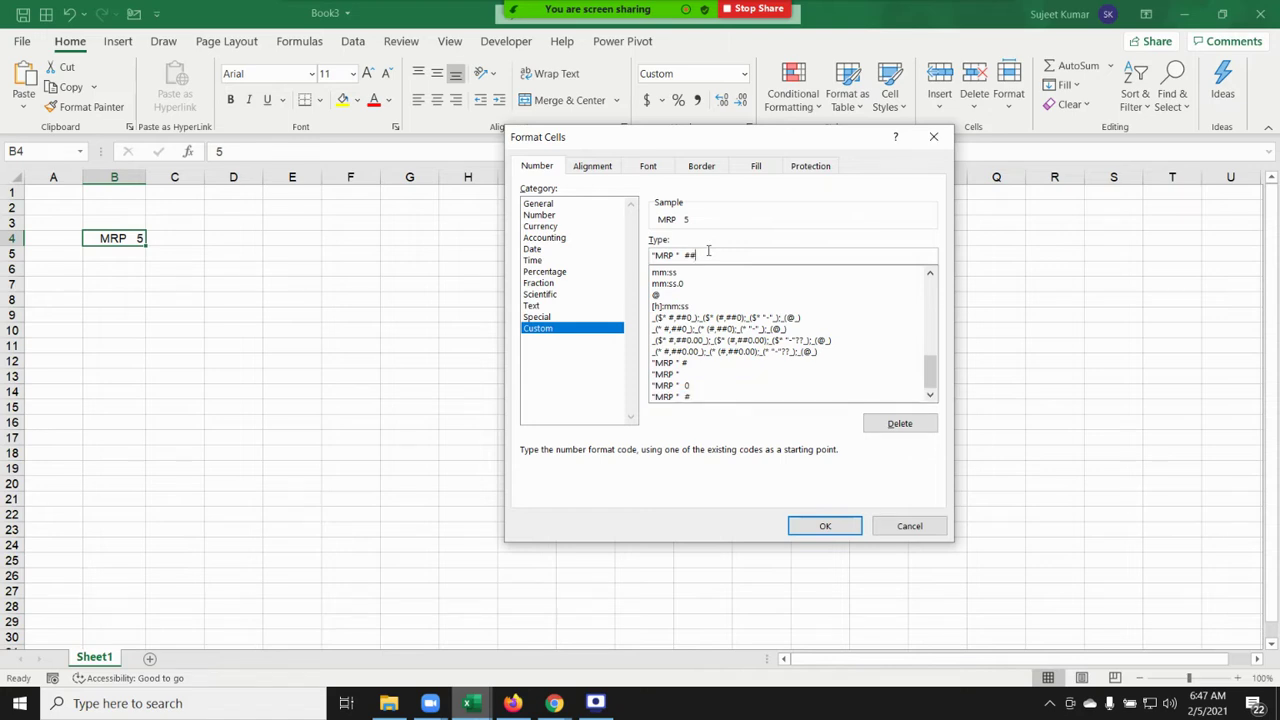
key("Return")
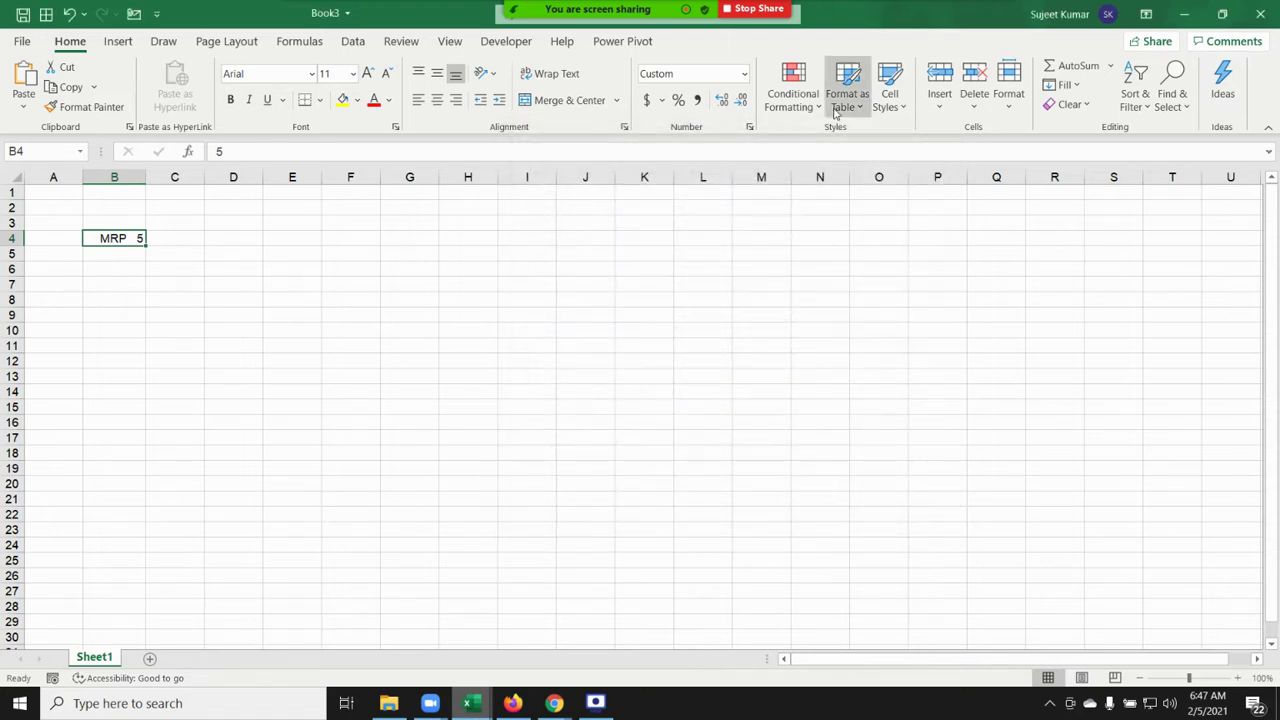
left_click(747, 127)
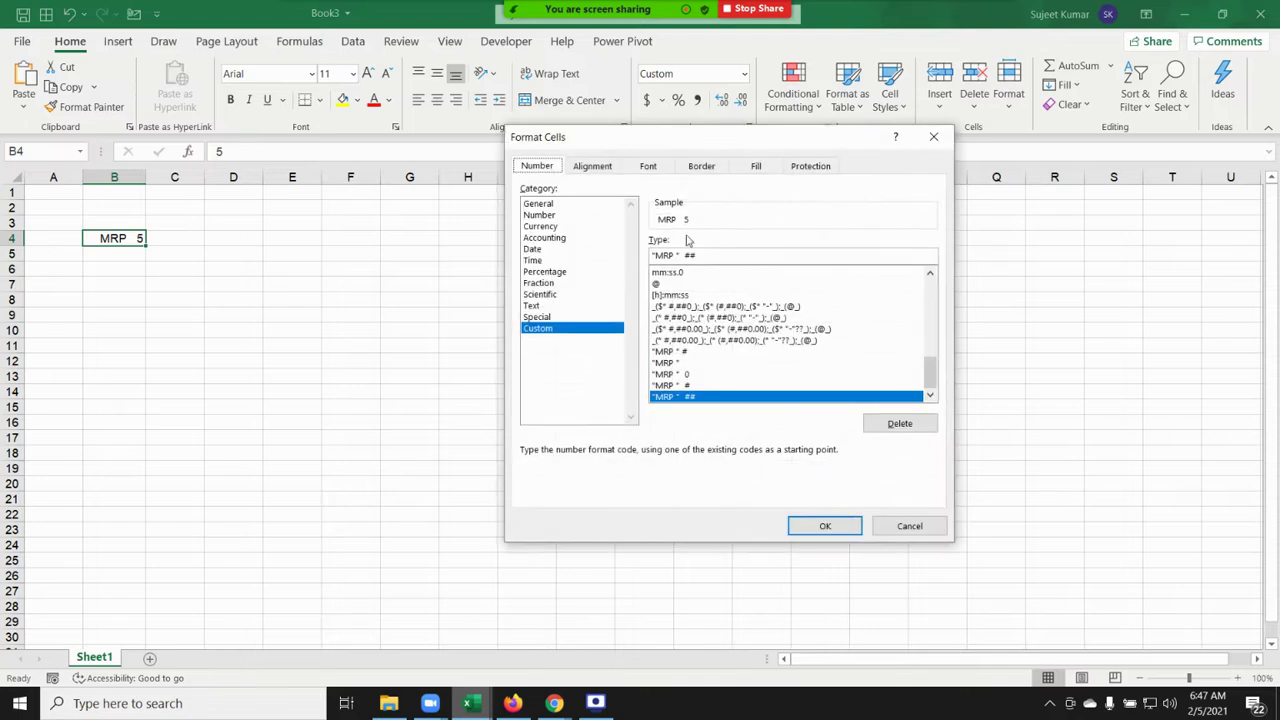
left_click(687, 256)
type("00")
key("Return")
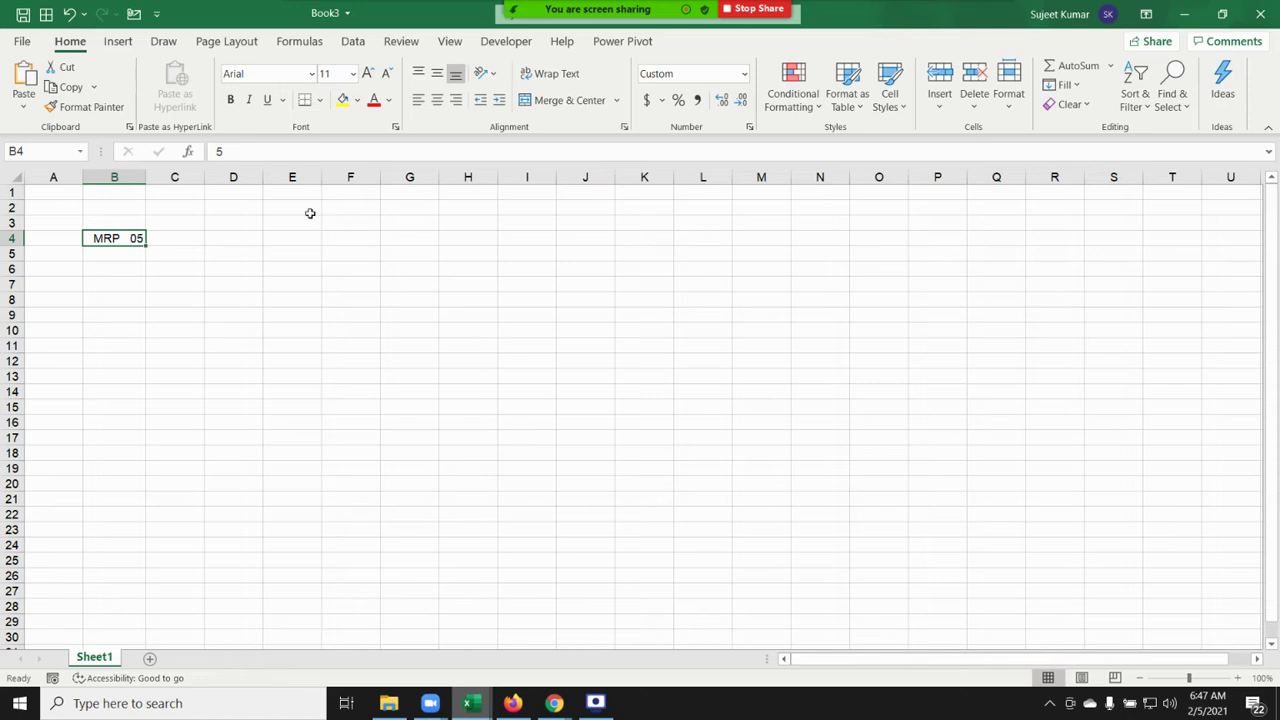
left_click(255, 194)
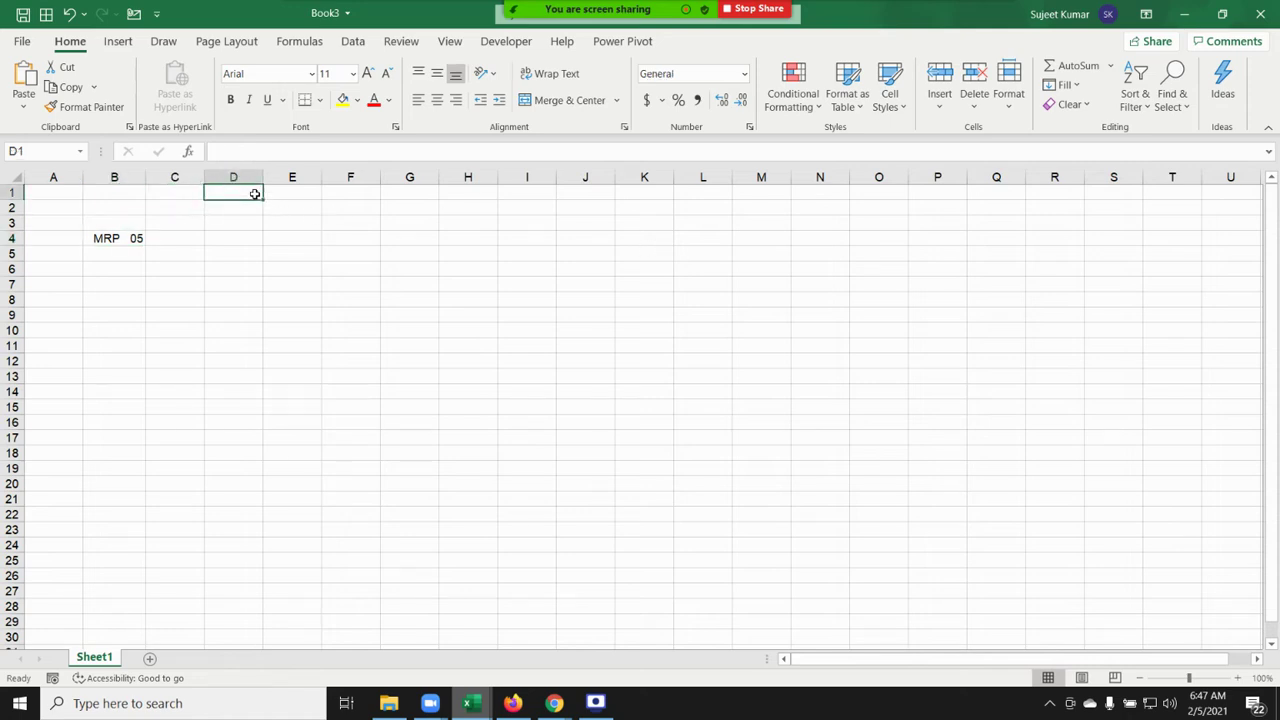
Type the heading Chq in cell D1
type("Cla")
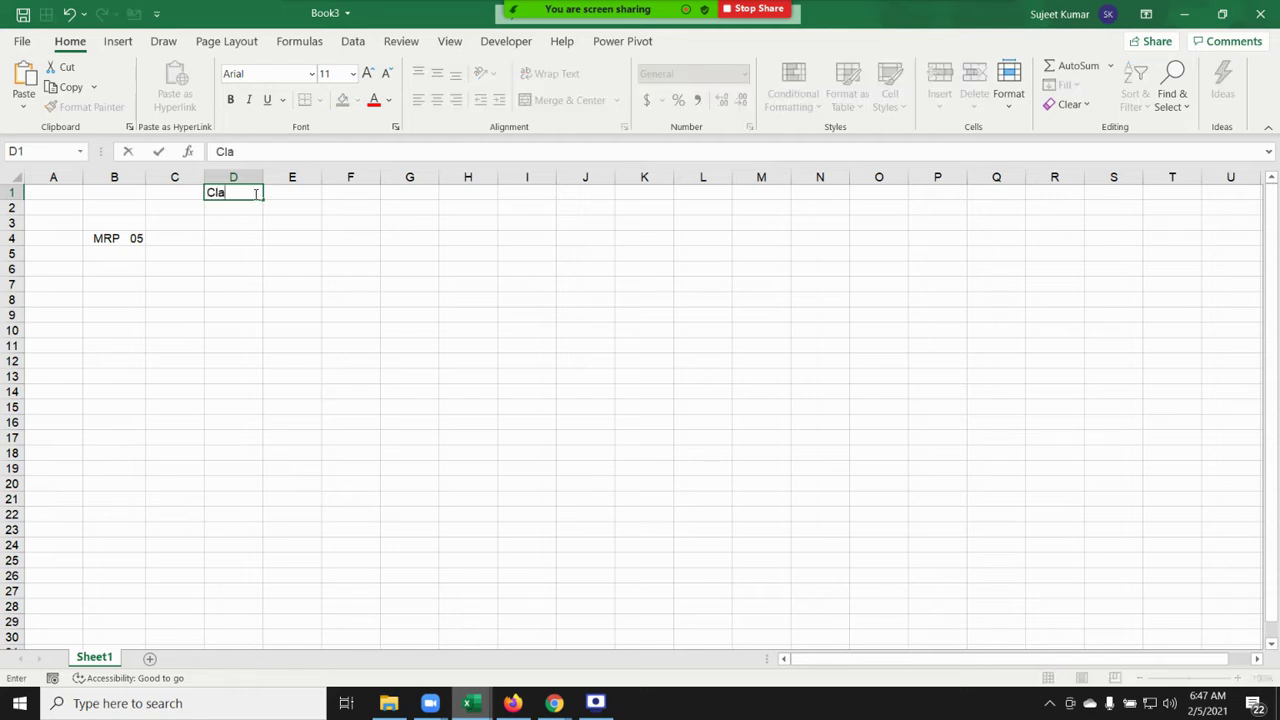
type("ss")
key("BackSpace")
key("BackSpace")
key("BackSpace")
key("BackSpace")
key("BackSpace")
type("Ch")
type("q")
key("ctrl+Return")
key("Return")
Enter cheque numbers 125, 6321, 15824, 122265, 8521, 32541, 3254 in D2:D8, then select D1:D8
type("125")
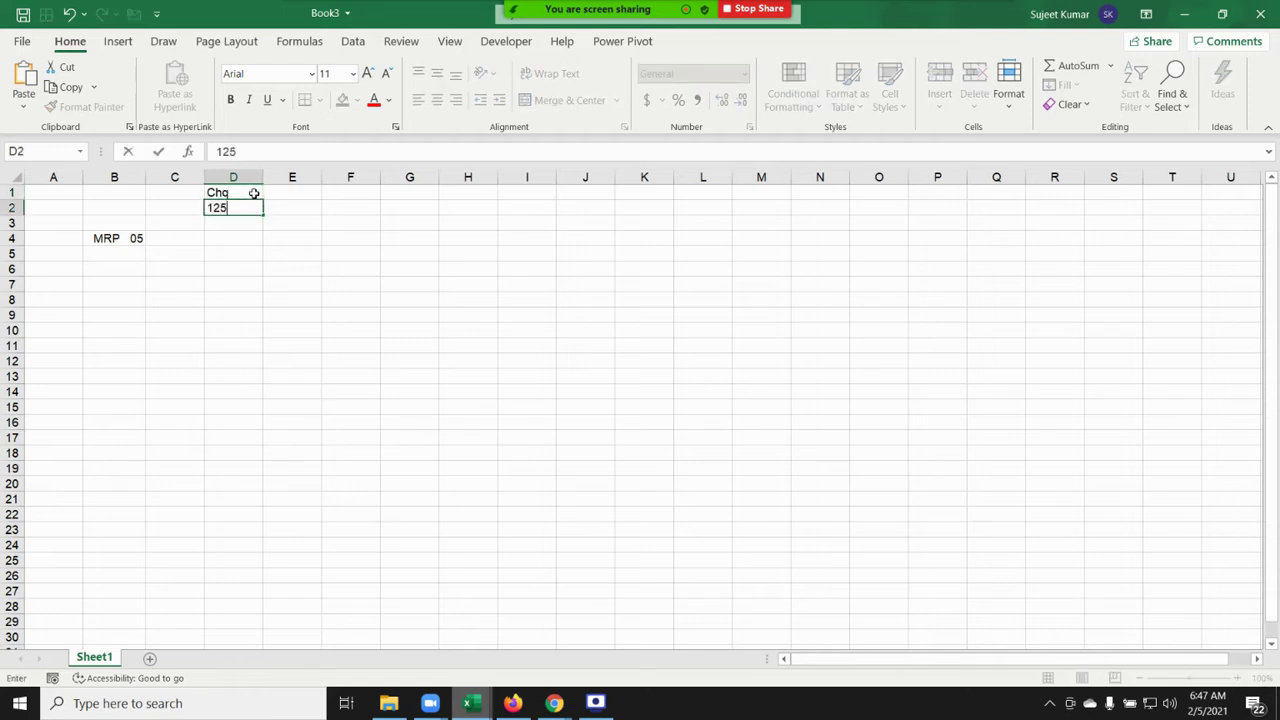
key("Return")
type("6321")
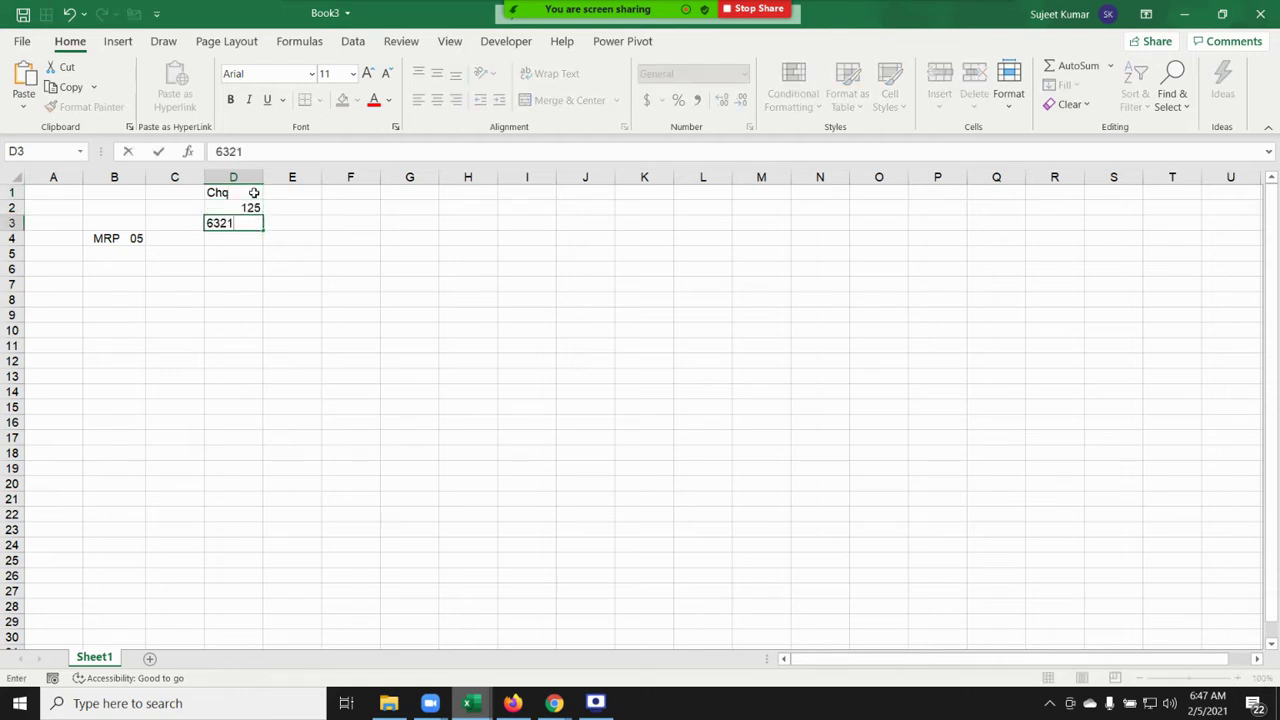
key("Return")
type("15824")
key("Return")
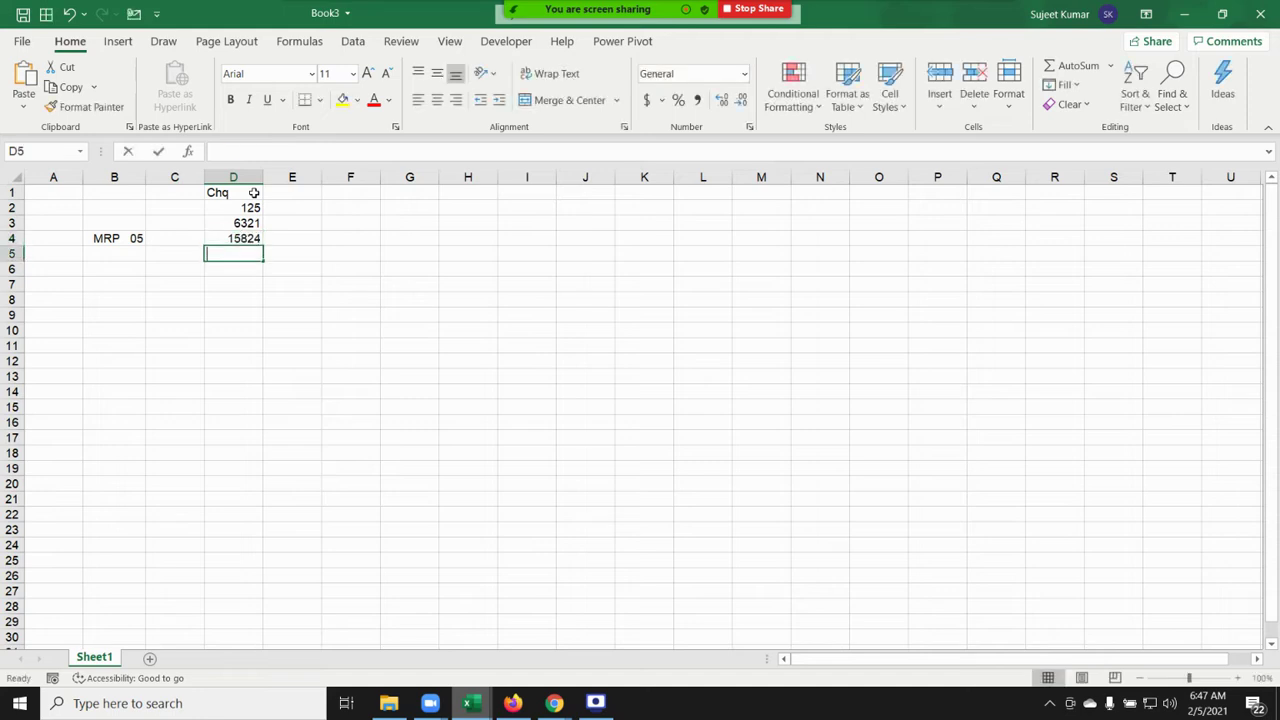
type("122265")
key("Return")
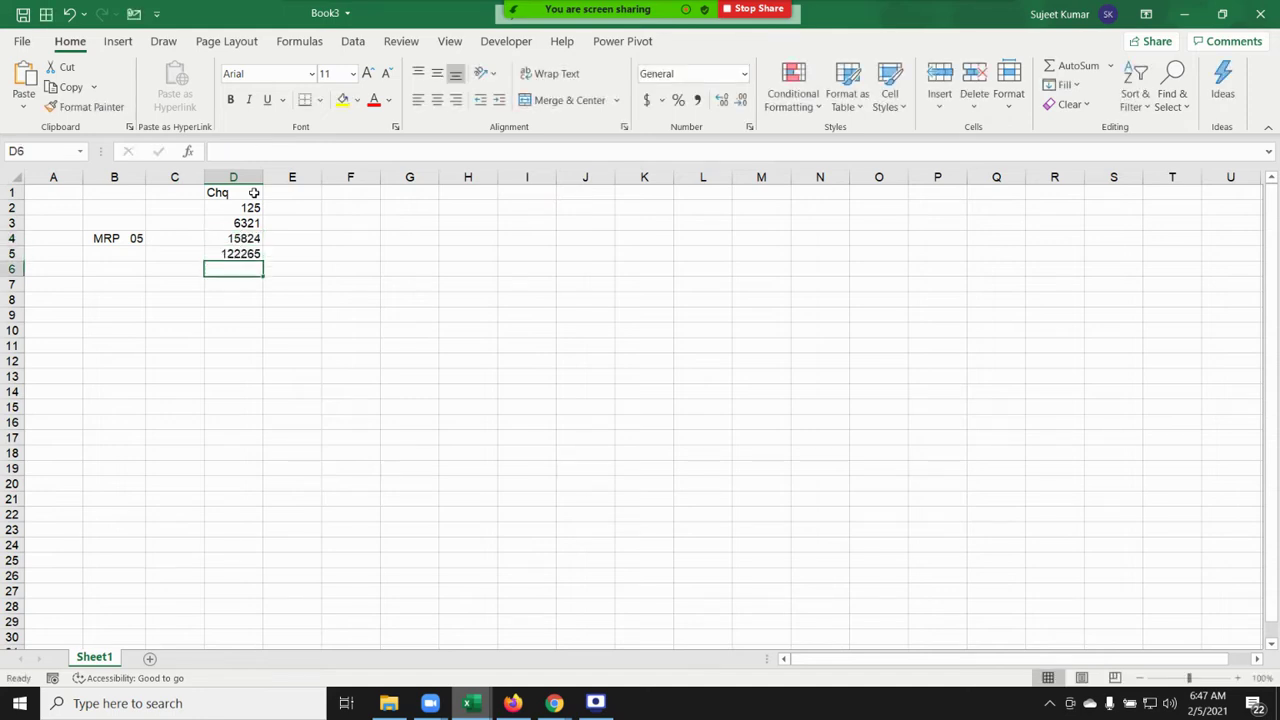
type("8521")
key("Return")
type("3")
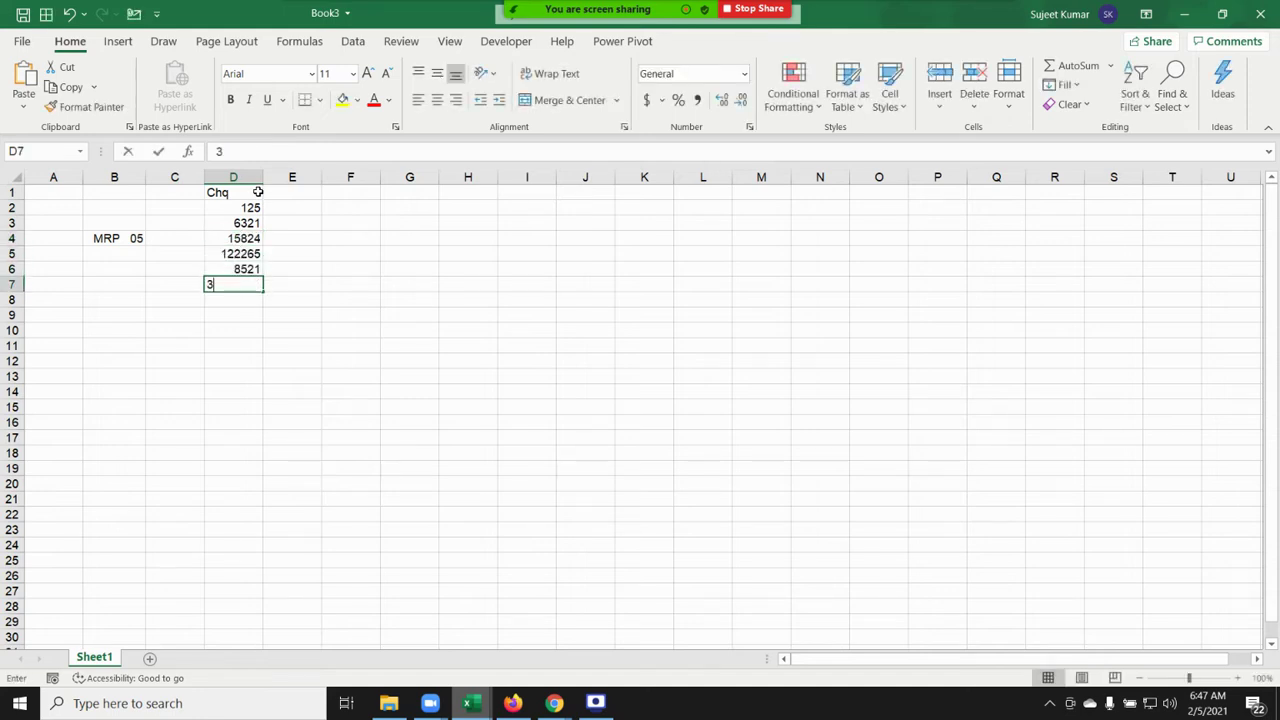
type("2541")
key("Return")
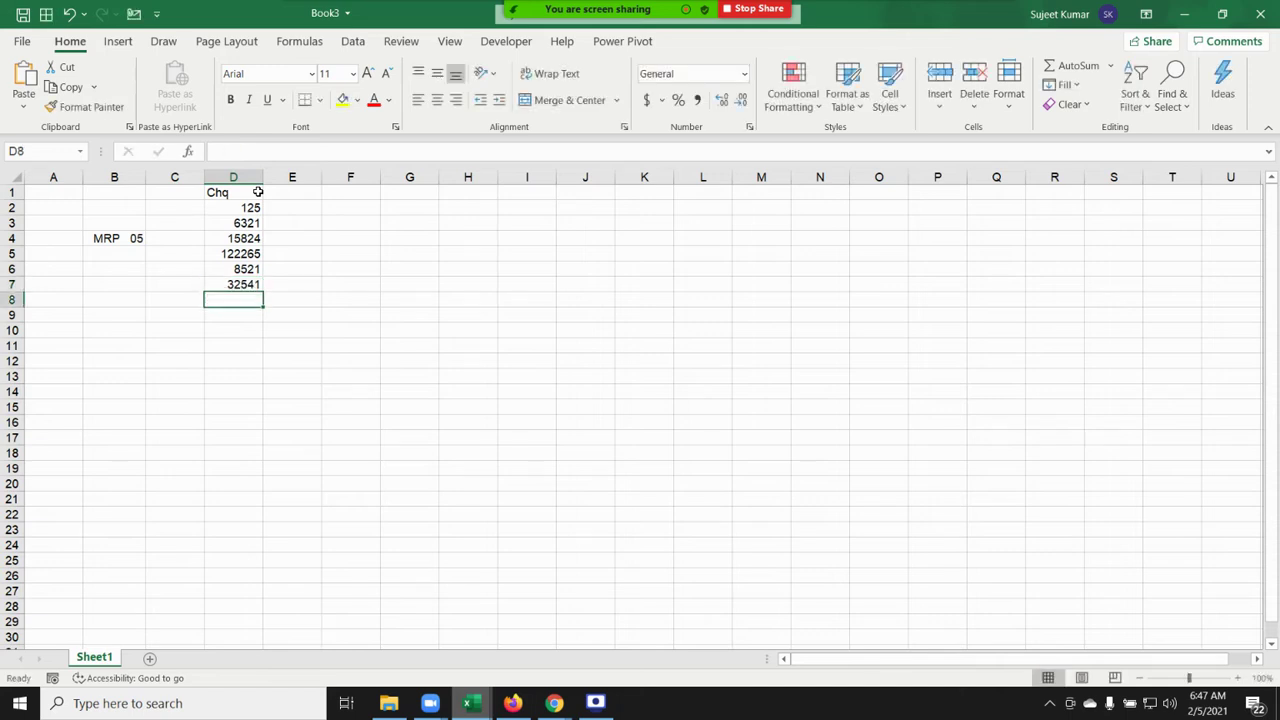
type("3254")
key("Return")
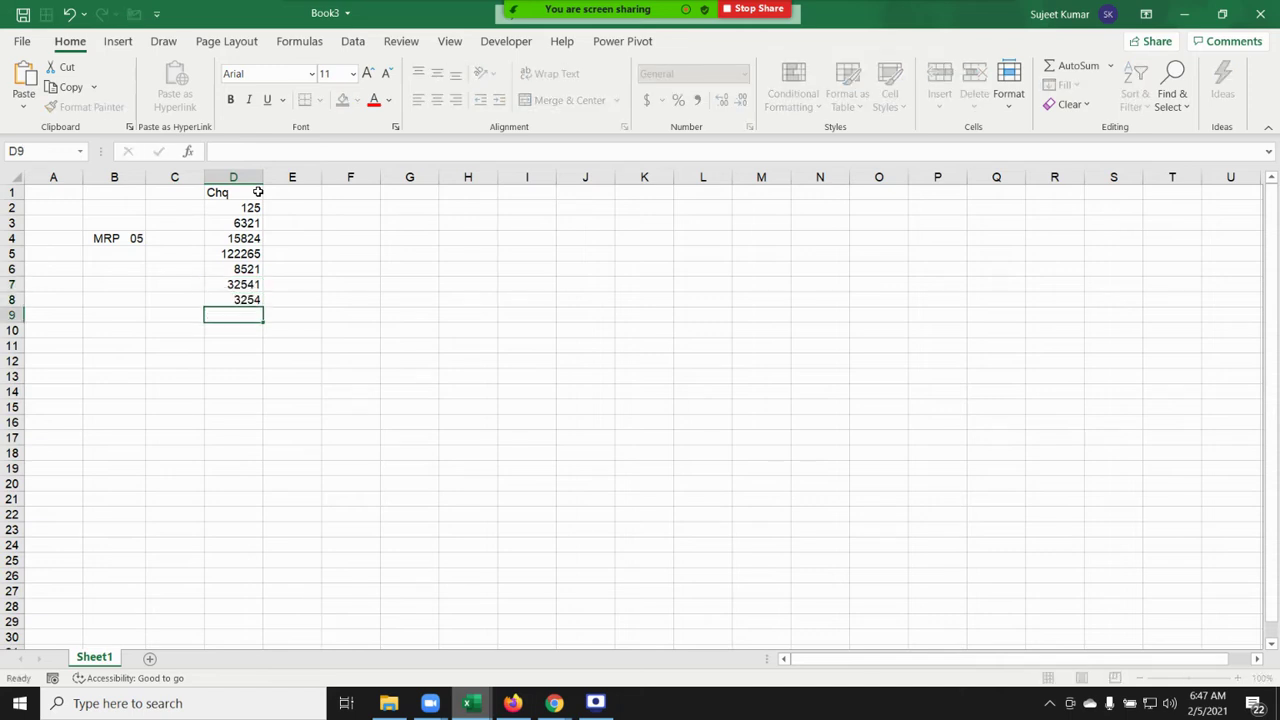
key("Up")
key("ctrl+shift+Up")
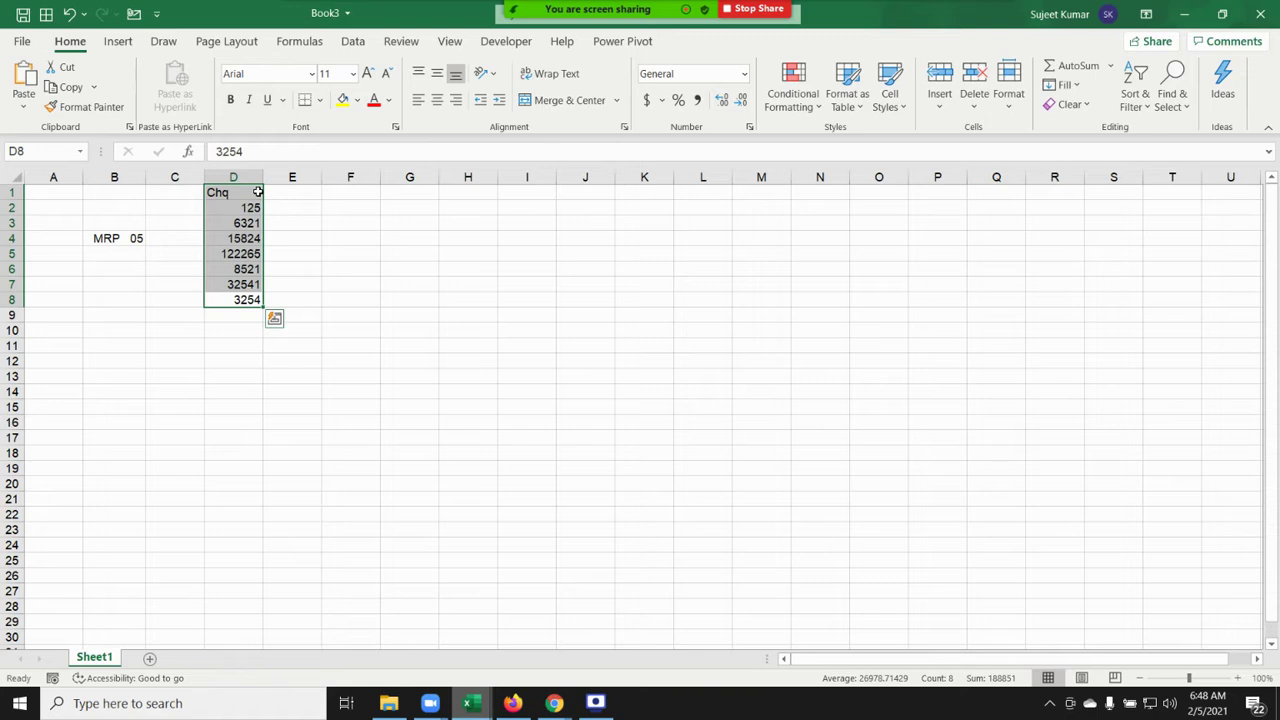
Apply custom format 000000 to the cheque list, showing 000125 through 003254
left_click(750, 128)
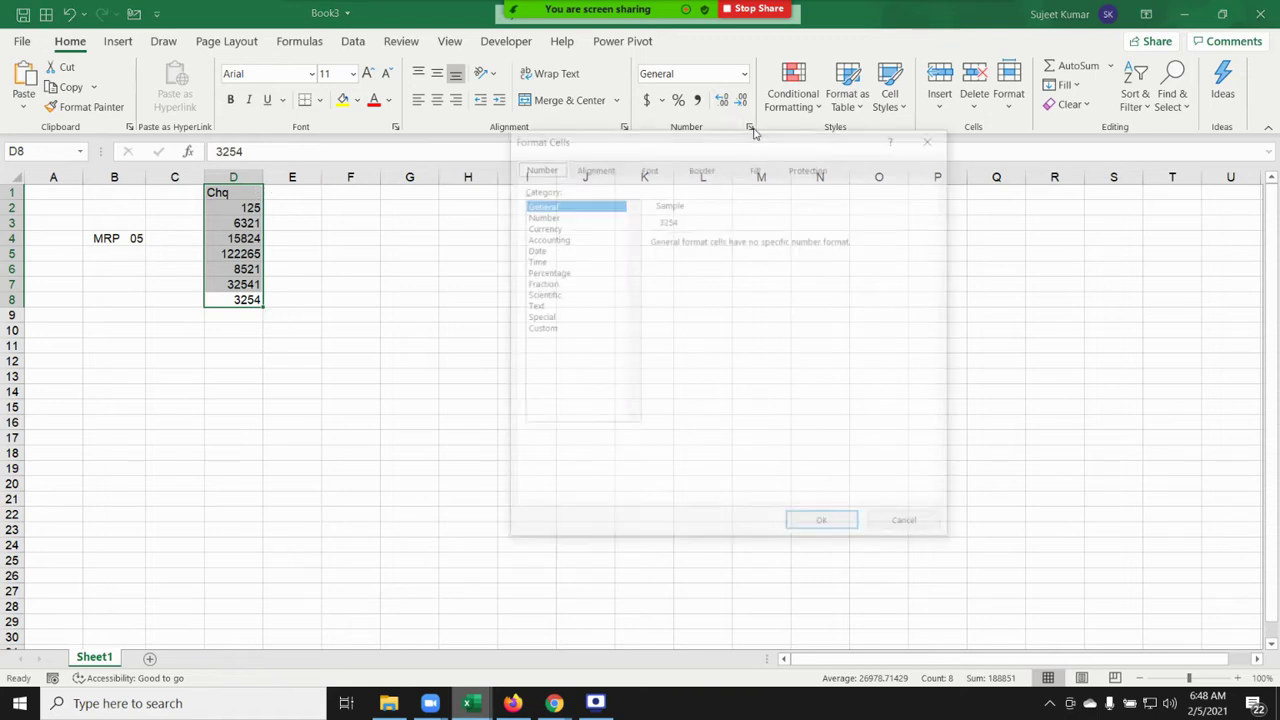
left_click(560, 329)
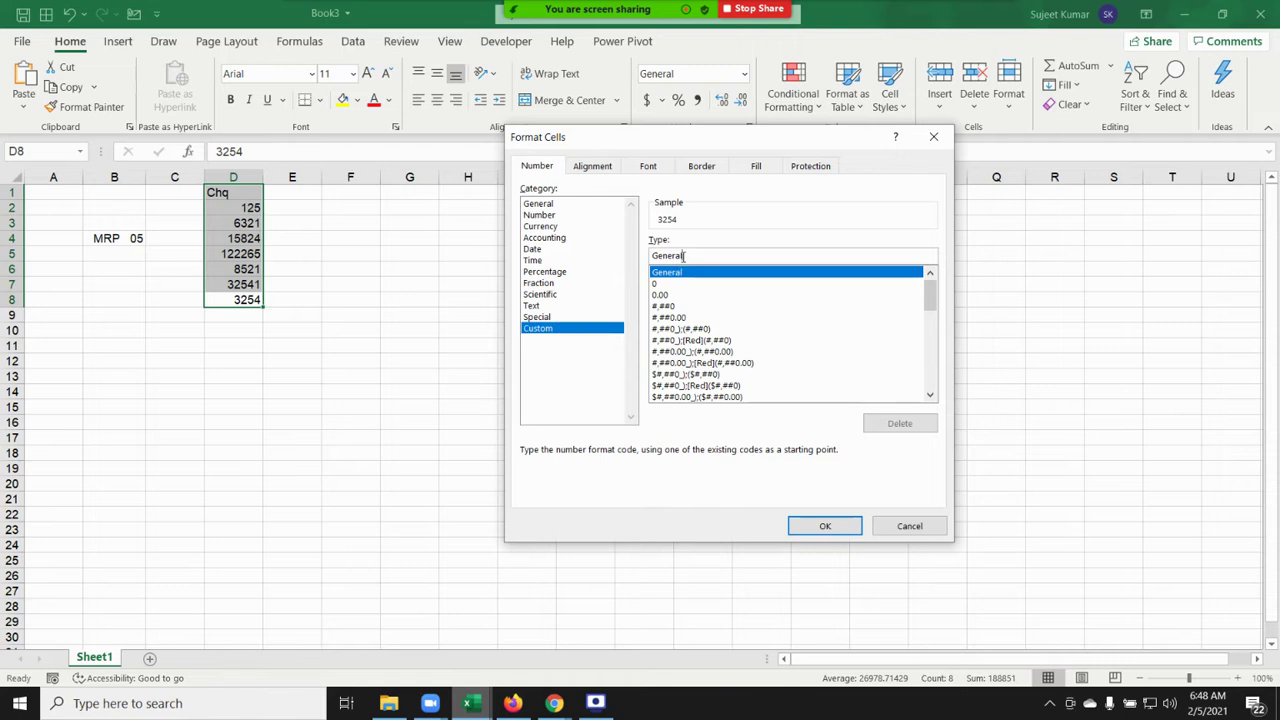
double_click(684, 256)
type("00")
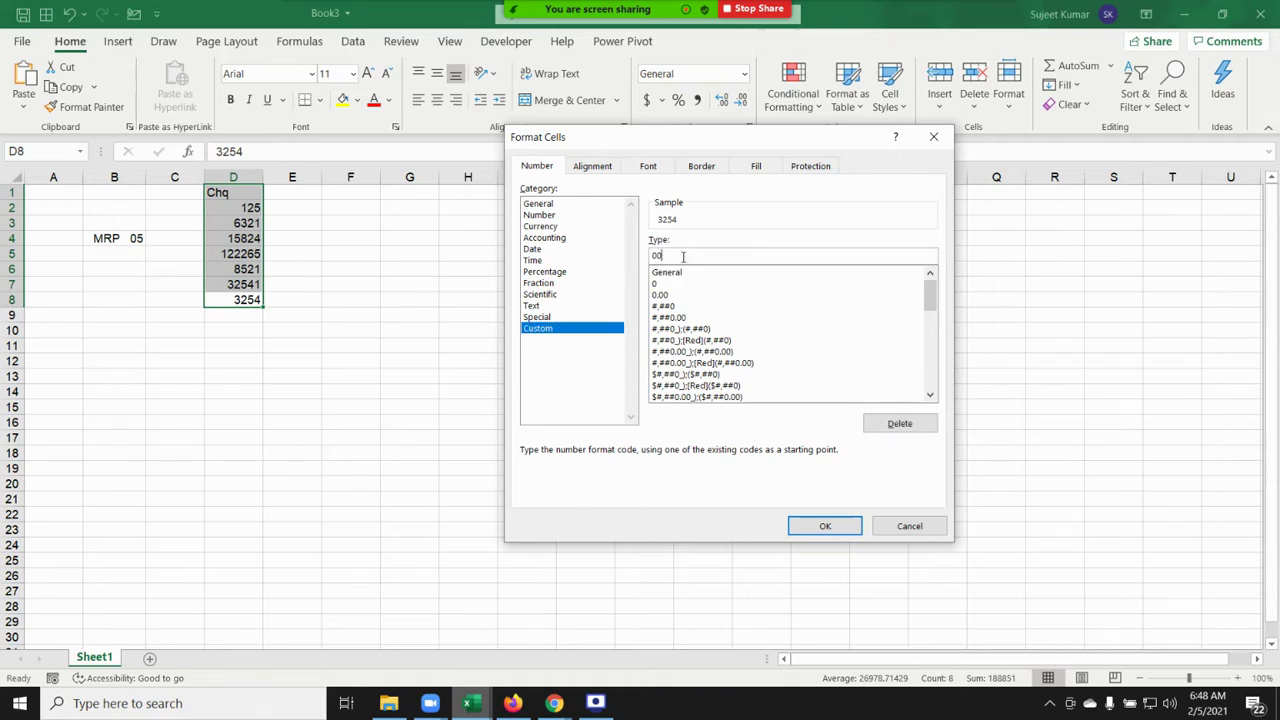
type("000")
type("0")
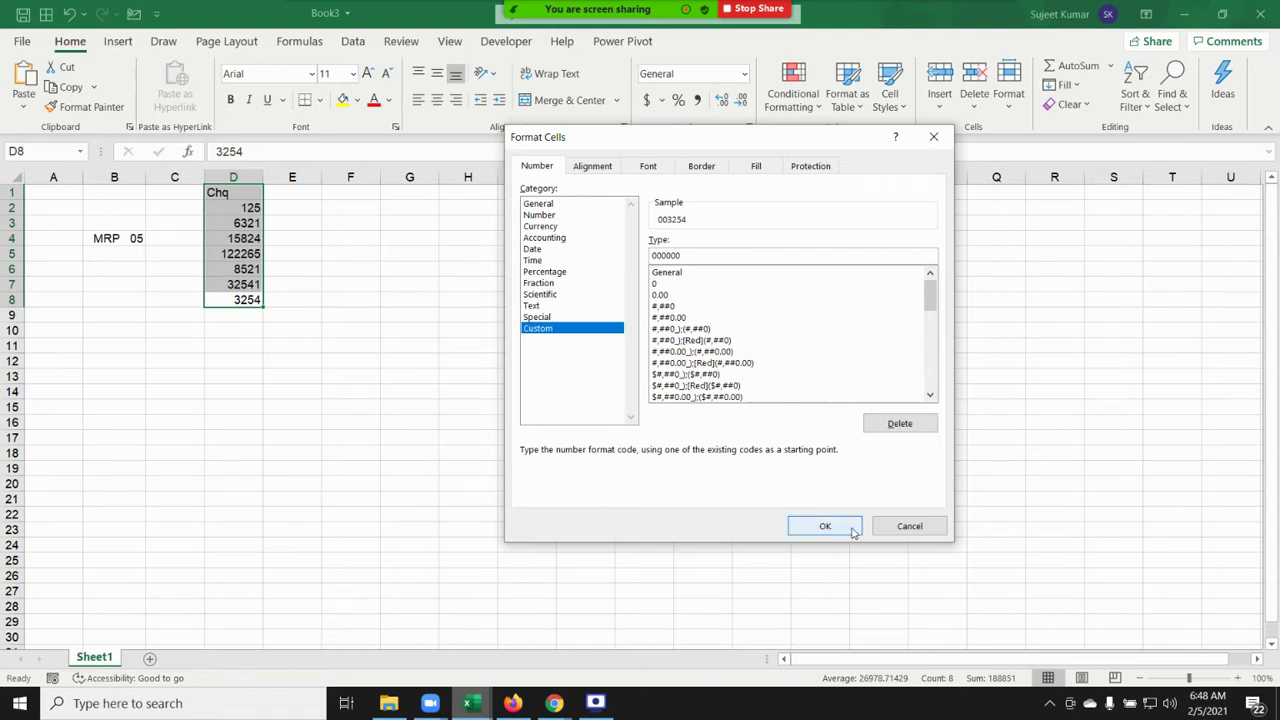
left_click(852, 528)
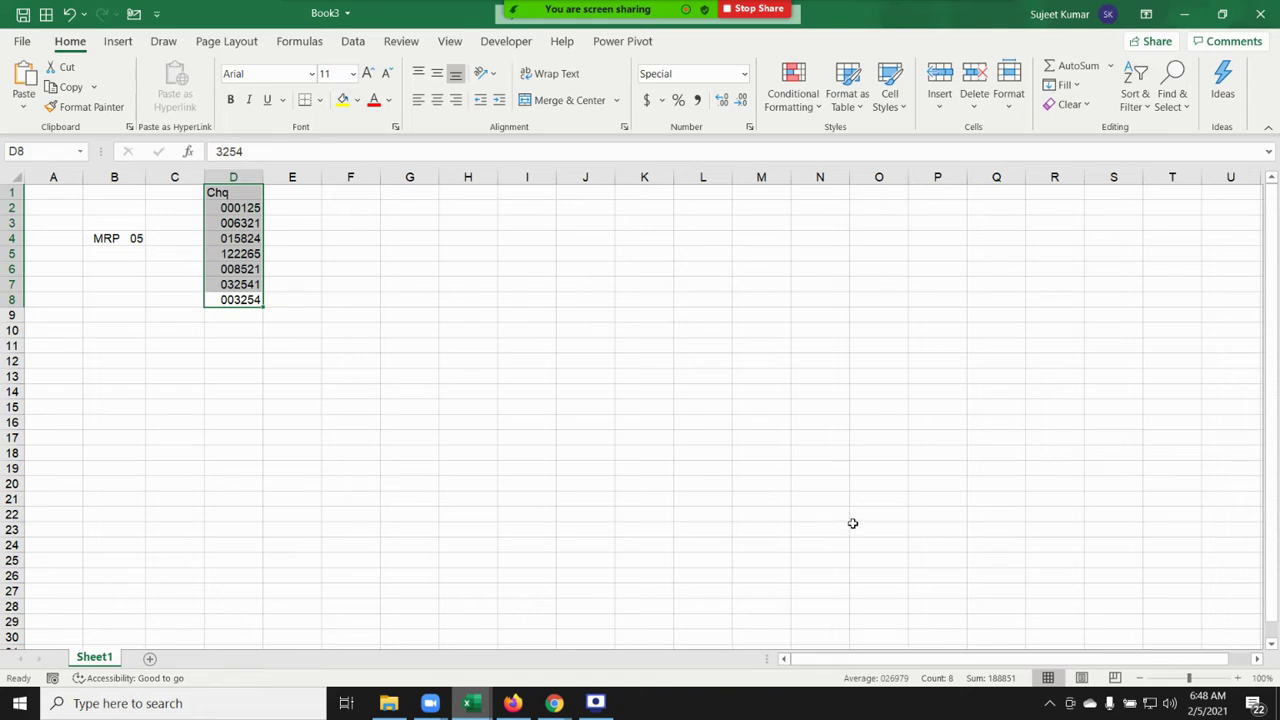
Enter the text '000125 in H2 and ignore its number-stored-as-text warning
left_click(256, 212)
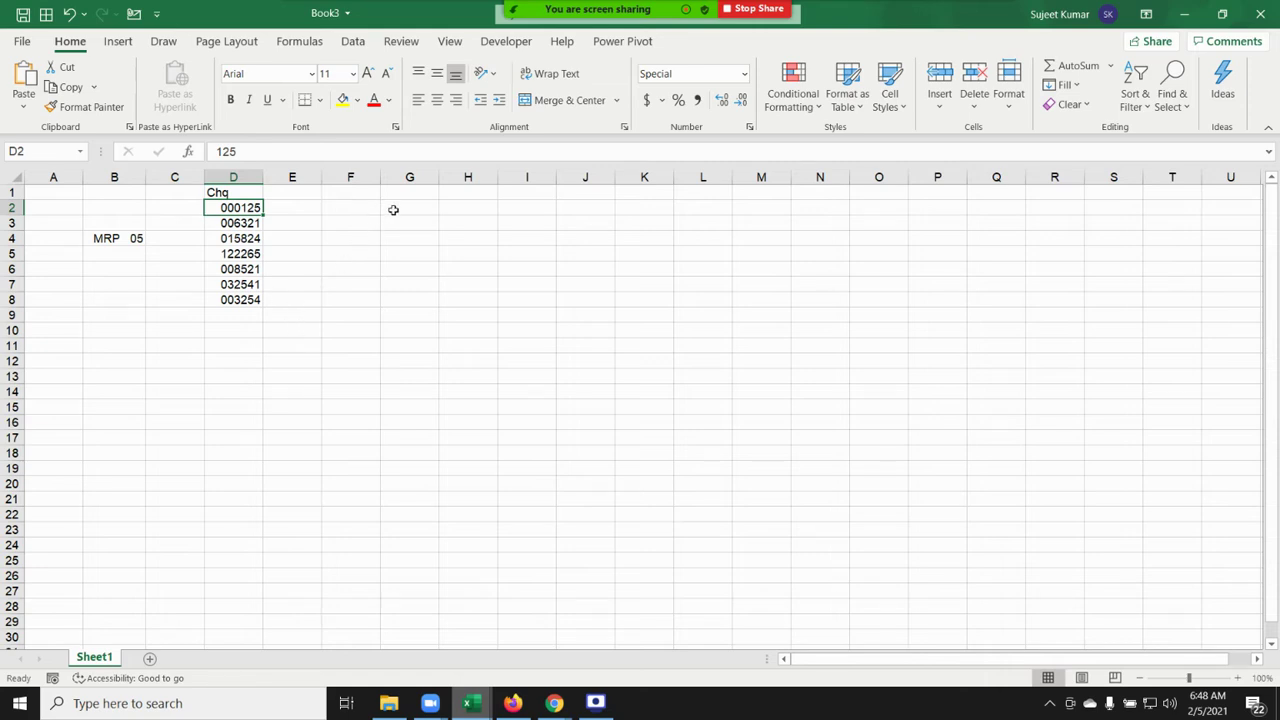
left_click(398, 210)
key("Right")
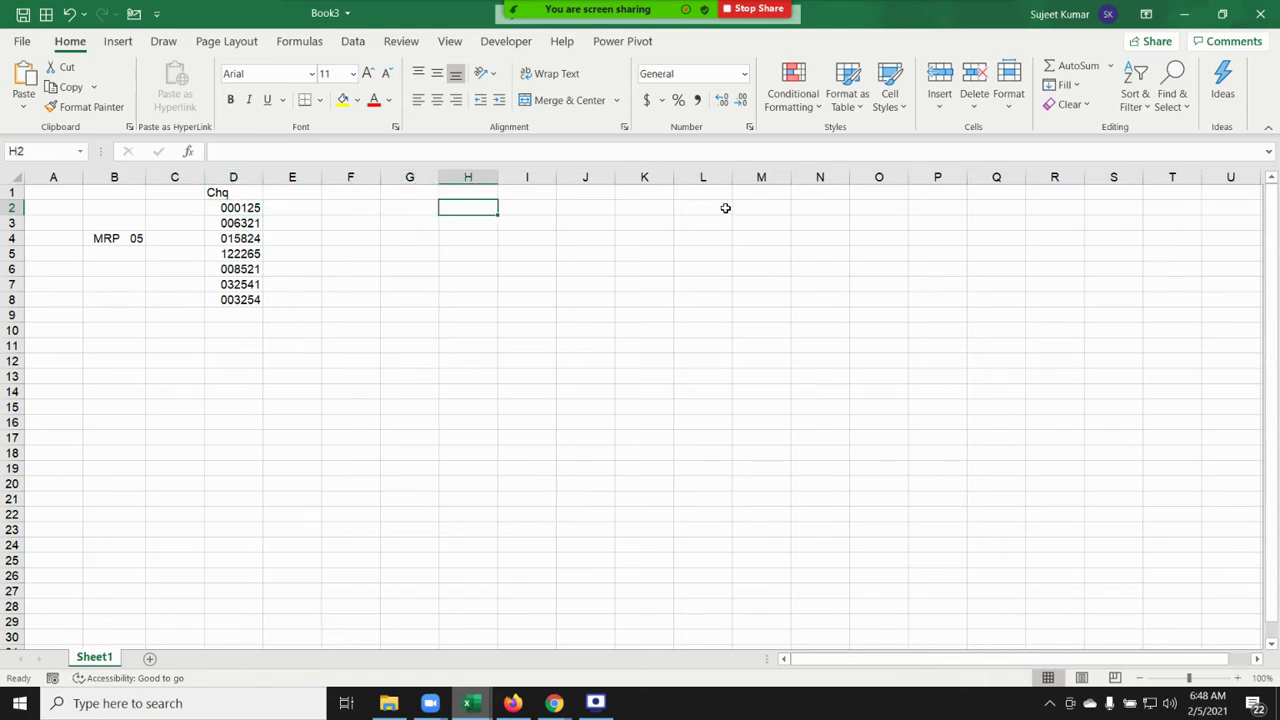
type("'000")
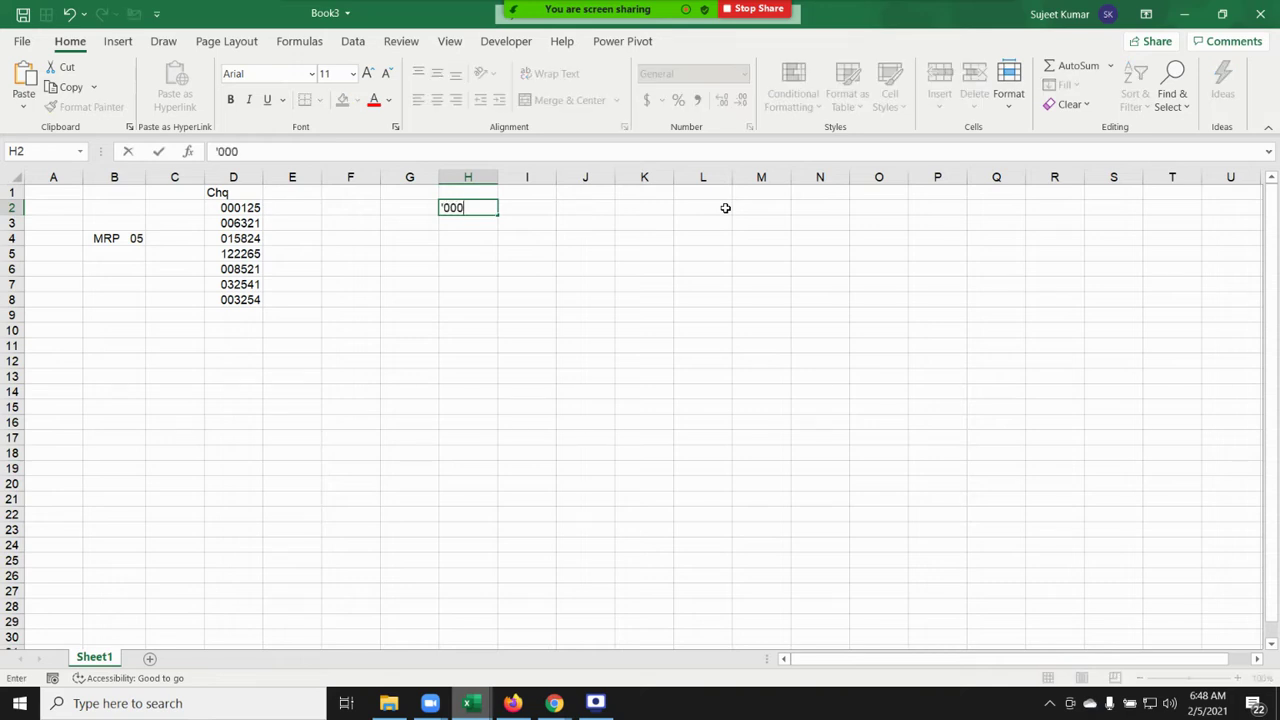
type("125")
key("Return")
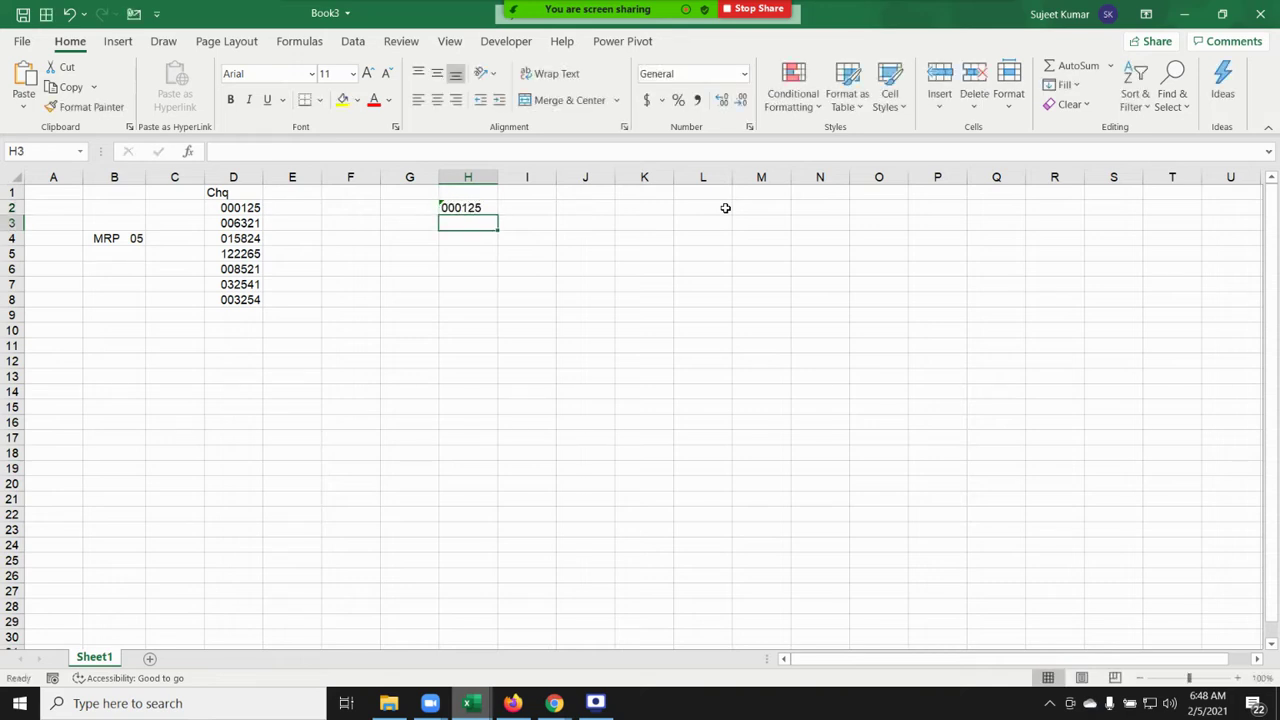
key("Up")
left_click(421, 209)
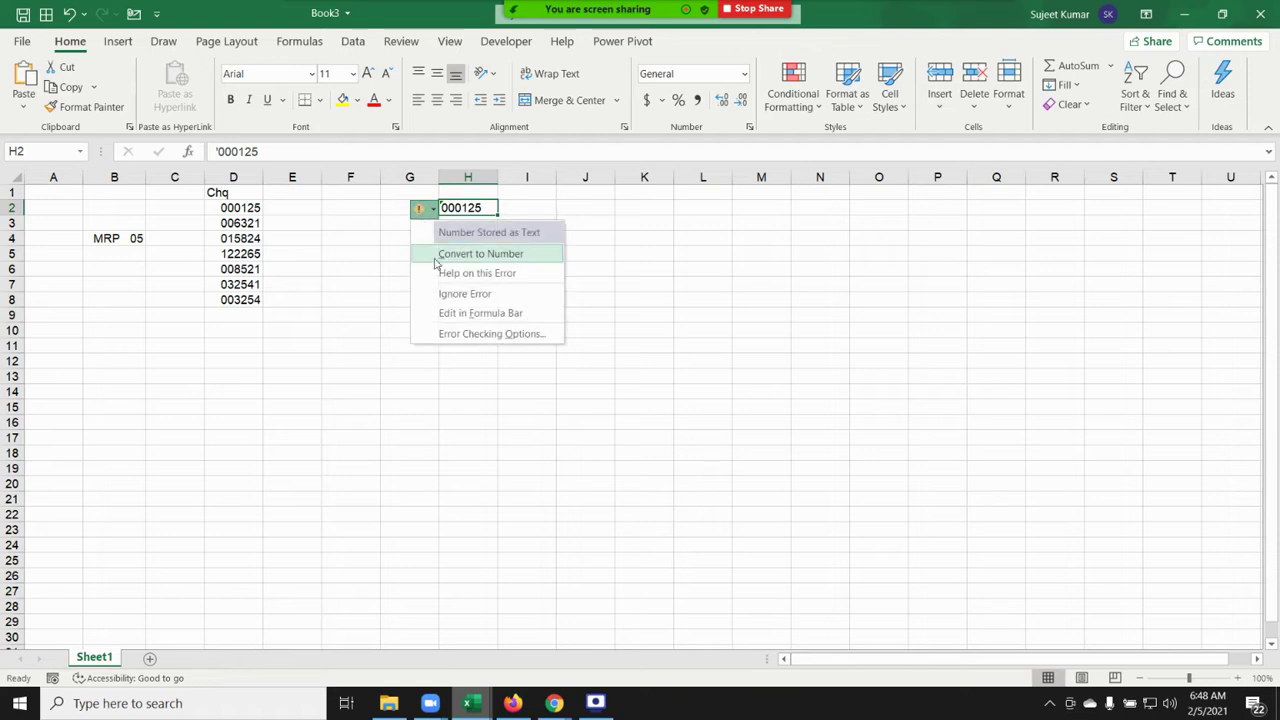
left_click(450, 293)
left_click(420, 297)
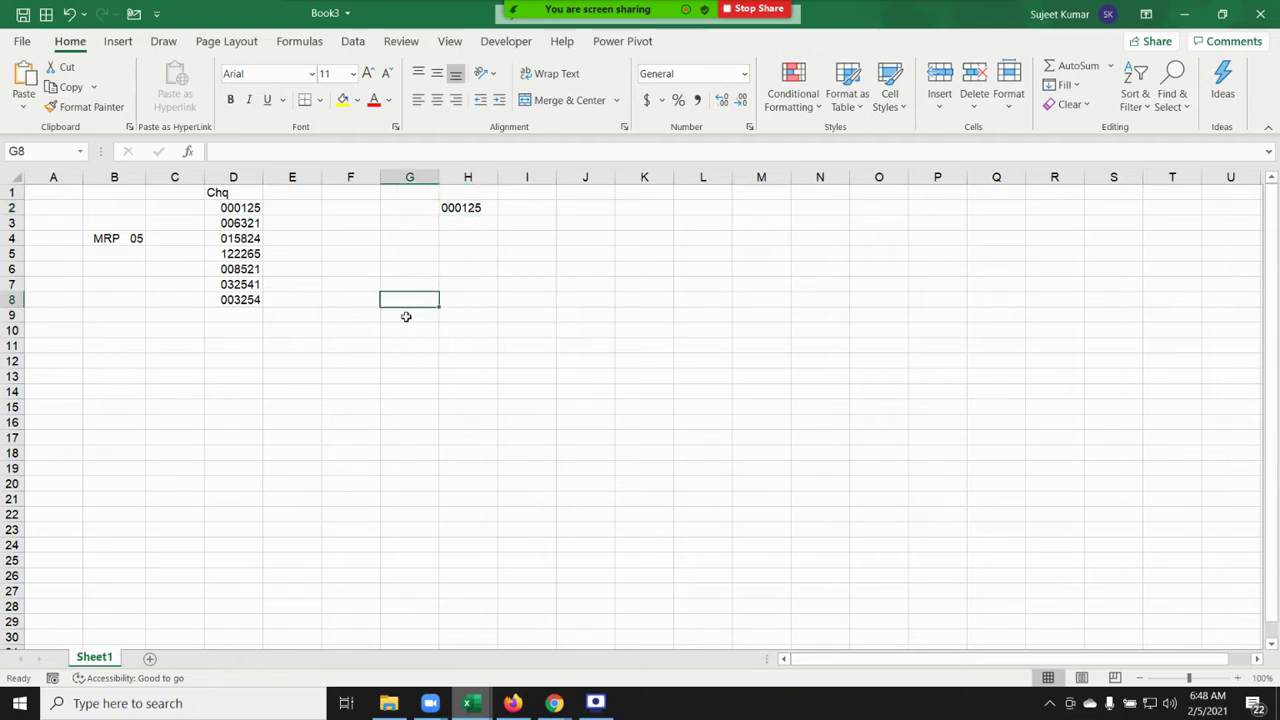
Enter =D2=H2 in F3, see it return FALSE, then delete it
left_click(363, 222)
type("=")
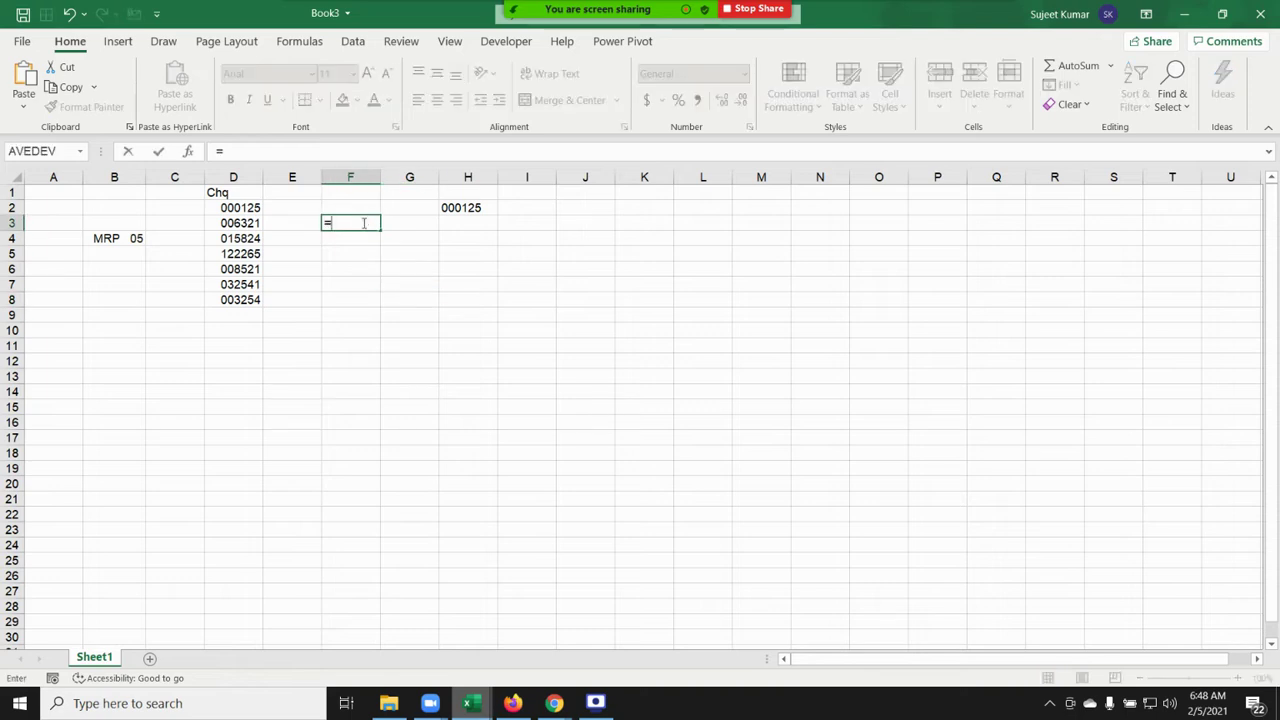
key("Up")
key("Left")
key("Left")
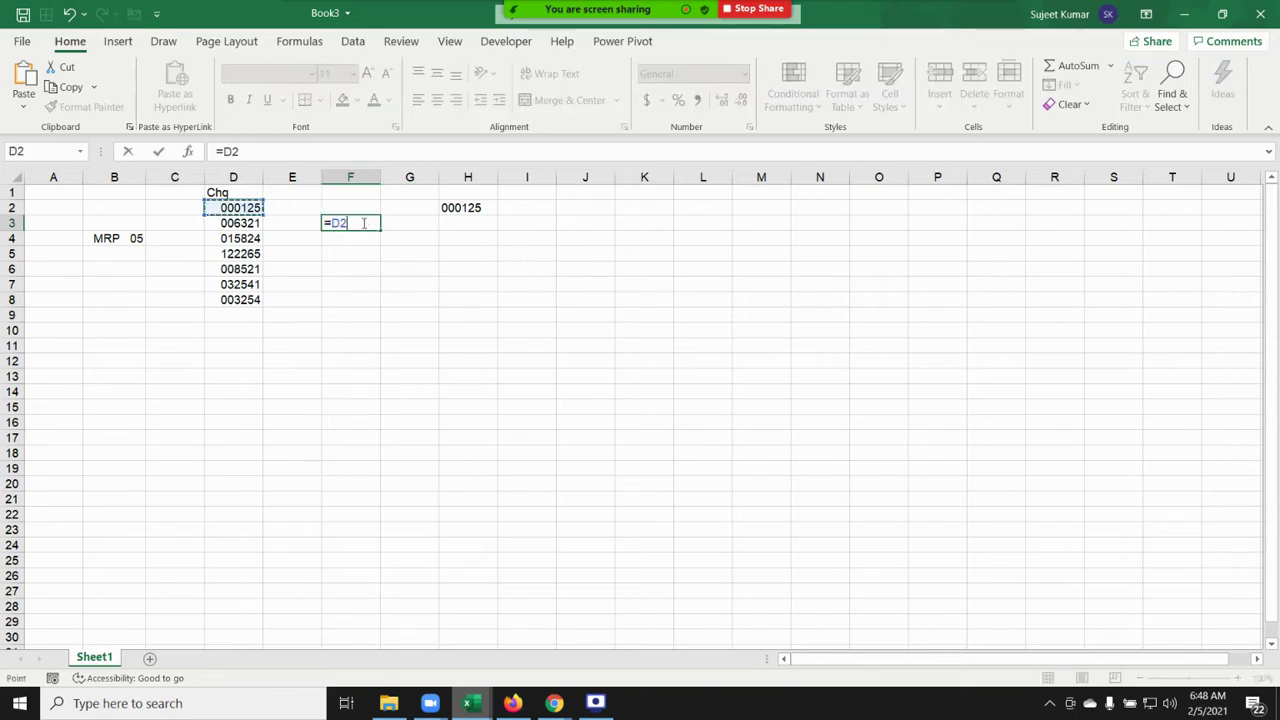
type("=")
key("Right")
key("Right")
key("Up")
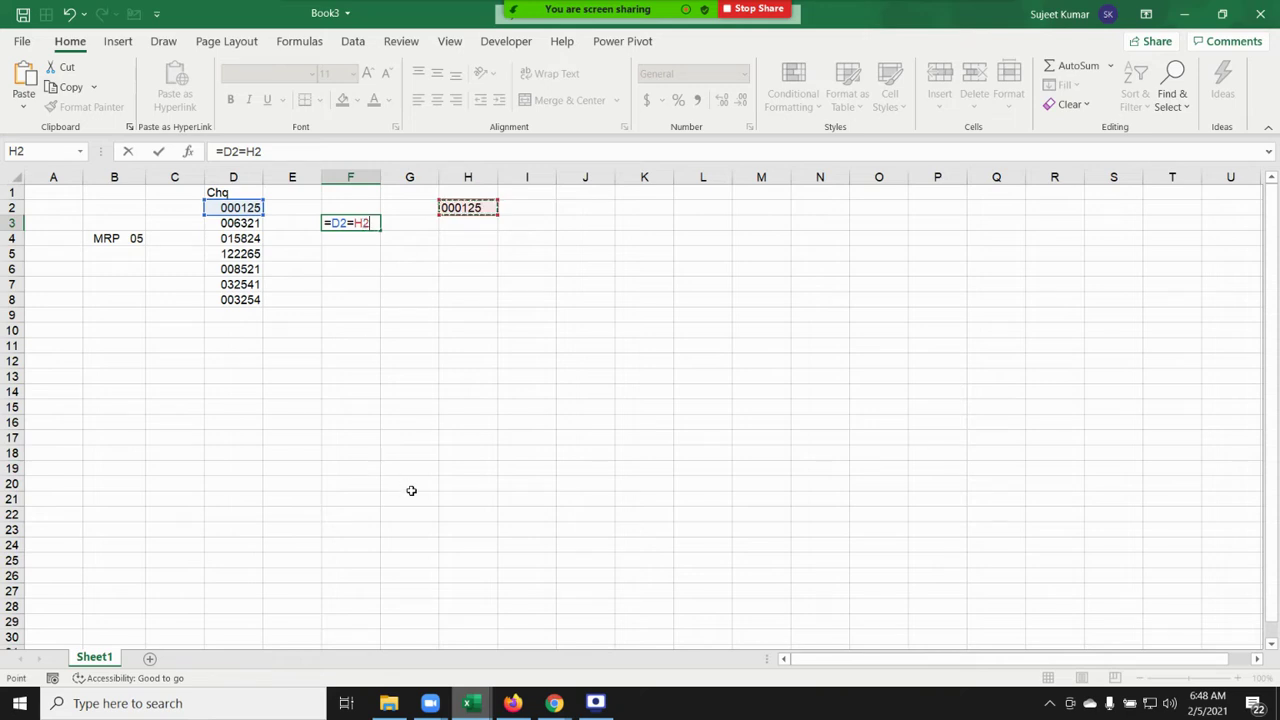
key("Return")
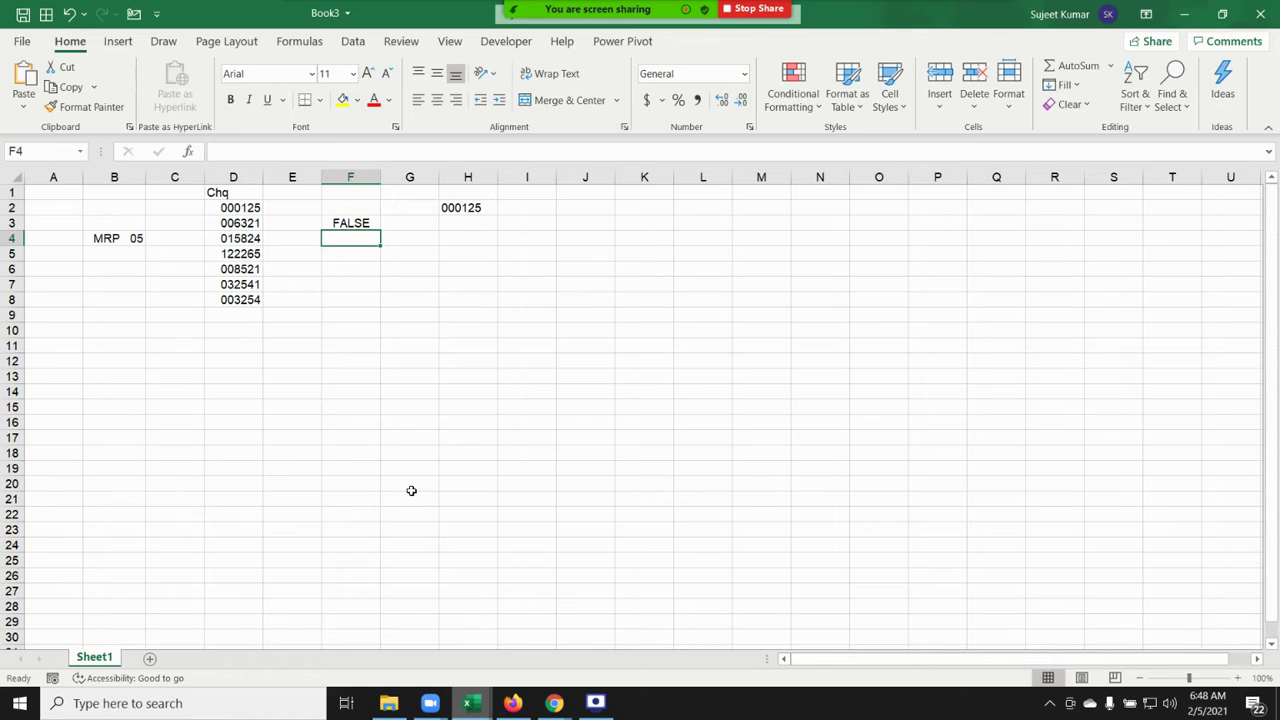
key("Up")
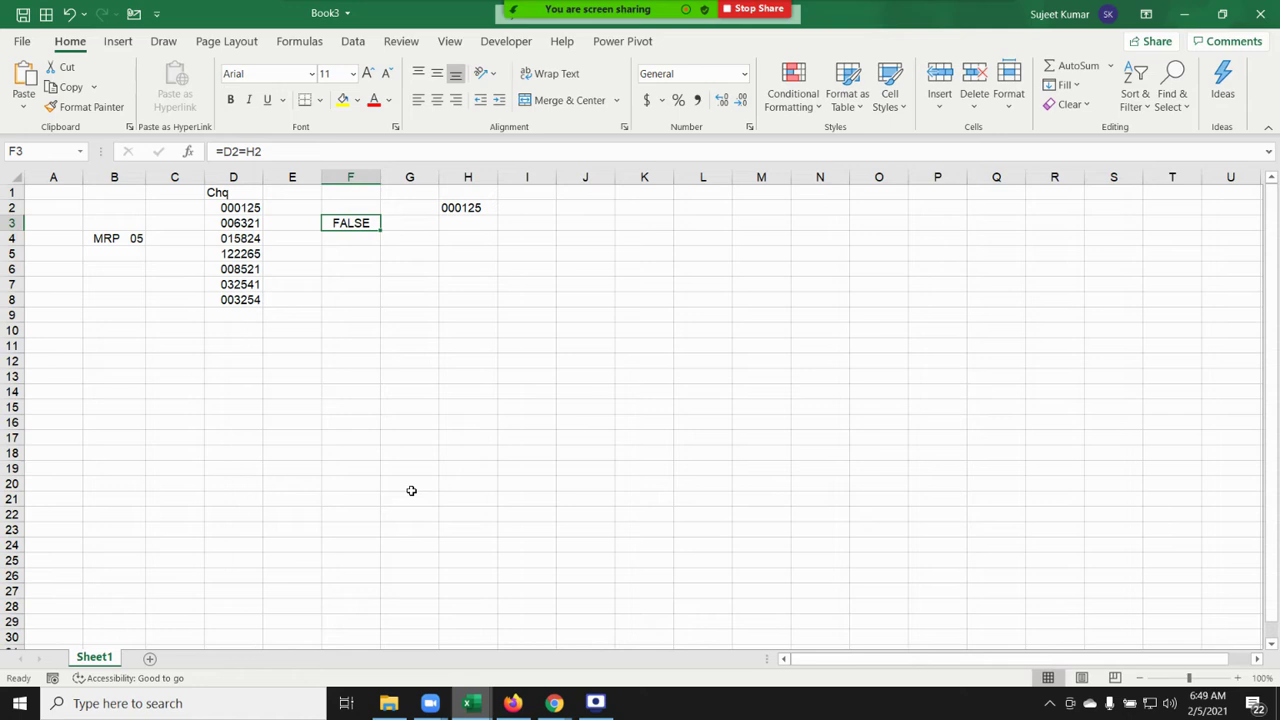
key("Delete")
Enter =TEXT(D2,"000000") in E2 to convert the cheque number to text
key("Up")
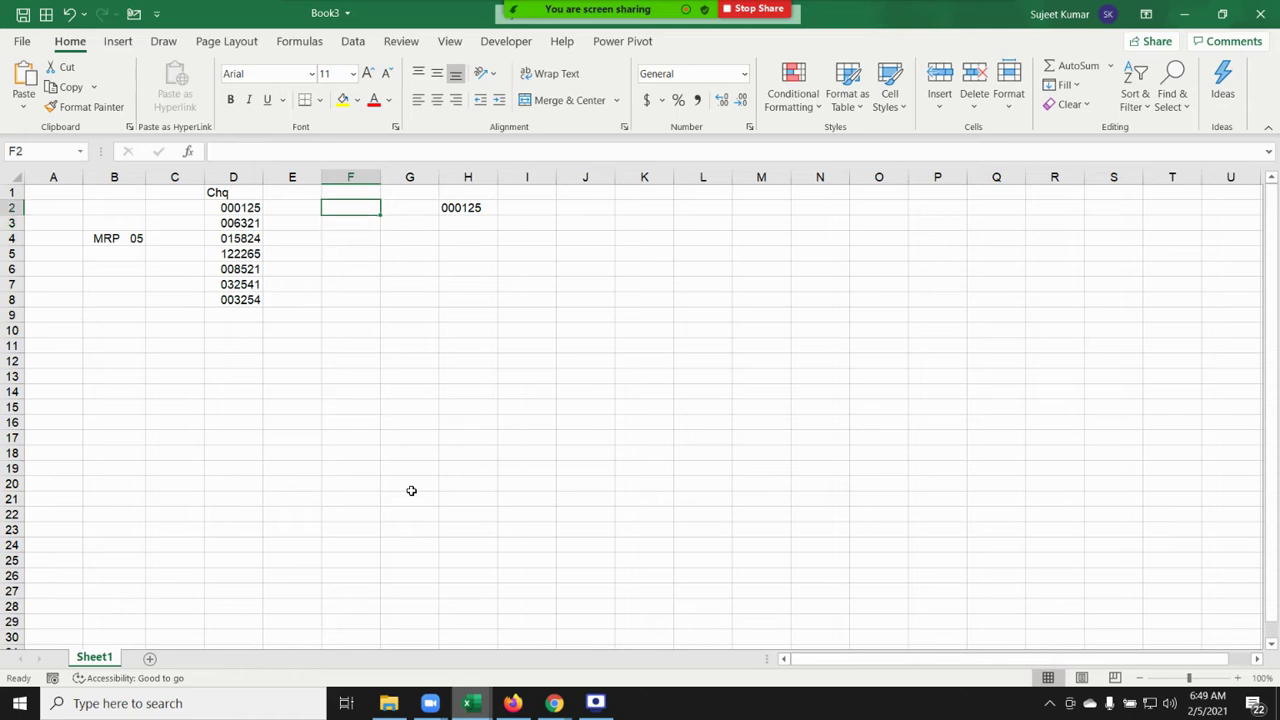
key("Left")
type("=")
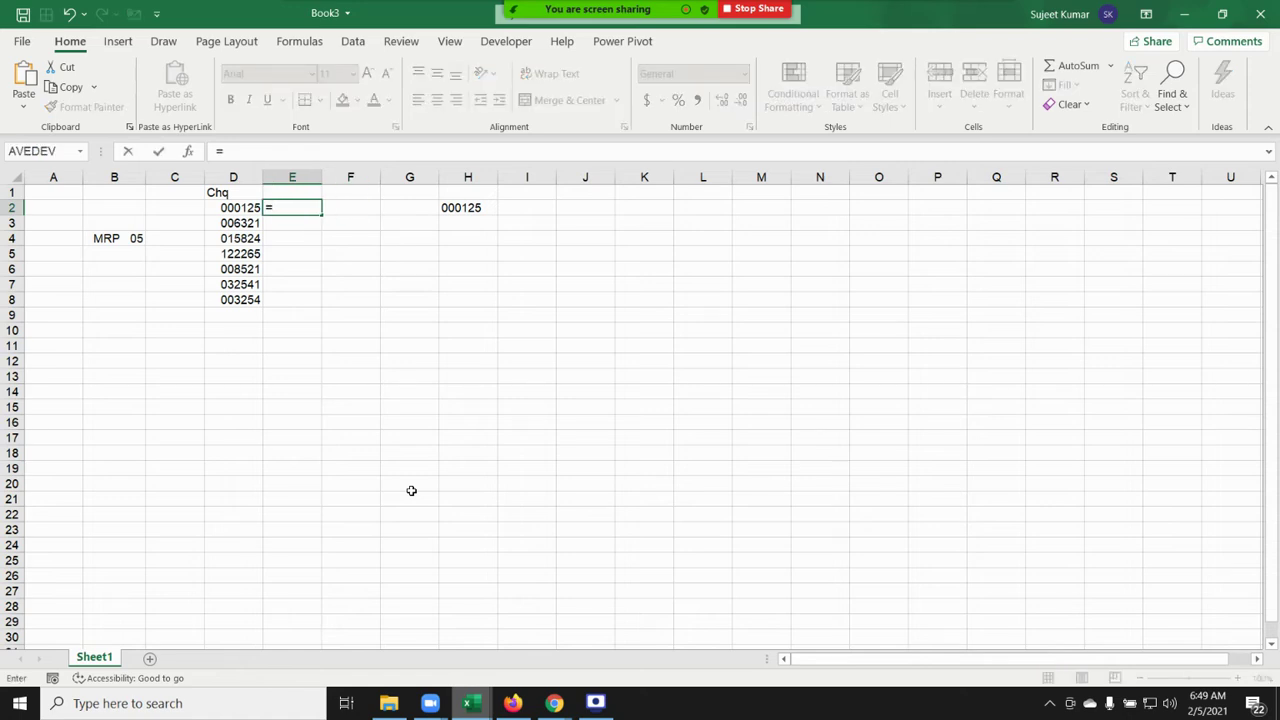
type("te")
key("Tab")
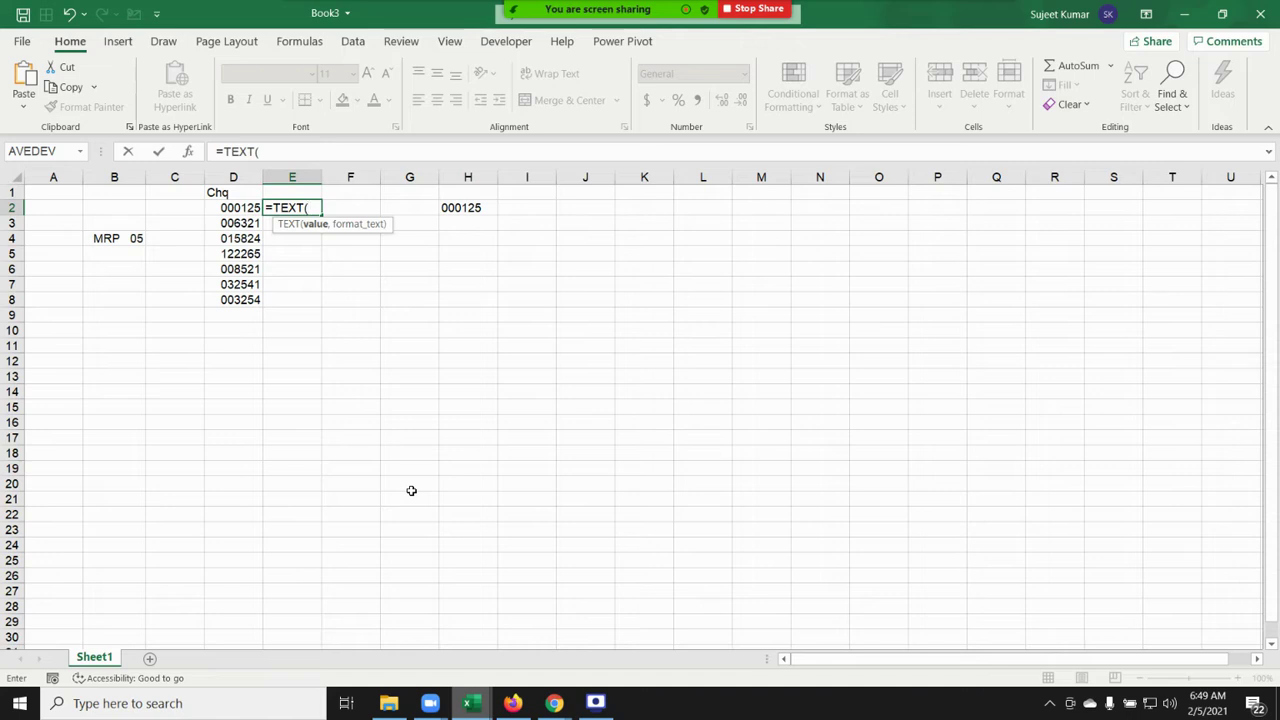
key("Left")
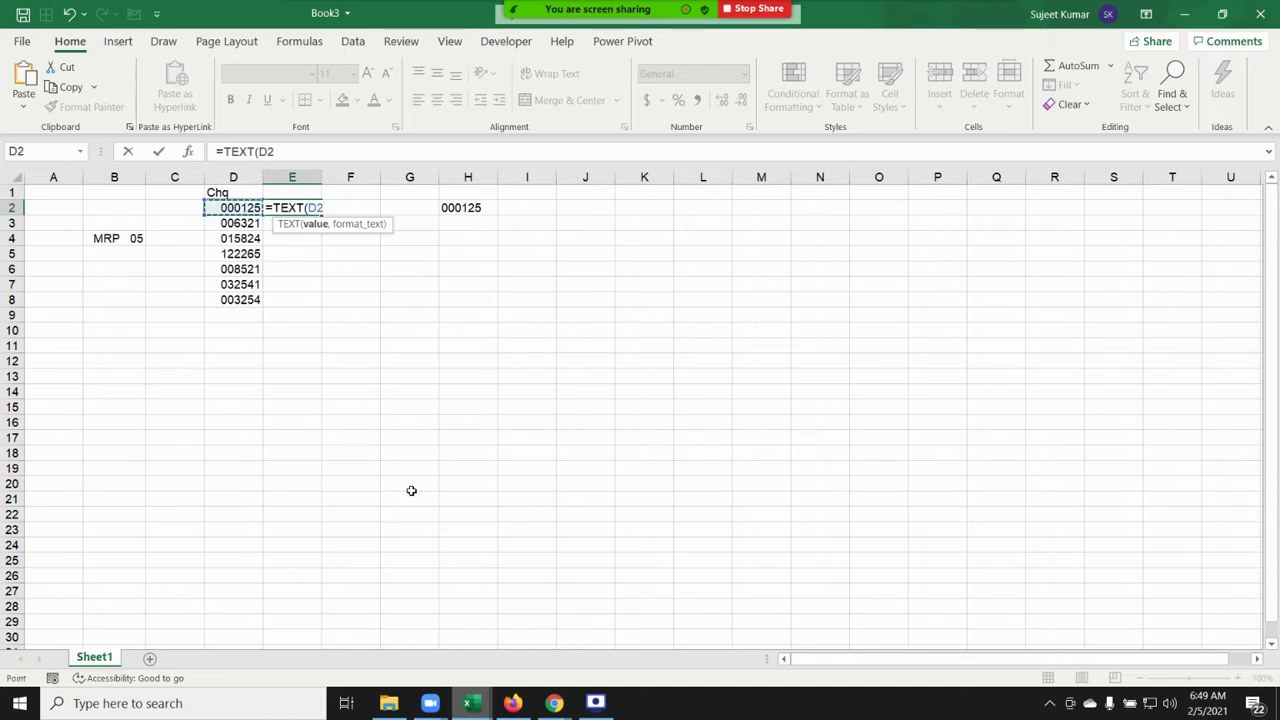
type(",\"")
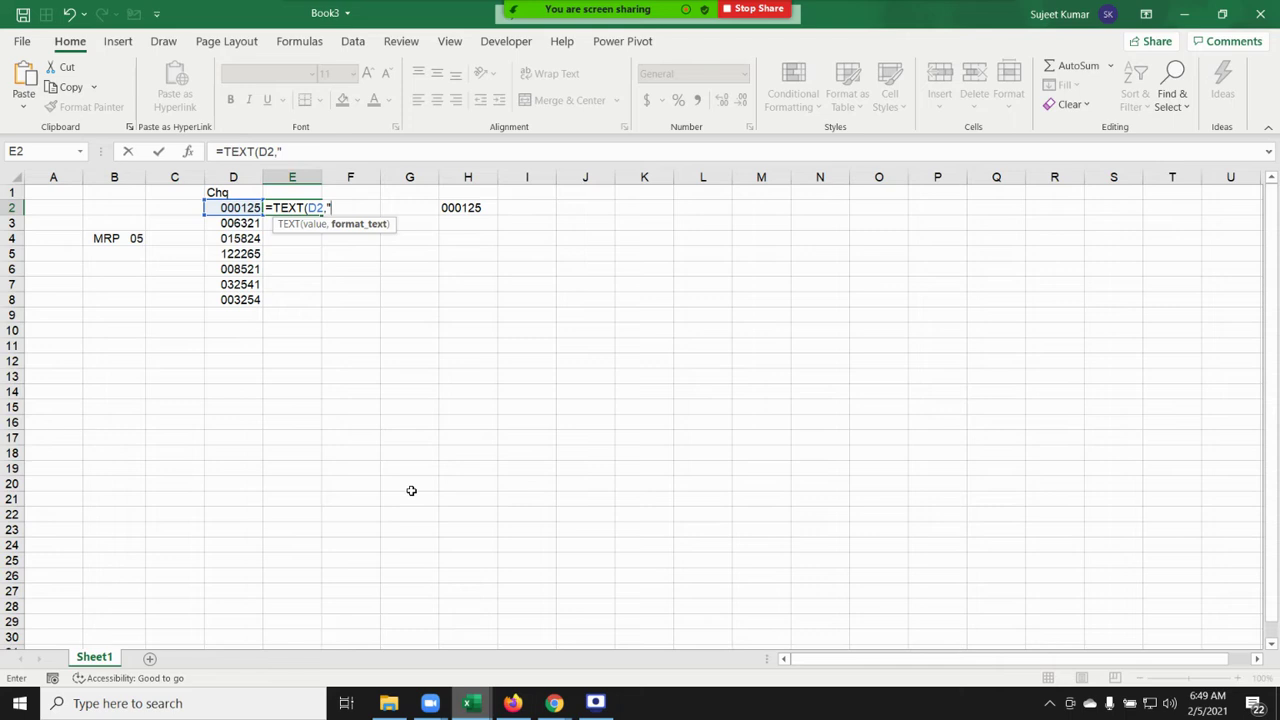
type("00")
type("0000\"")
type(")")
key("Return")
key("Up")
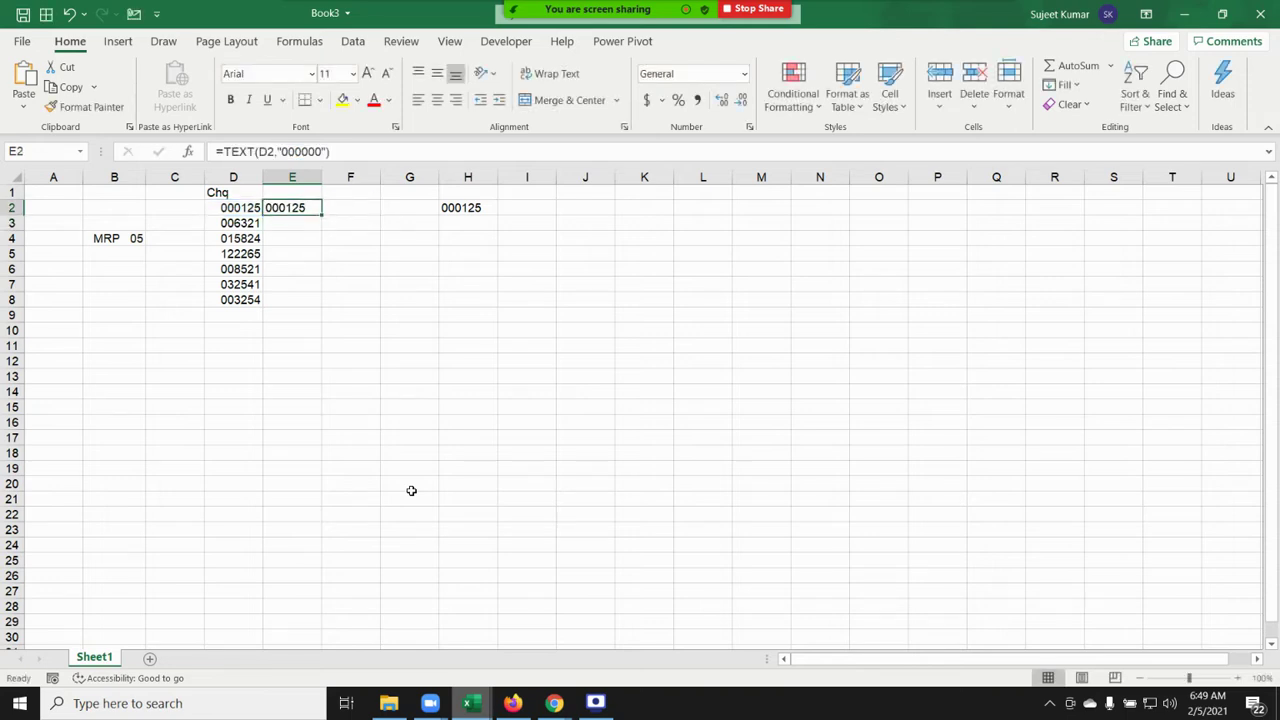
Enter =E2=H2 in F3, which now returns TRUE
key("Right")
key("Down")
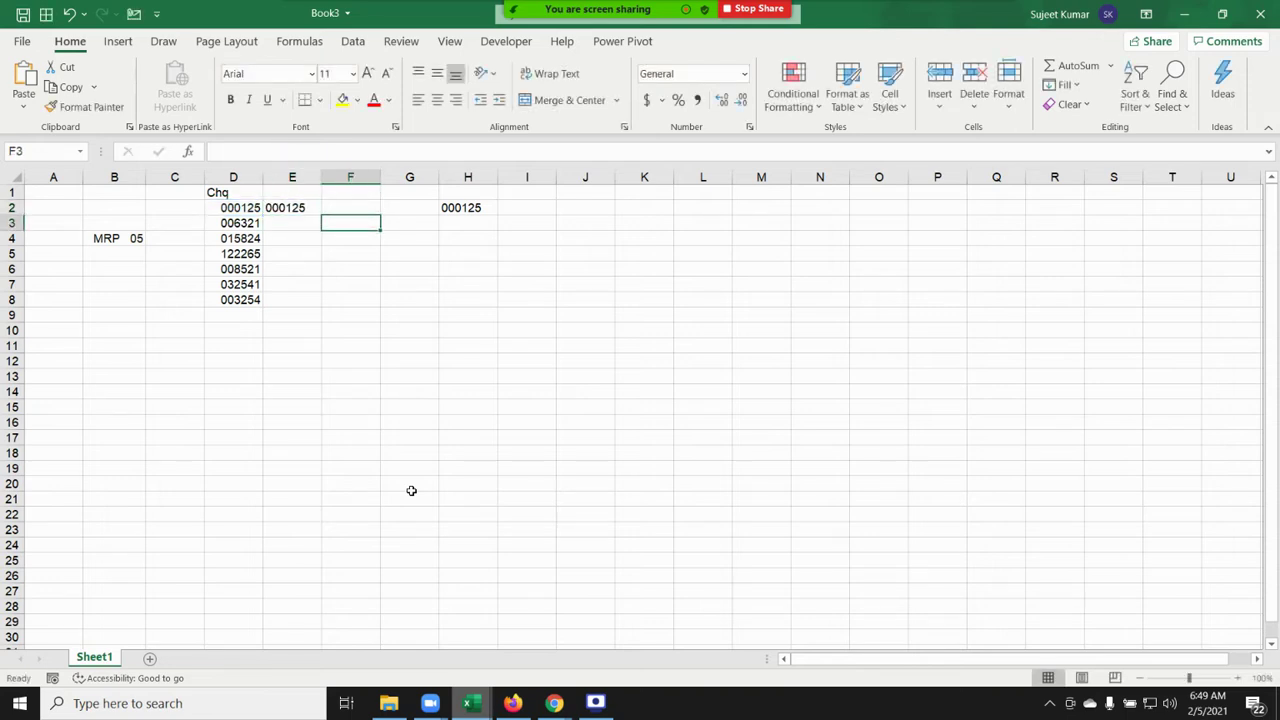
type("=")
key("Up")
key("Left")
type("=")
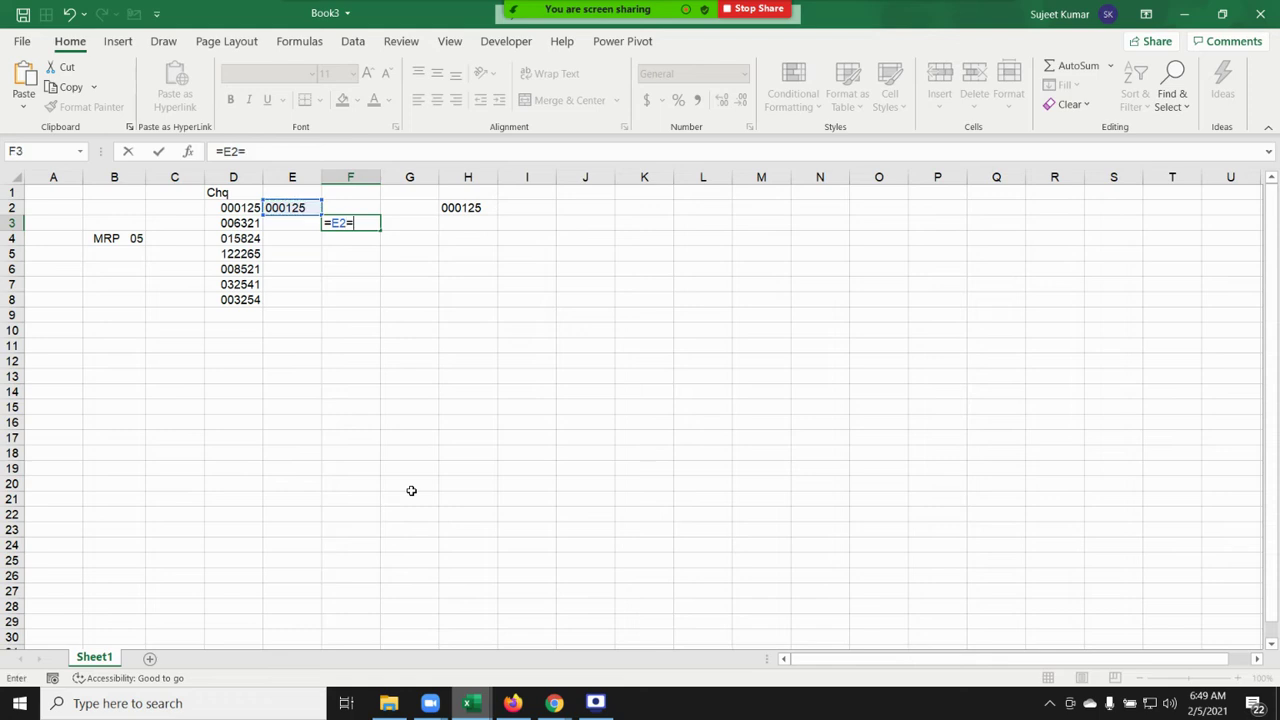
key("Right")
key("Right")
key("Up")
key("Return")
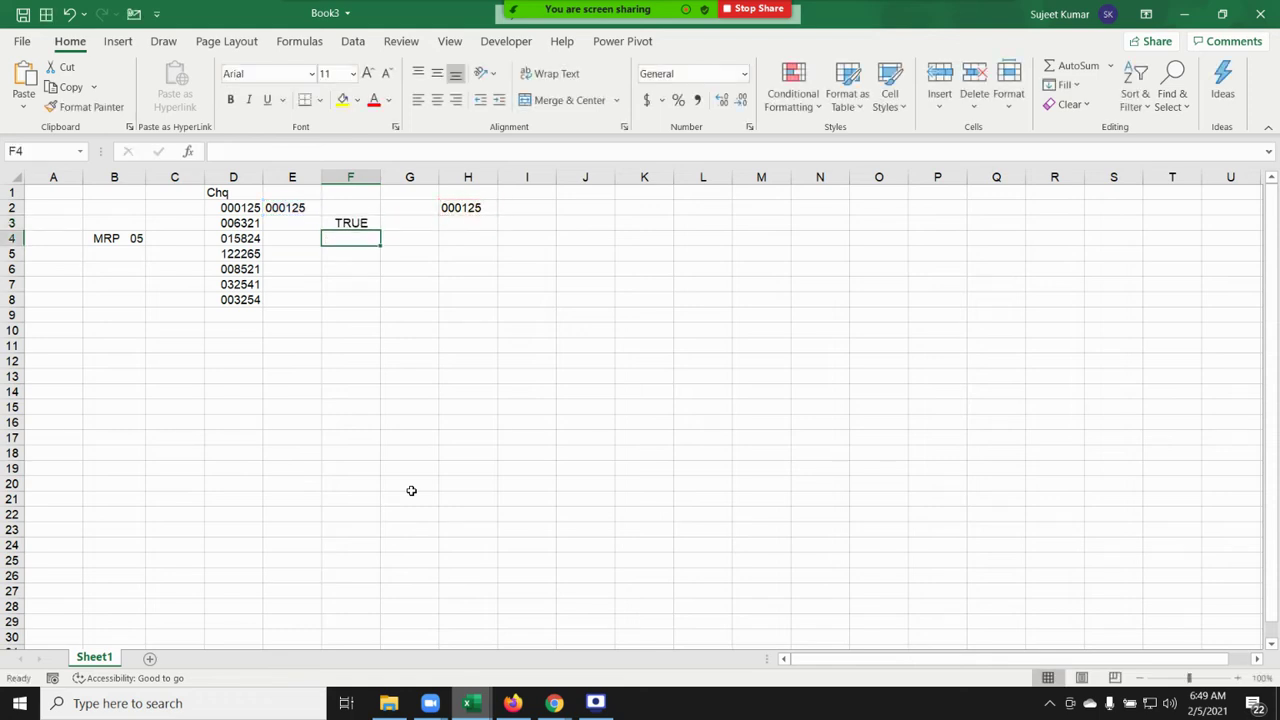
key("Up")
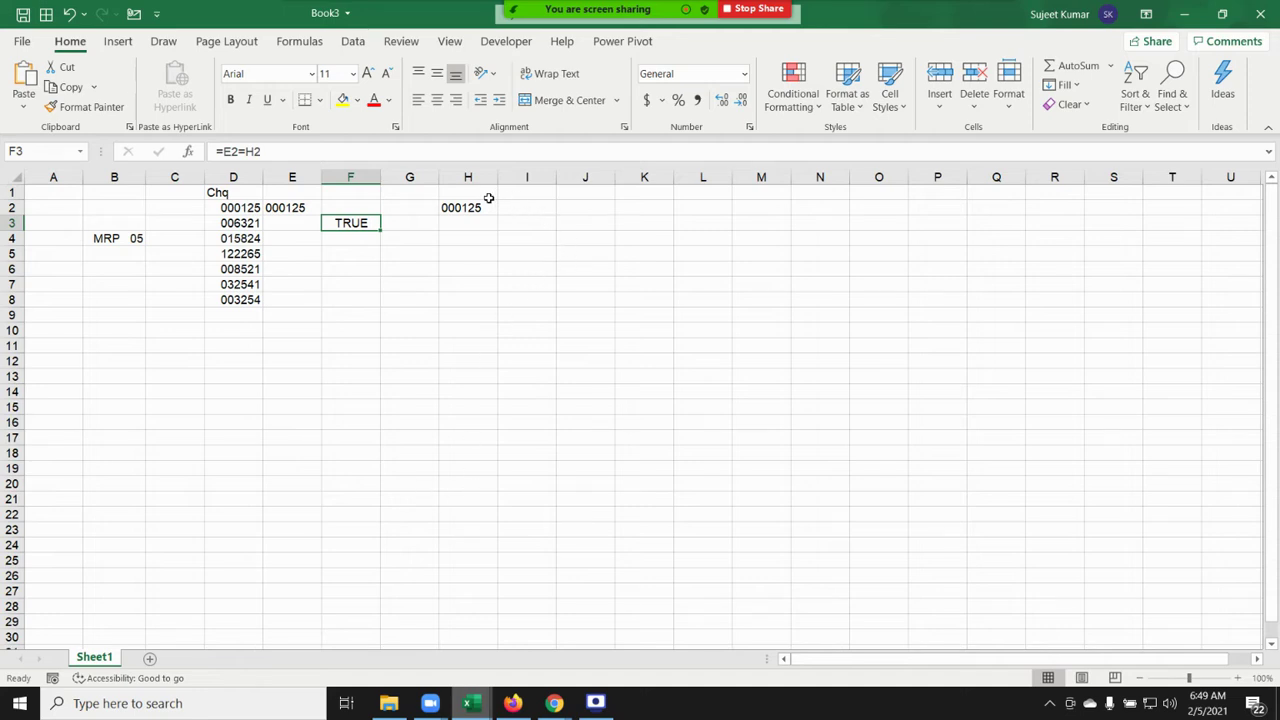
left_click(543, 194)
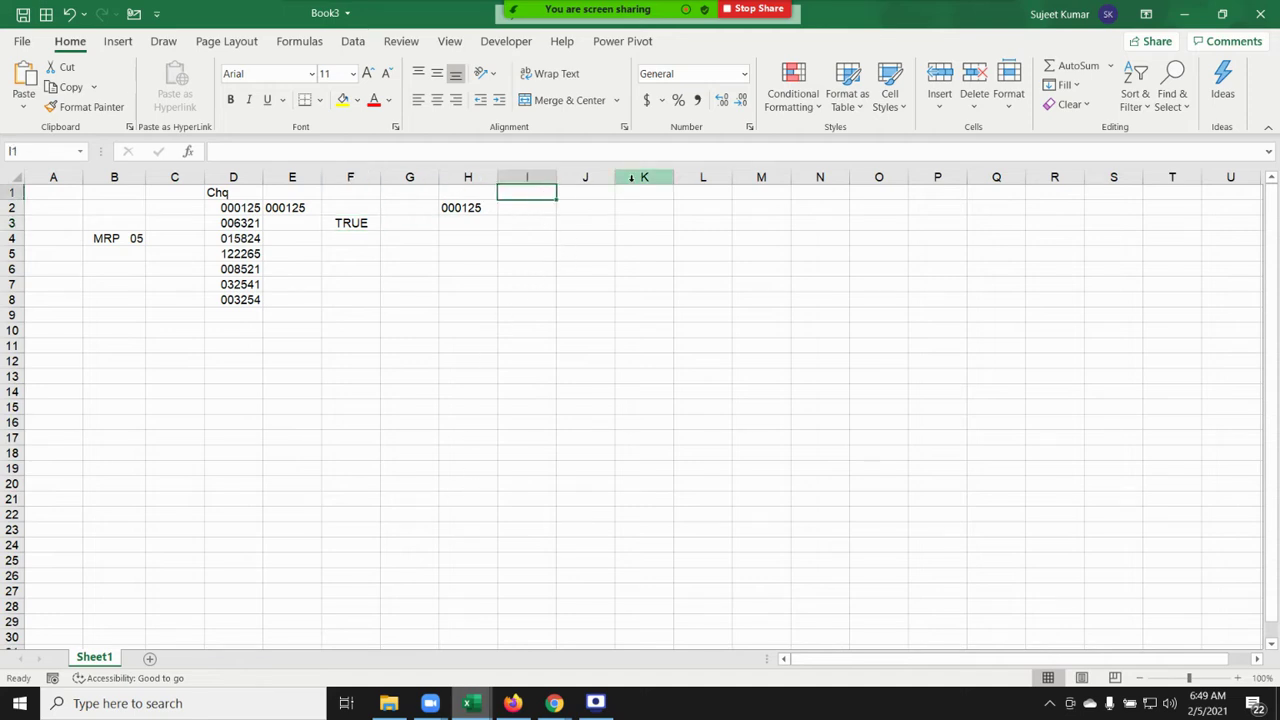
Add the heading Mobile in cell J1
key("Right")
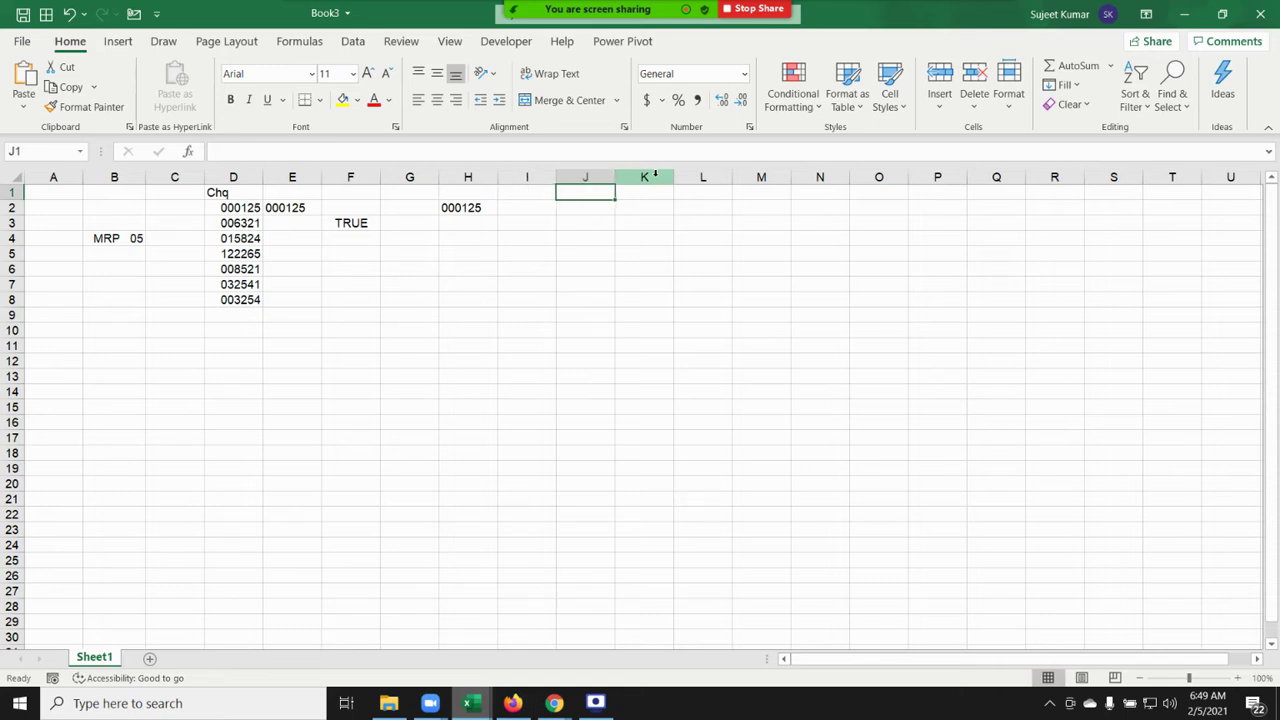
type("Mobile")
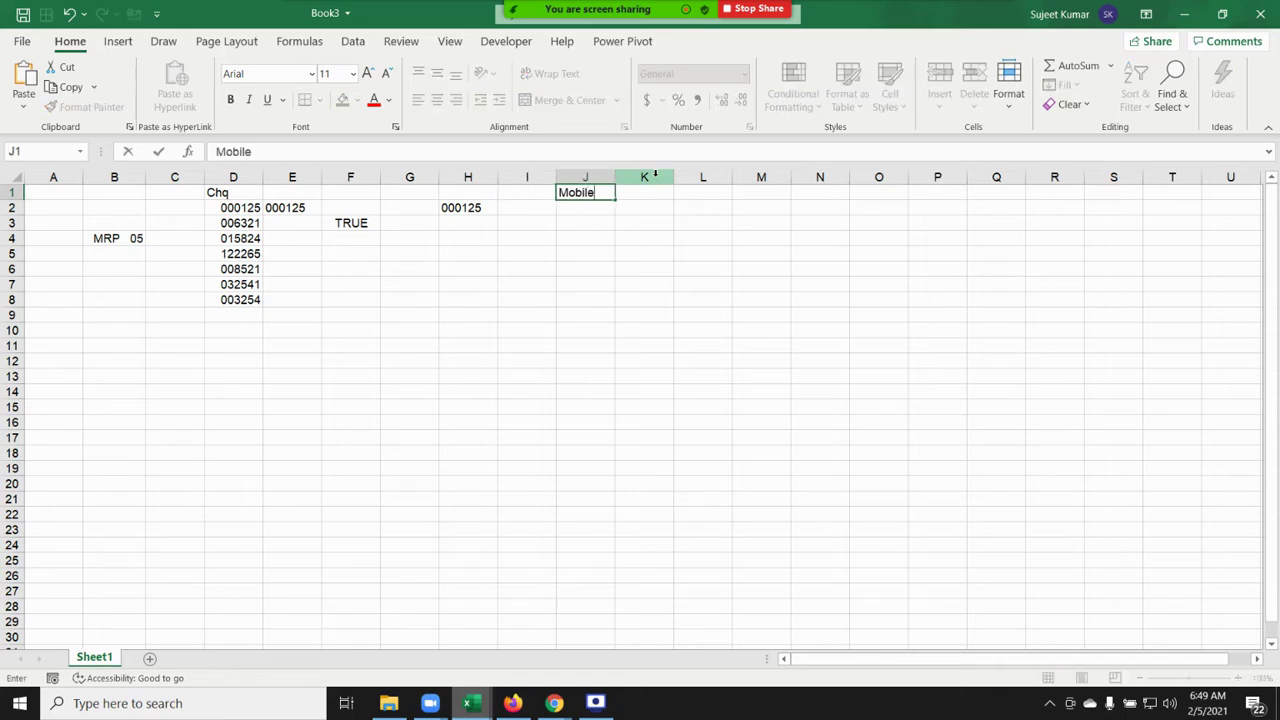
key("Return")
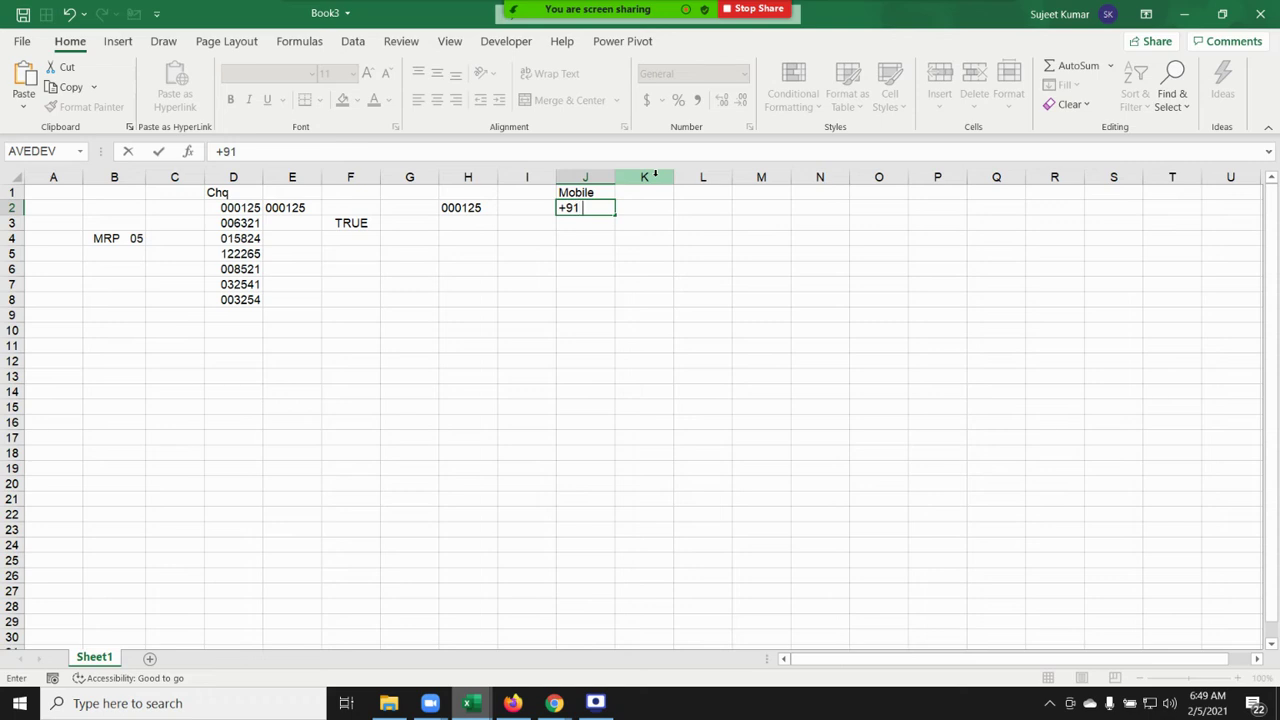
Enter a +91 mobile number in J2, clear it after it turns scientific, and select J2:J8
key("Return")
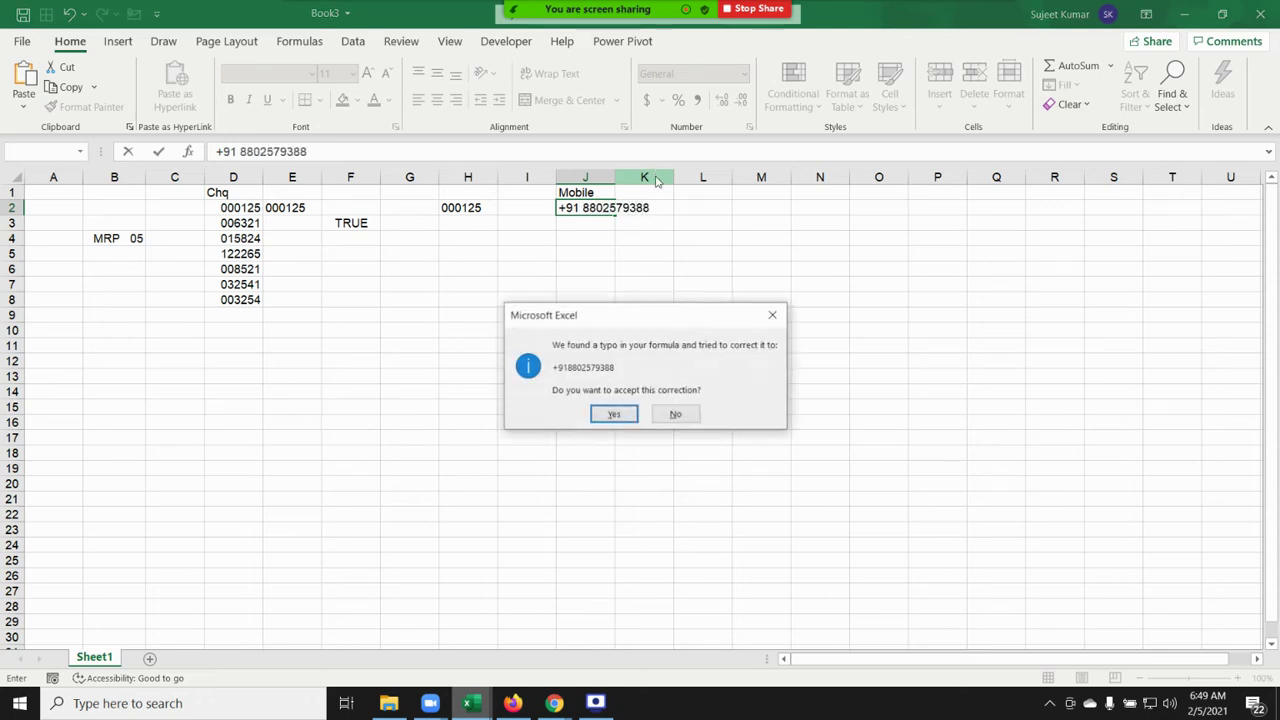
key("Return")
key("Up")
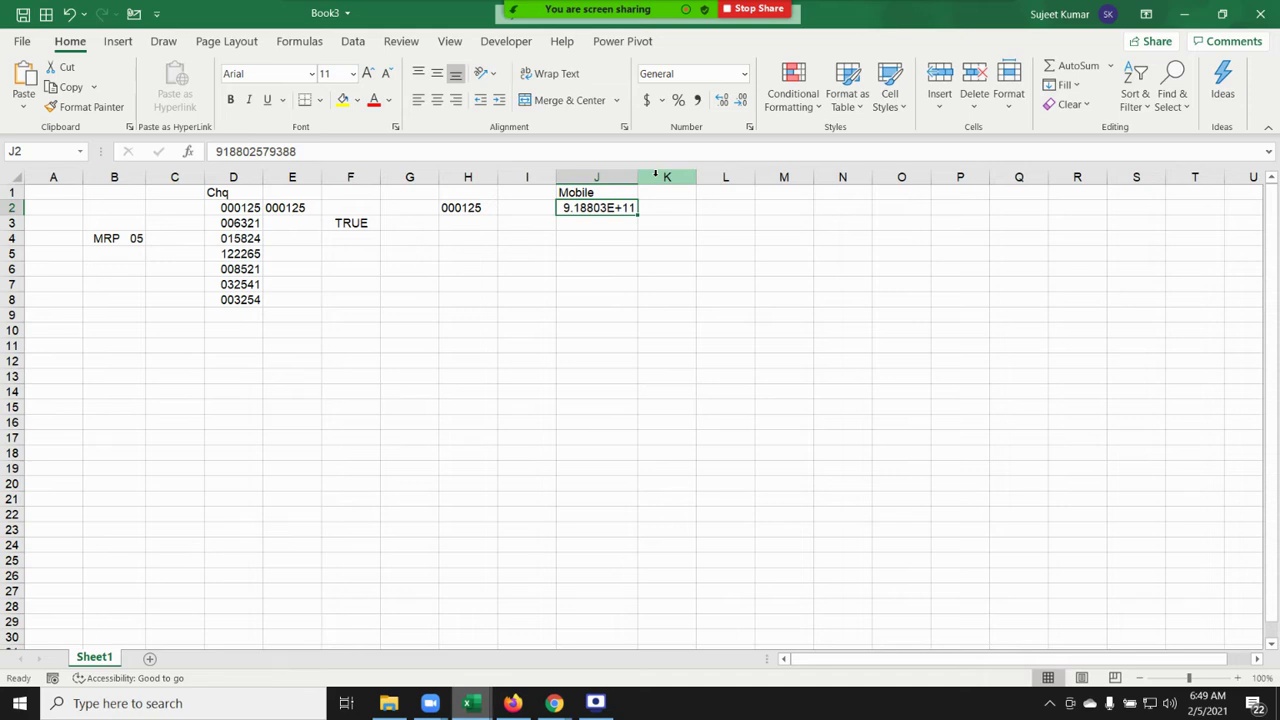
key("Delete")
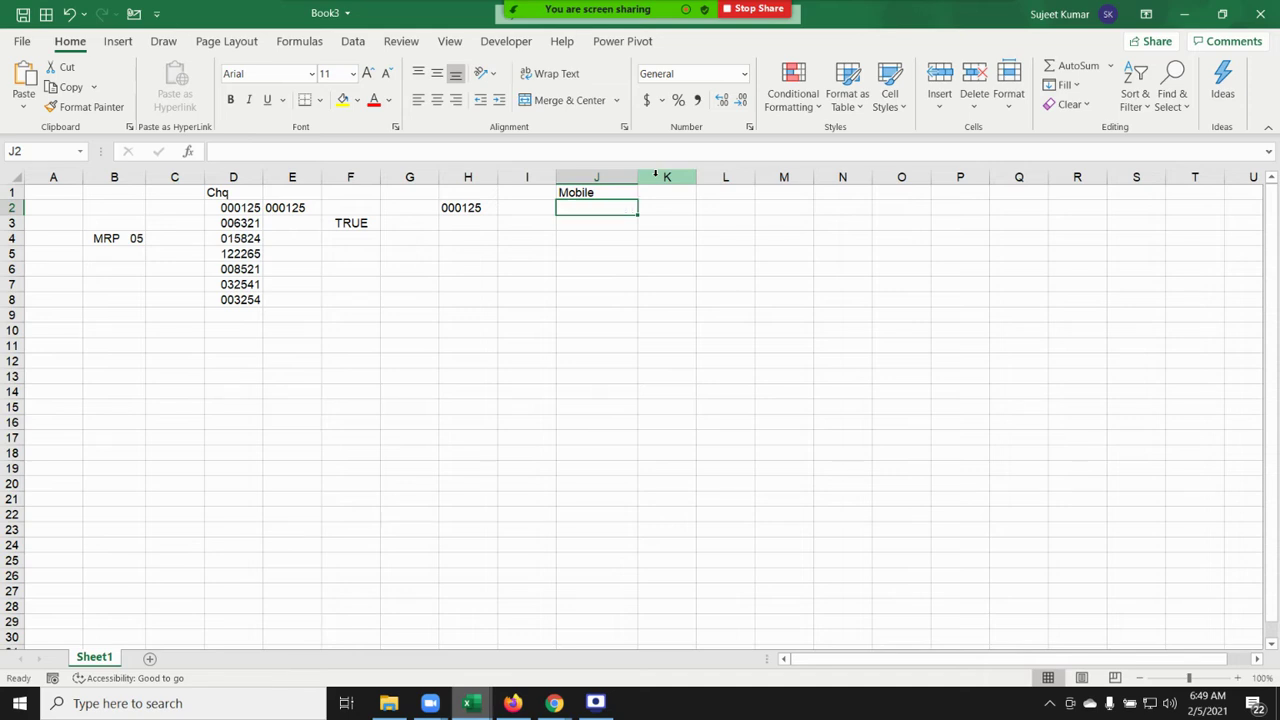
key("shift+Down")
key("shift+Down")
key("shift+Down")
key("shift+Down")
key("shift+Down")
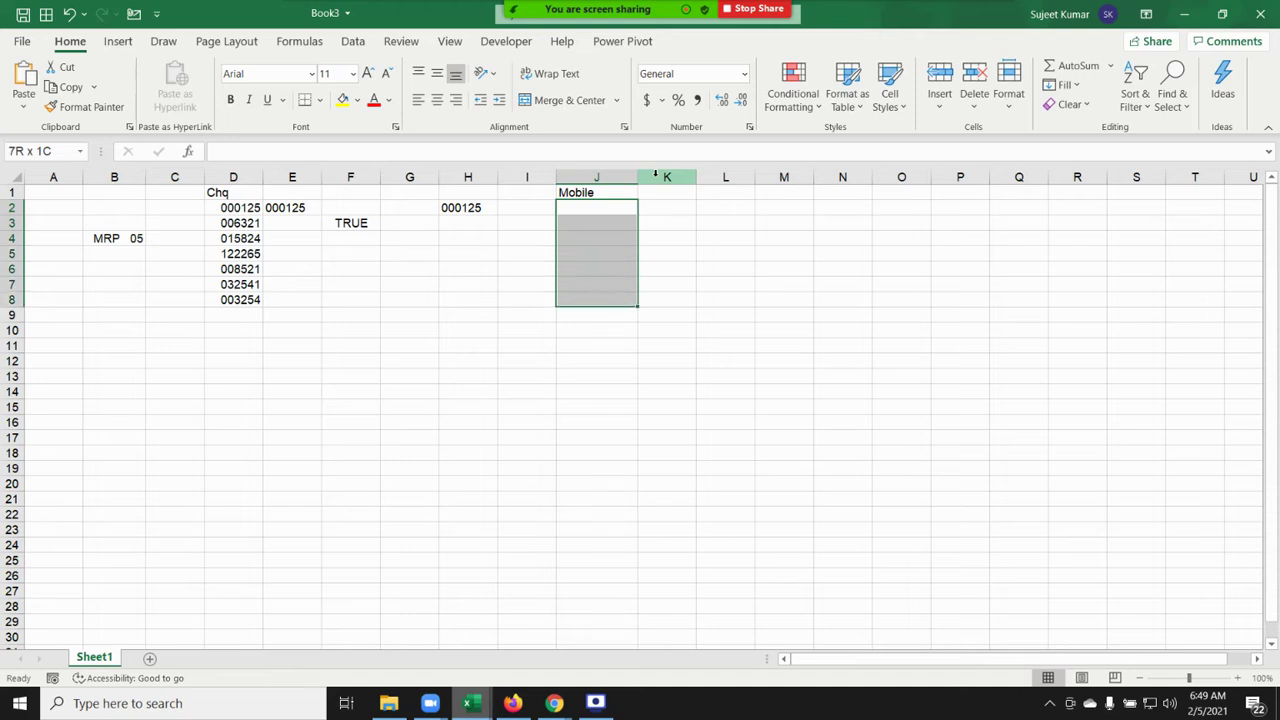
right_click(612, 343)
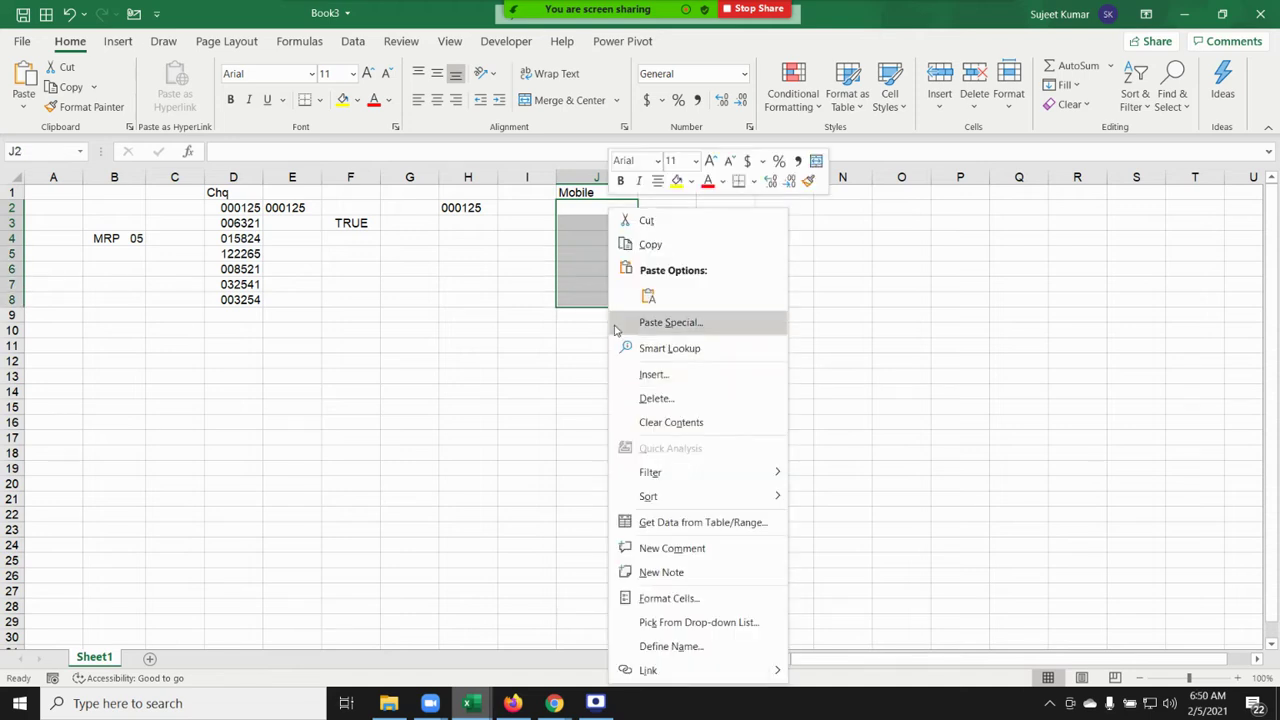
left_click(640, 599)
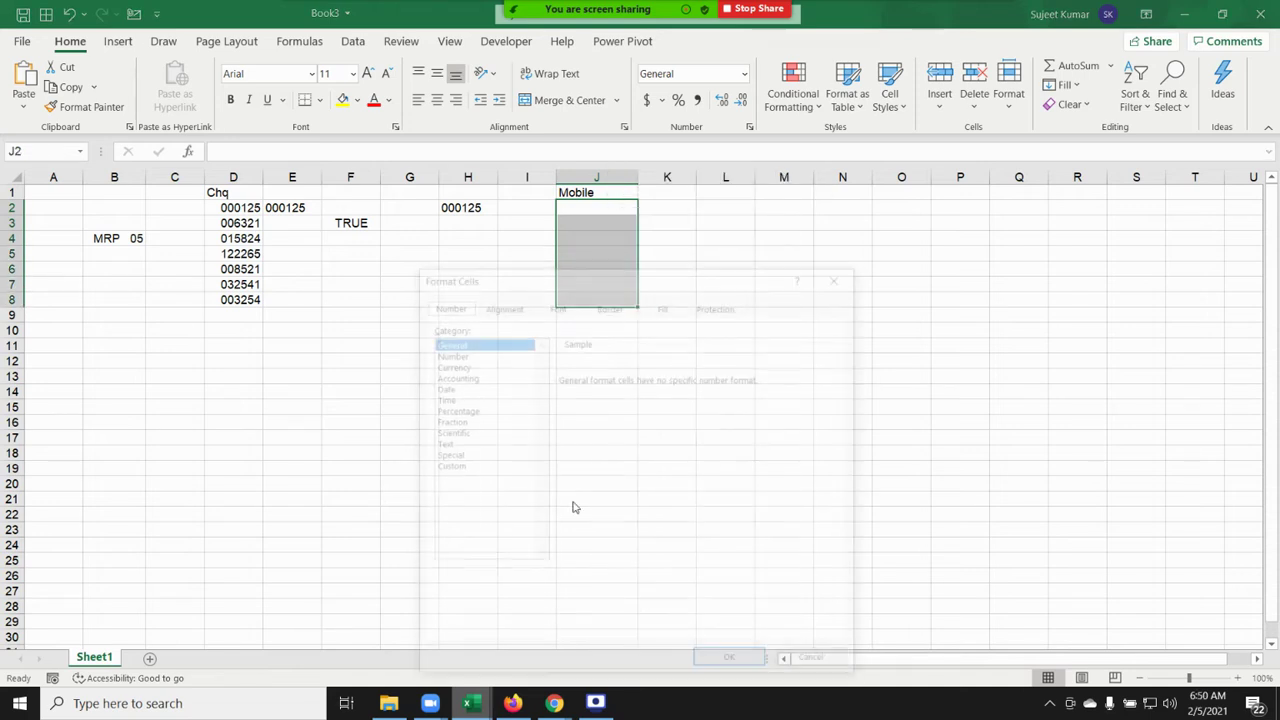
left_click(467, 466)
double_click(603, 395)
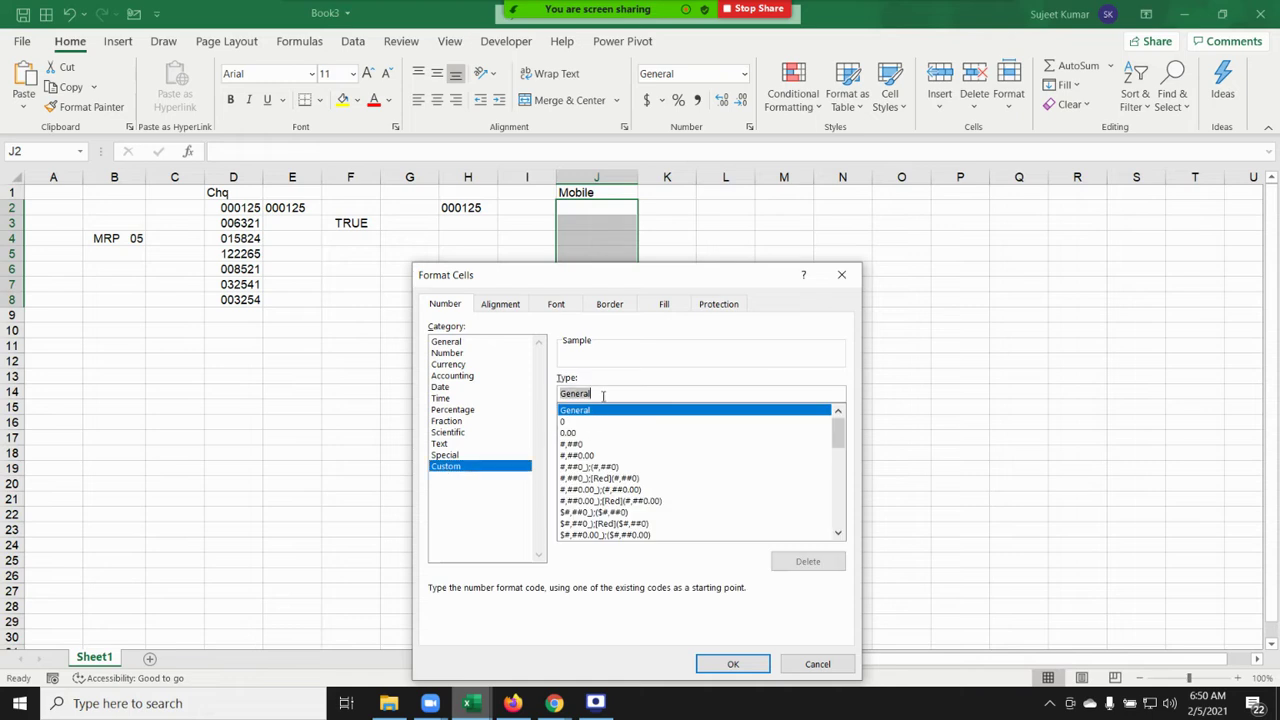
type("+91 ")
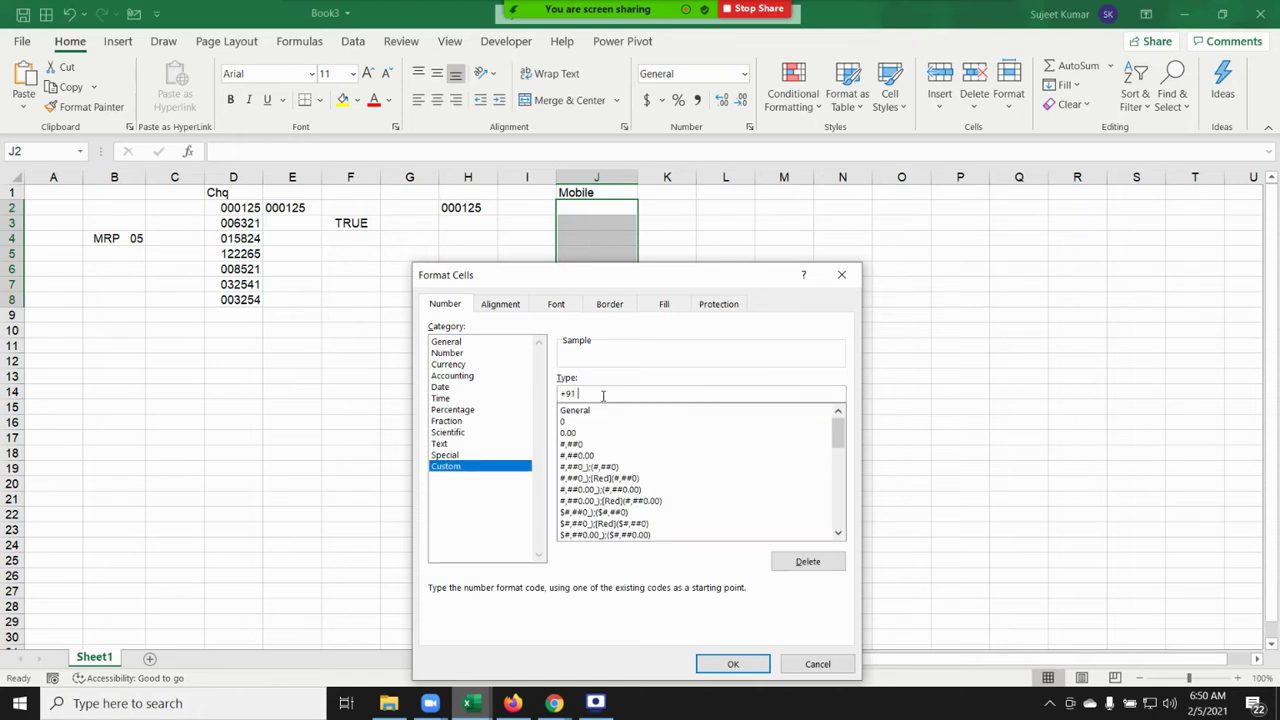
type("000")
type("00000")
type("00")
Apply the +91 mobile format and enter a ten-digit mobile number in J2
key("Return")
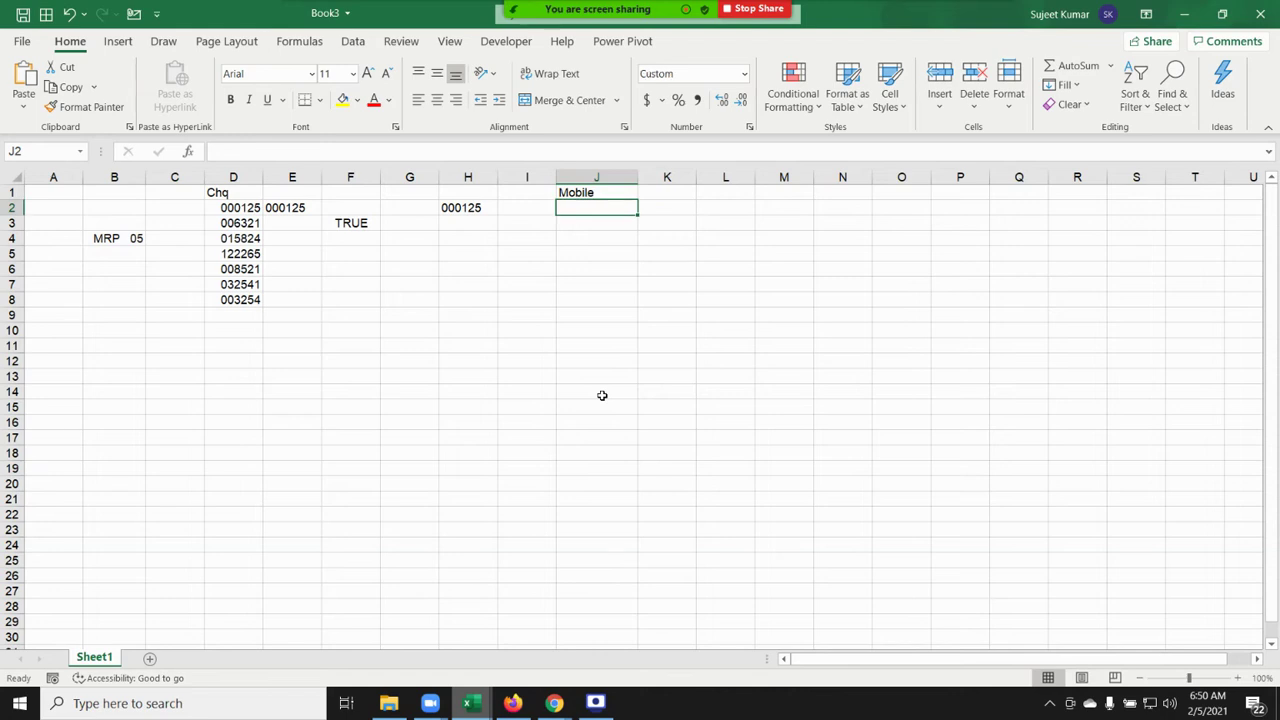
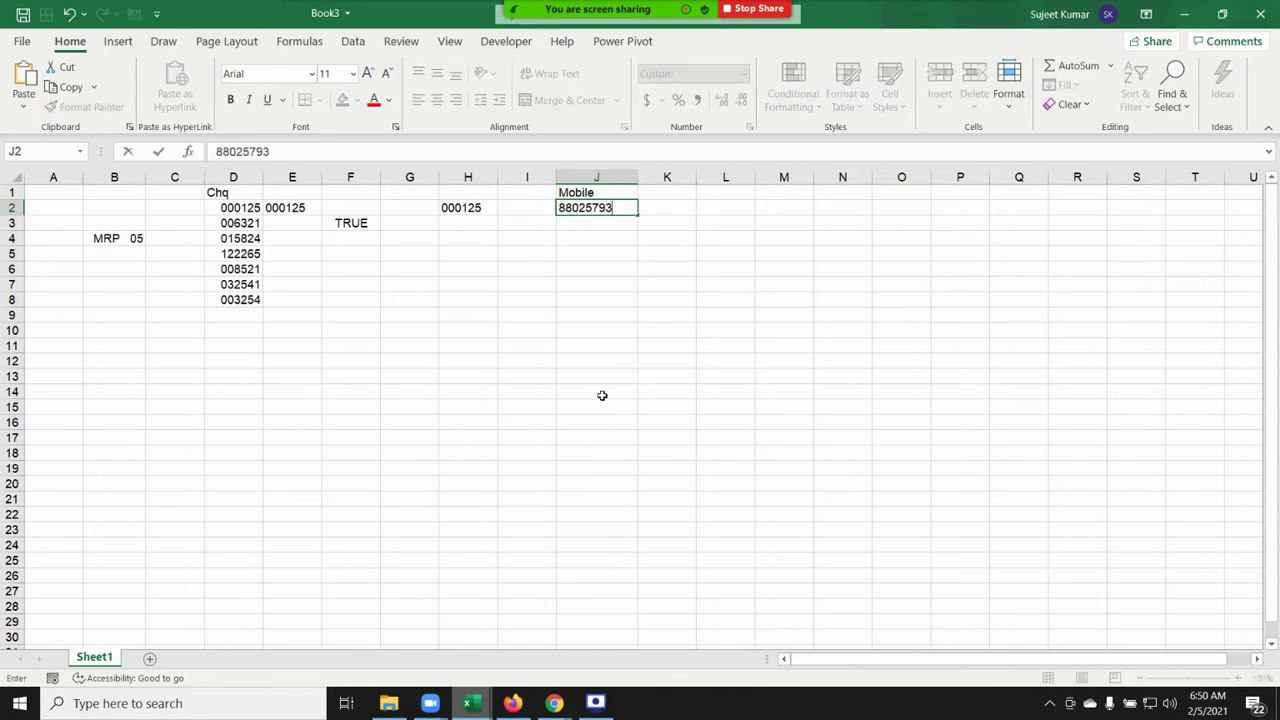
key("Return")
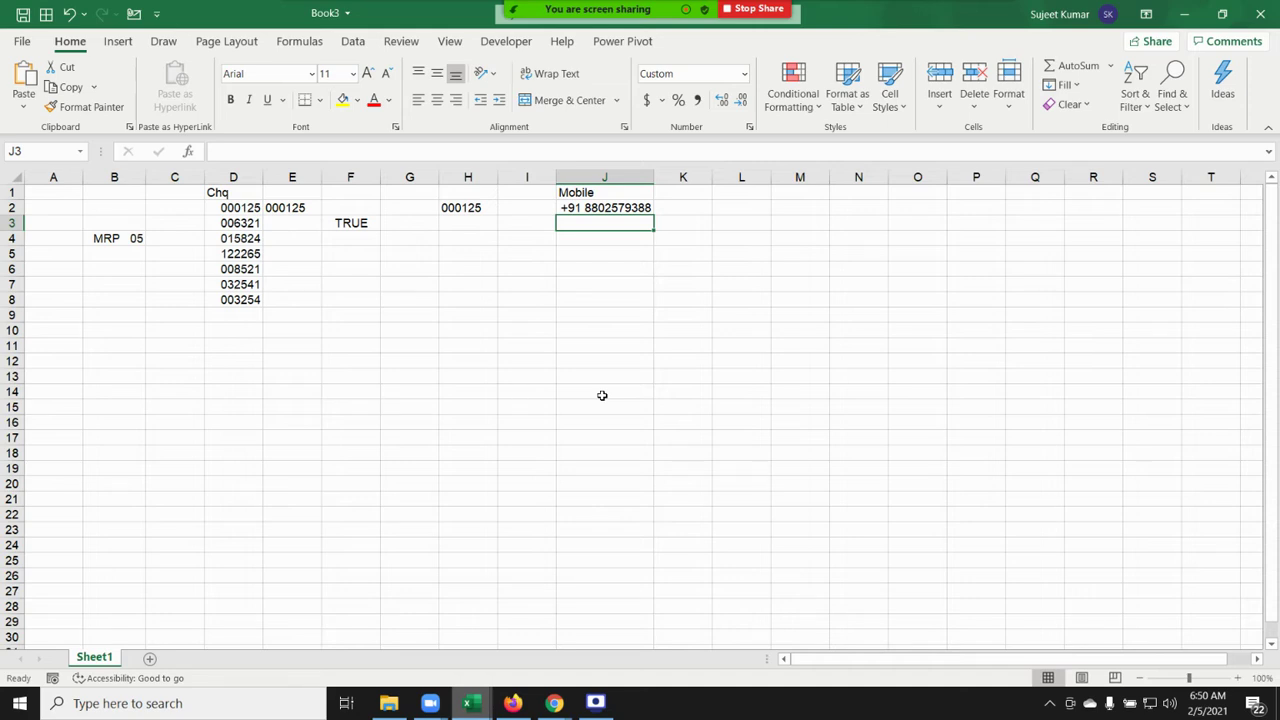
Enter 8545 in J3, then select the Mobile cells from J2 downward
type("8545")
key("Return")
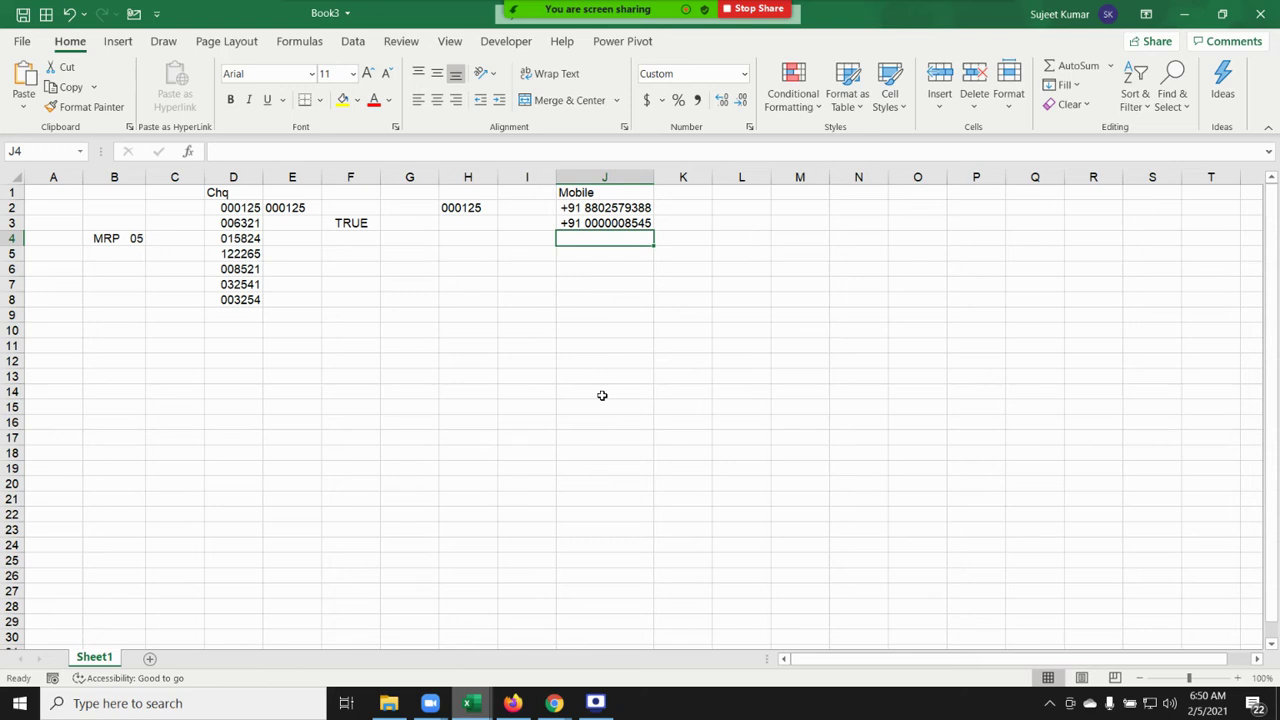
key("Up")
key("Up")
key("shift+Down")
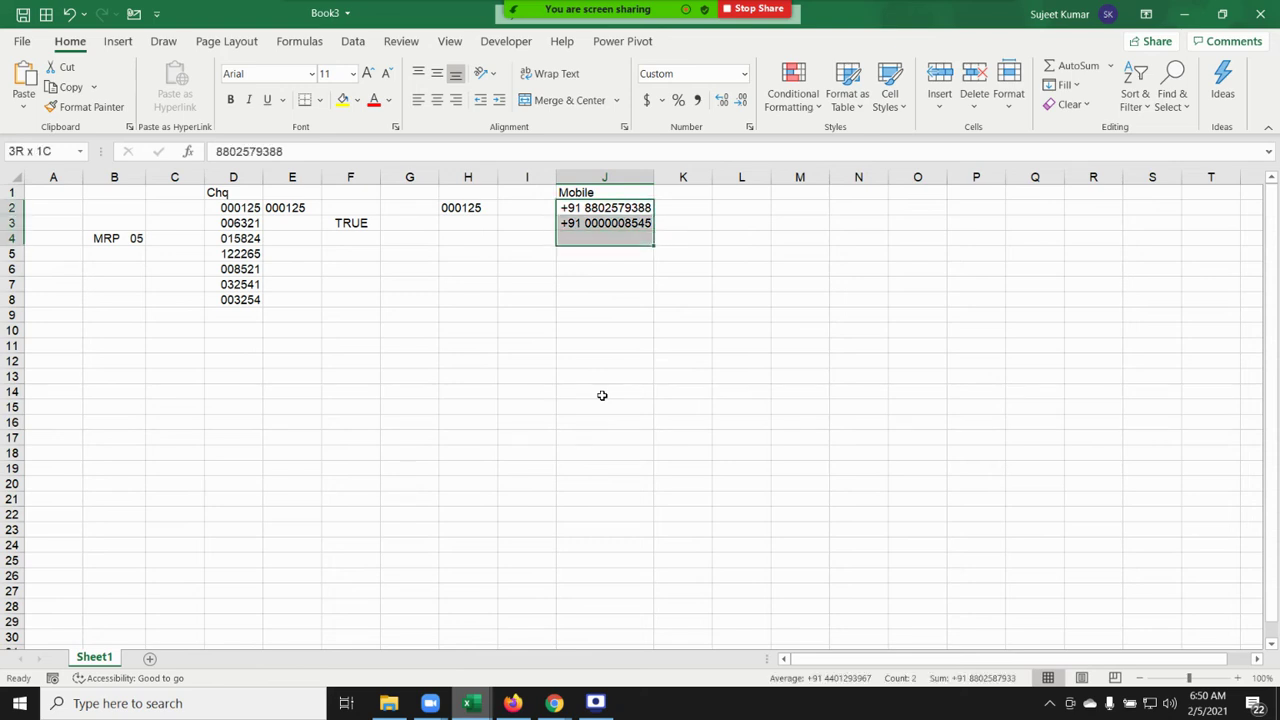
key("shift+Down")
key("shift+Down")
key("shift+Down")
key("shift+Down")
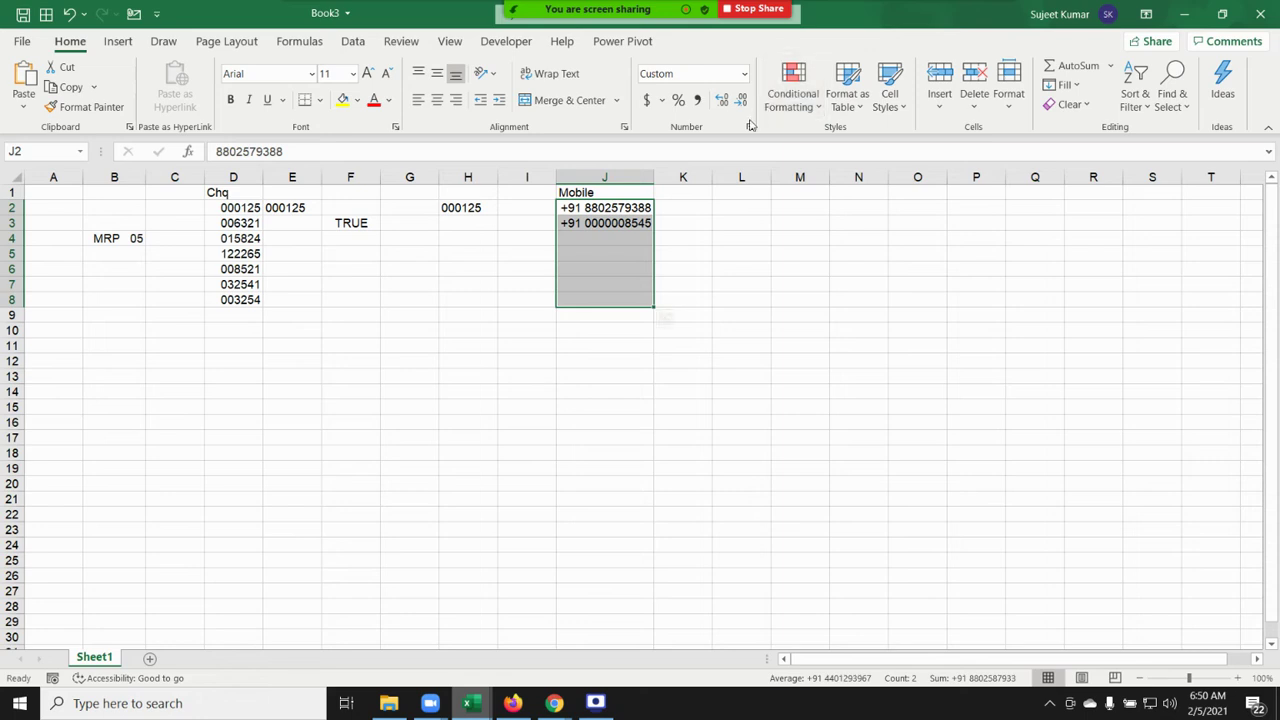
left_click(749, 126)
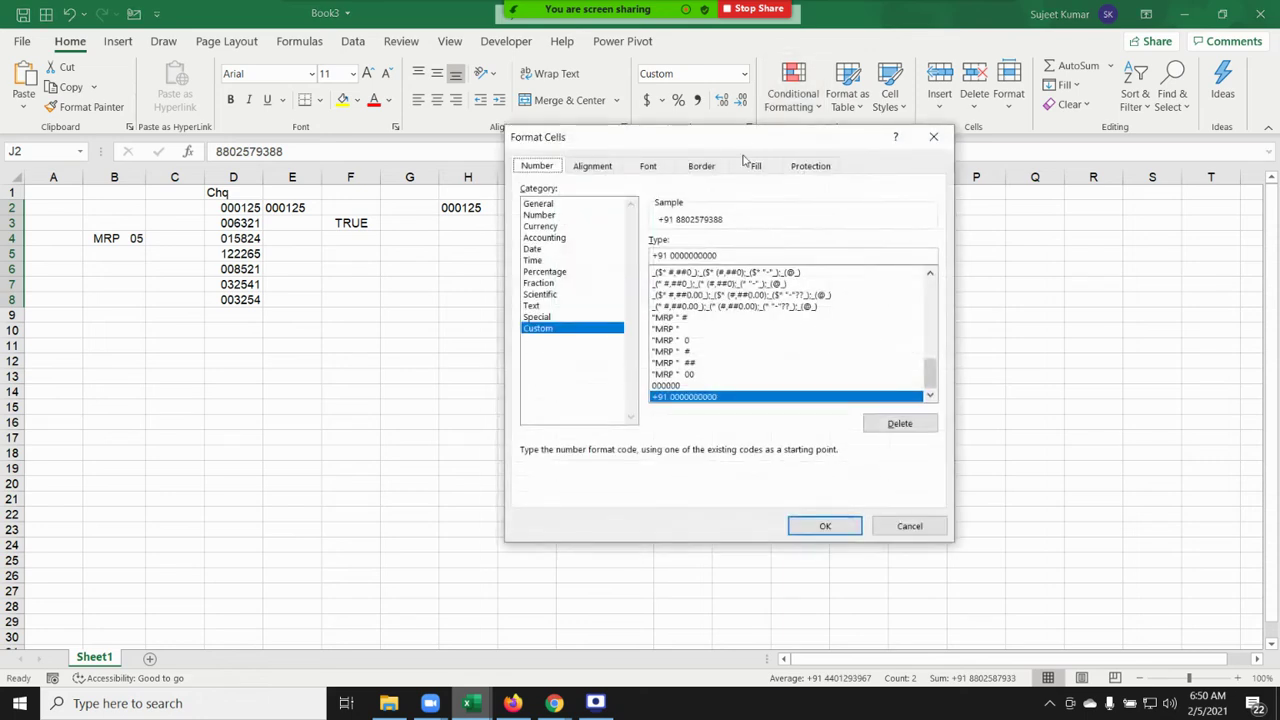
left_click_drag(670, 256, 737, 257)
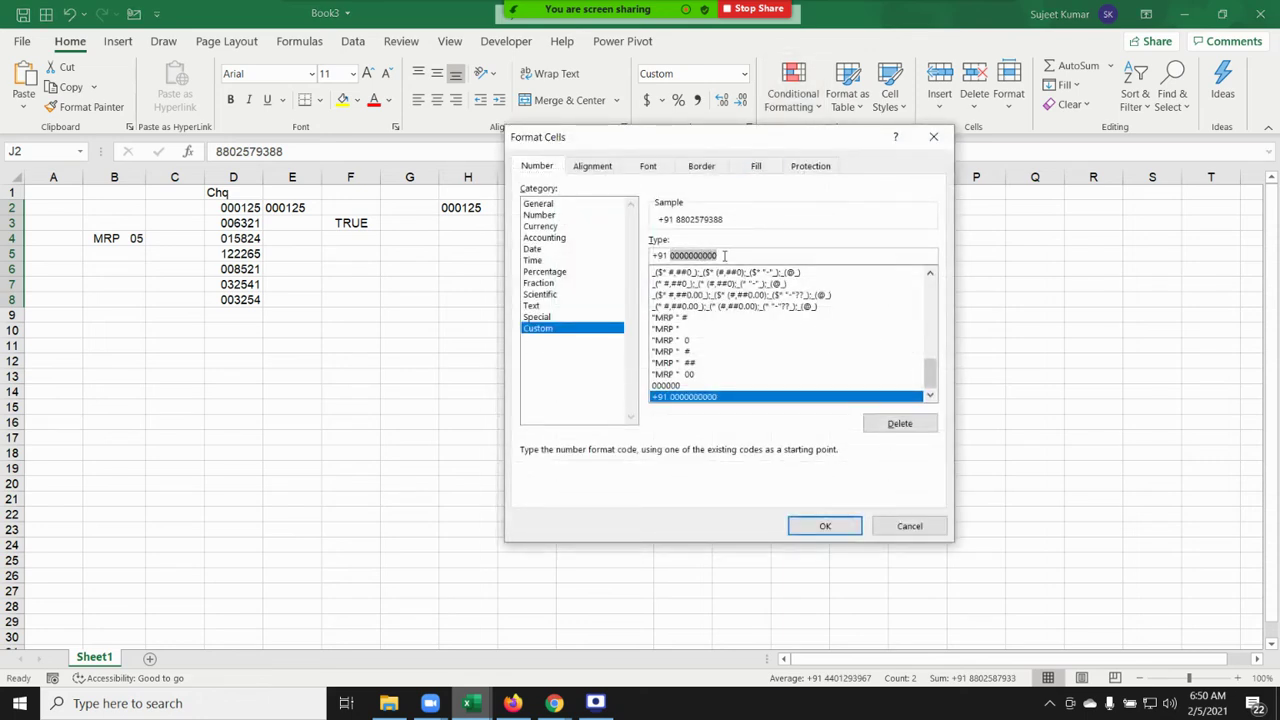
type("#")
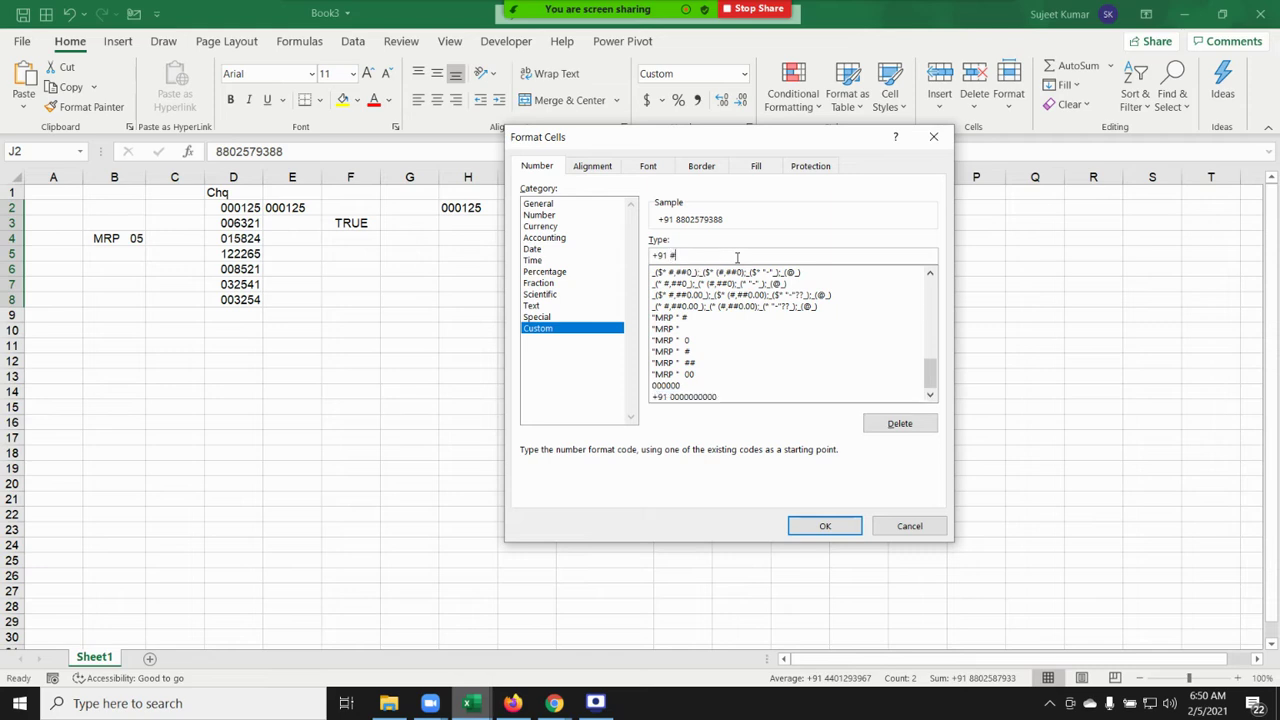
type("##")
type("##")
type("#####")
key("Return")
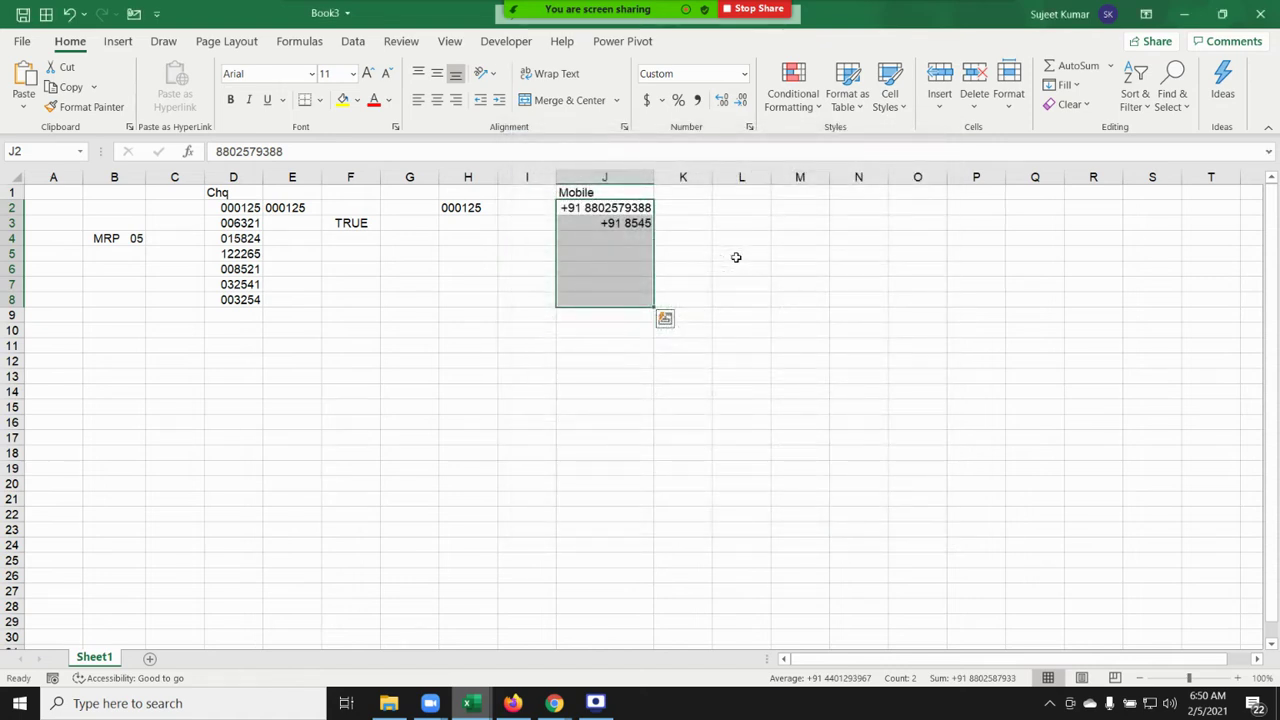
key("Up")
key("Right")
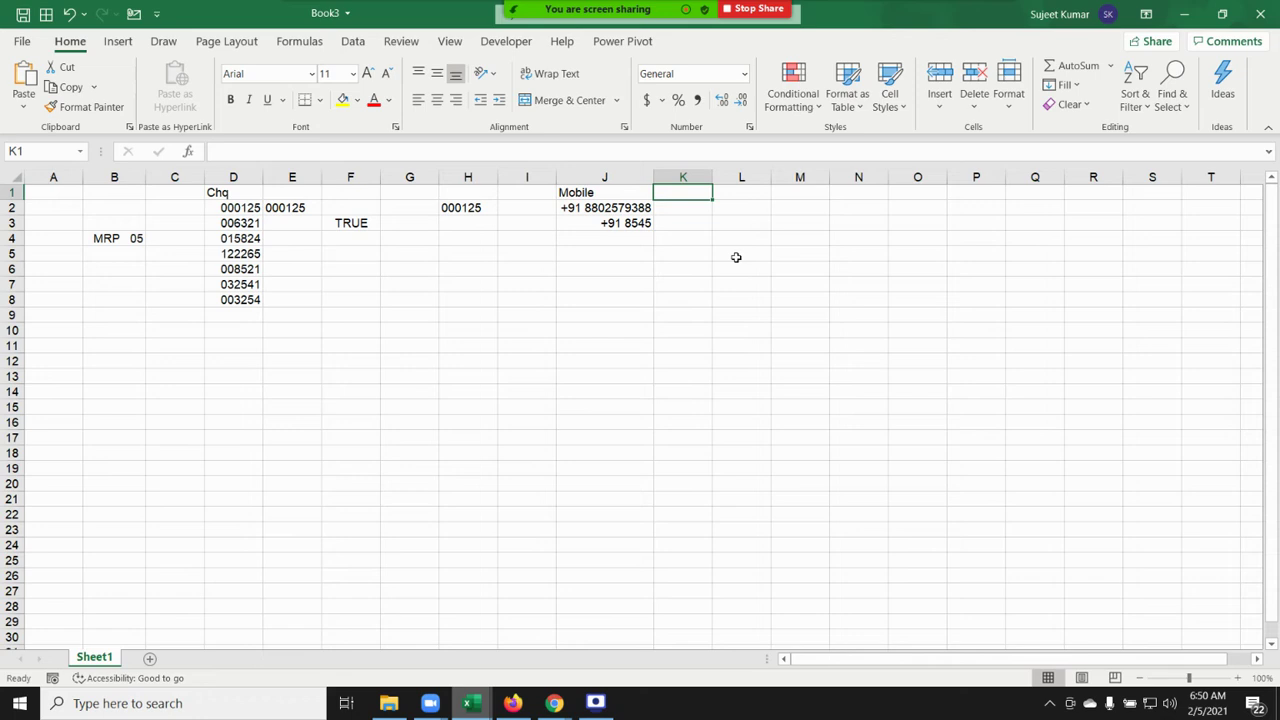
Head column K as ID and select the cells below K1
type("ID")
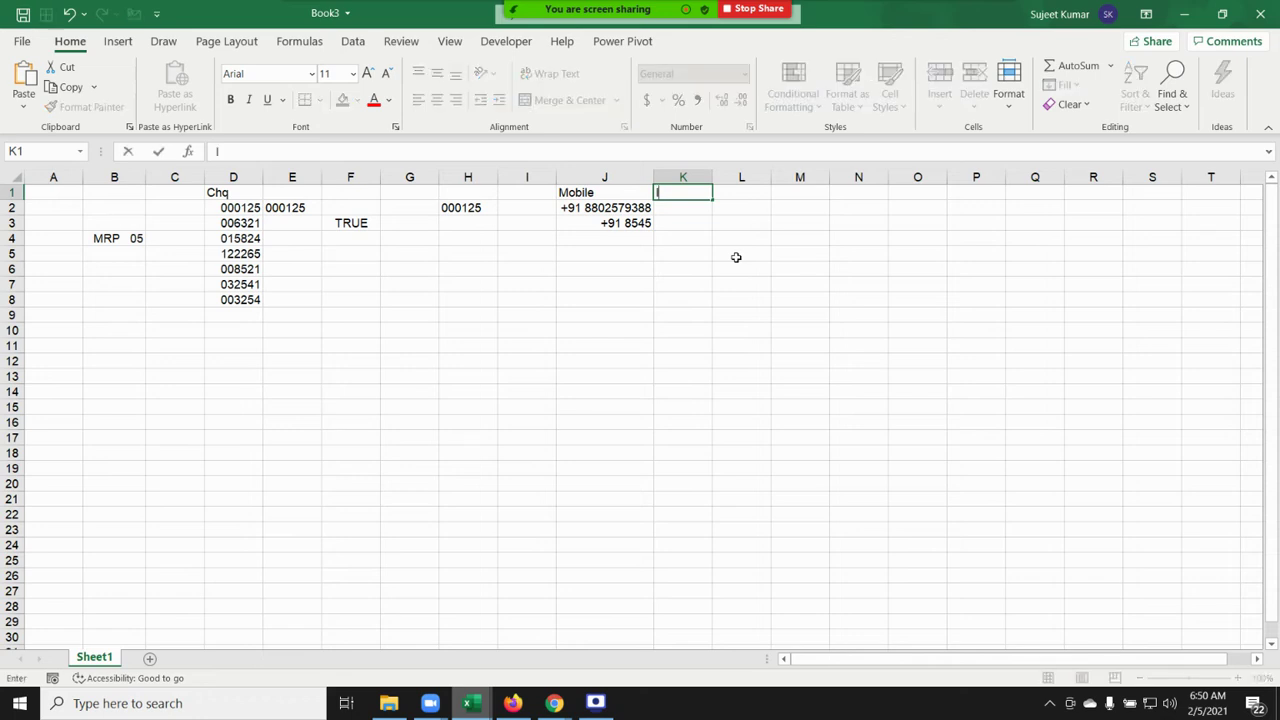
key("Return")
key("shift+Down")
key("shift+Down")
key("shift+Down")
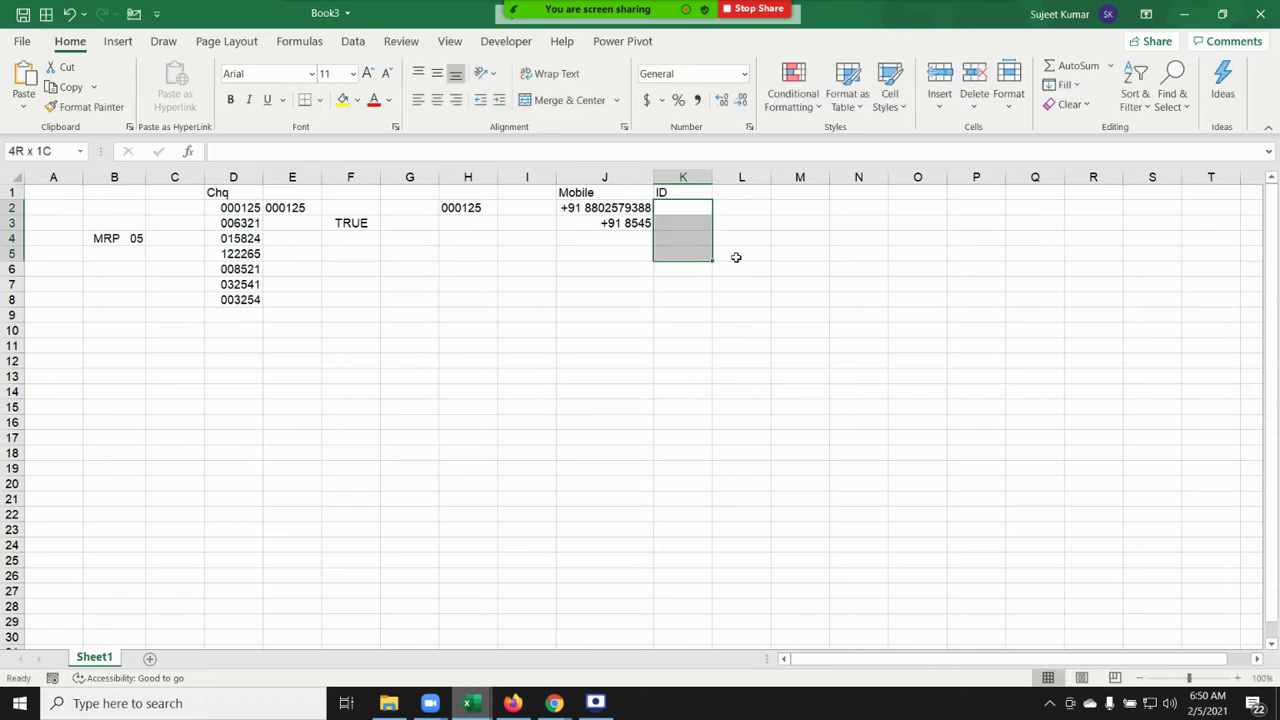
key("shift+Down")
Give the ID cells the custom format ###-###-#### and enter the nine-digit ID number in K2
left_click(749, 127)
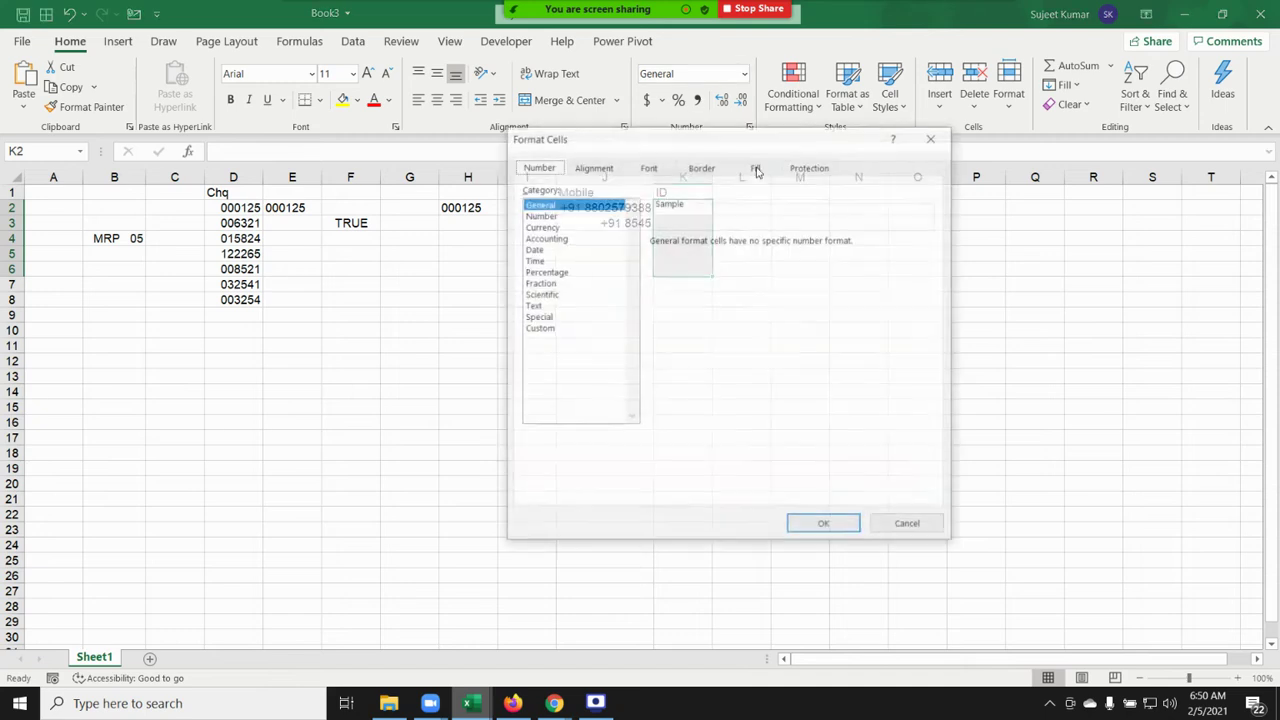
left_click(560, 328)
double_click(664, 257)
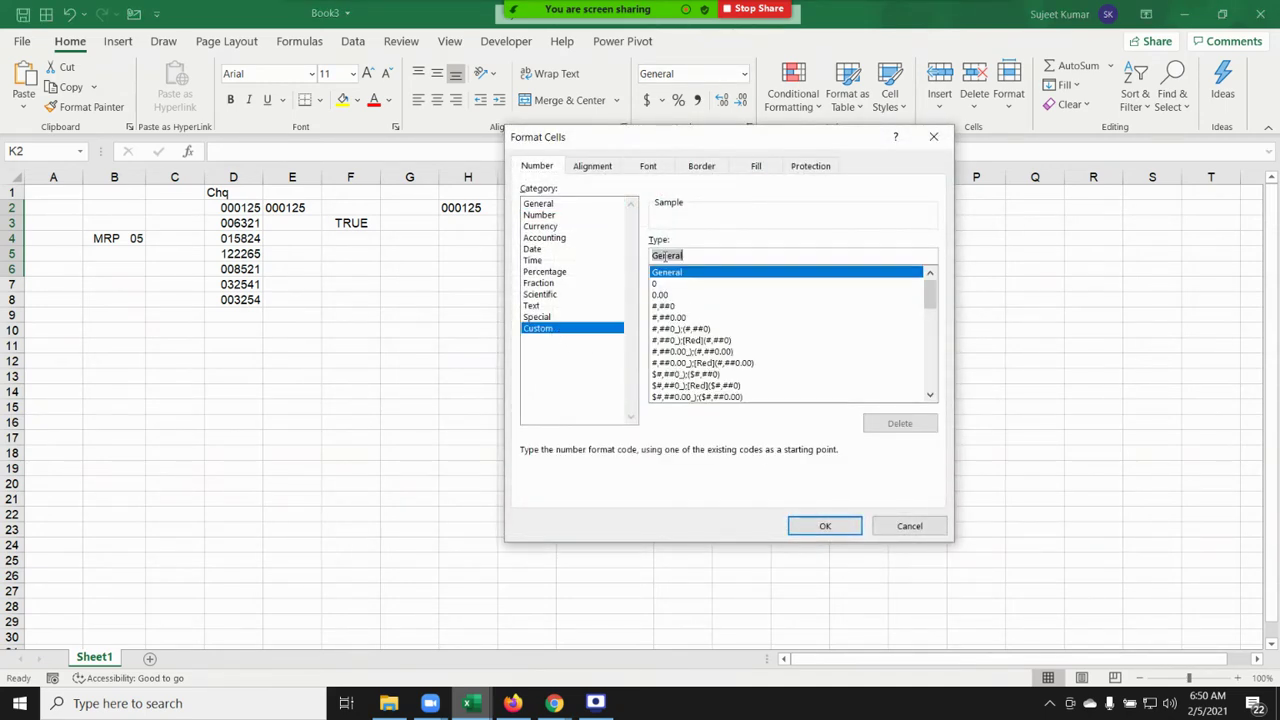
type("###")
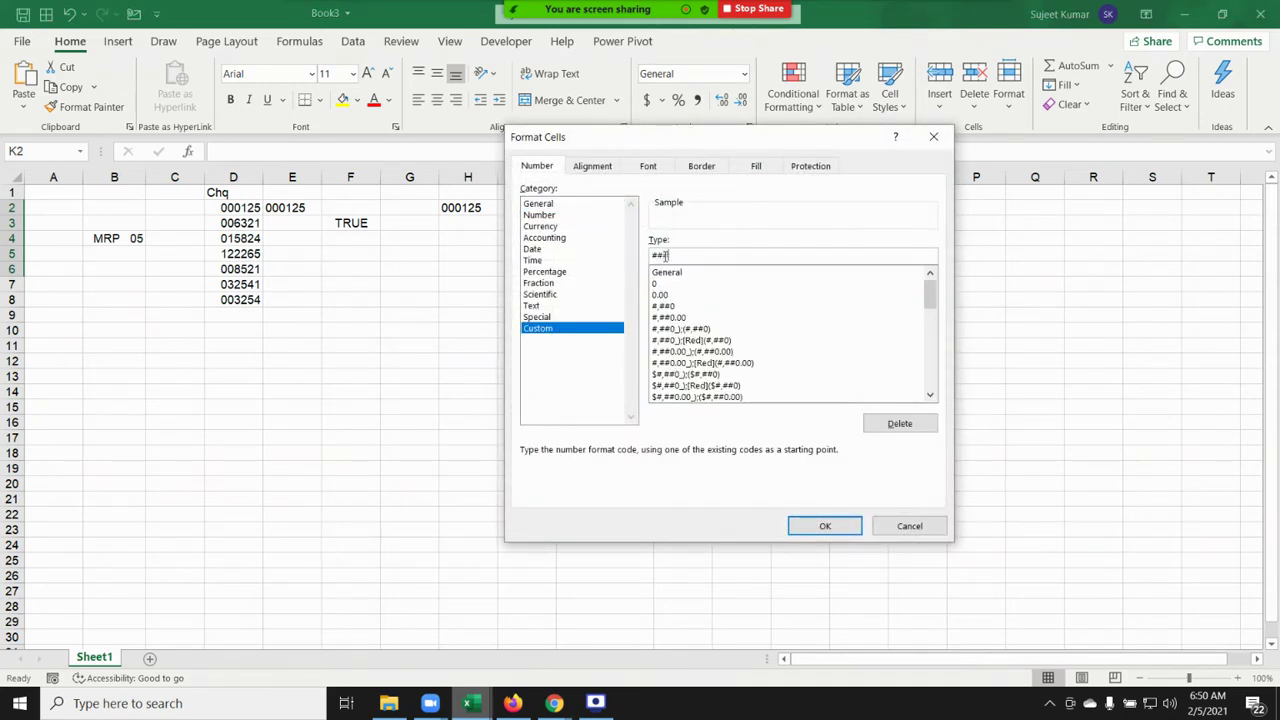
type("-###")
type("-####")
key("Return")
type("12")
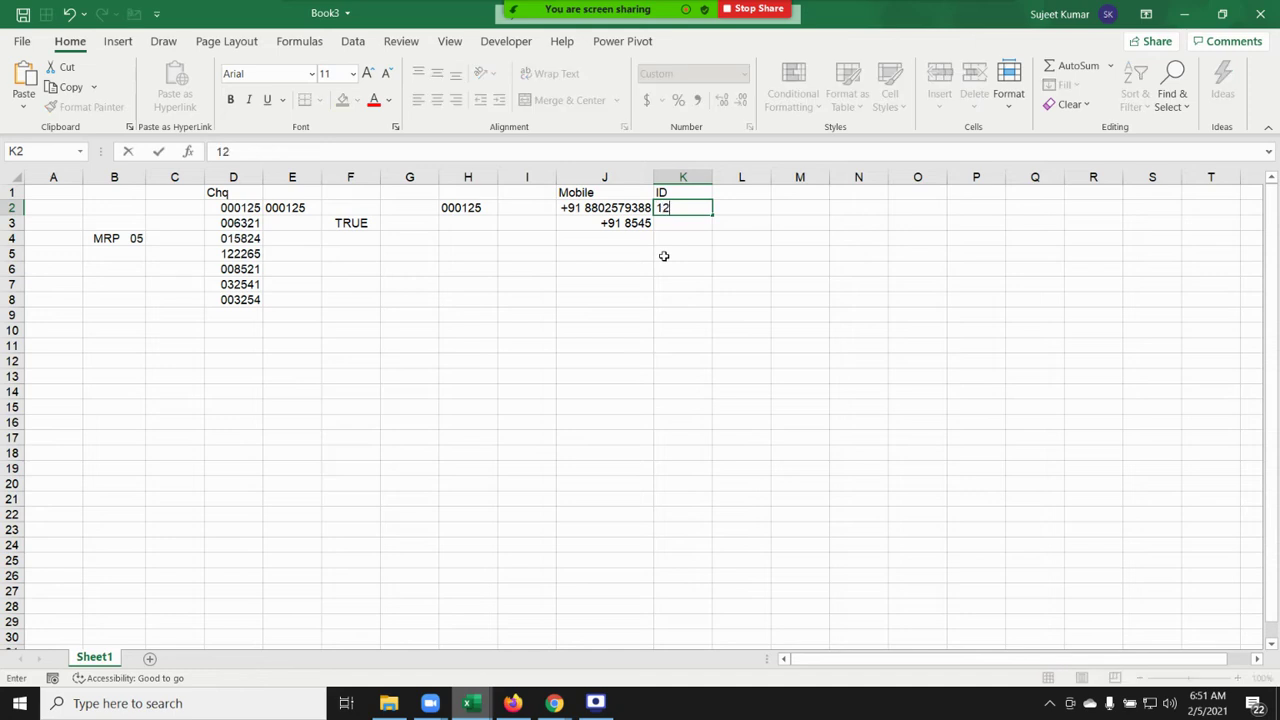
type("36547")
type("89")
key("Return")
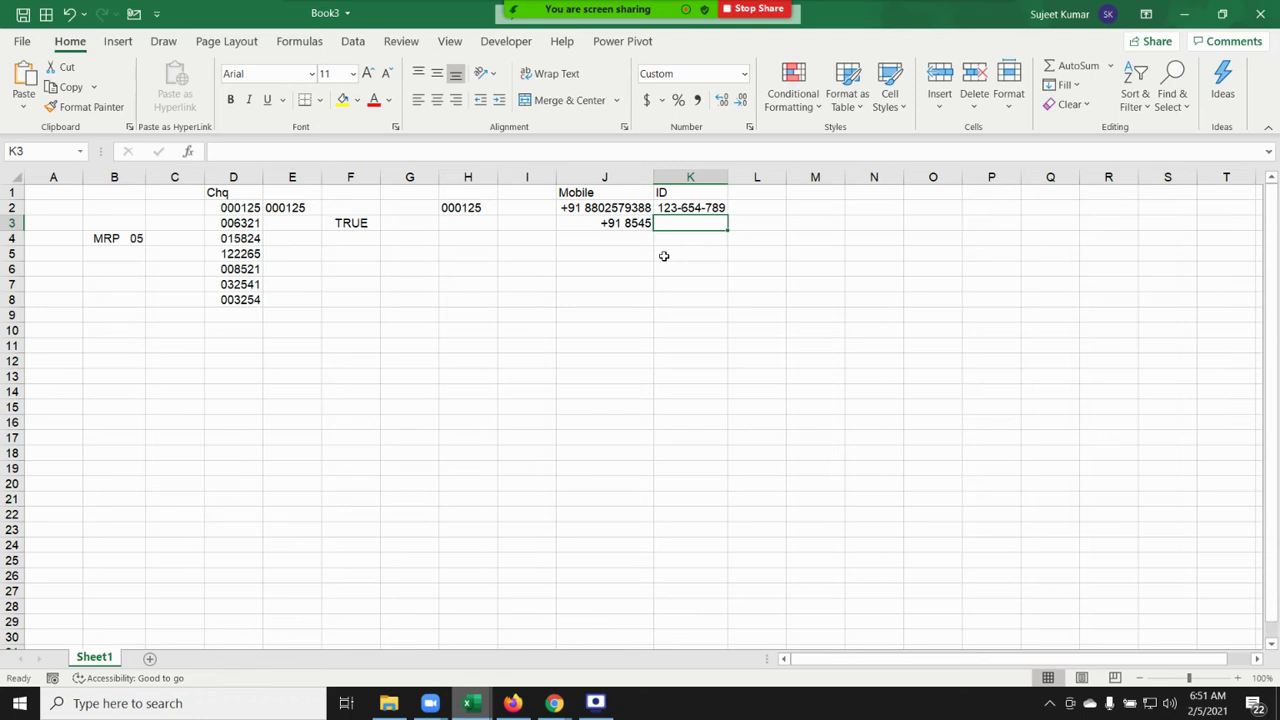
key("Up")
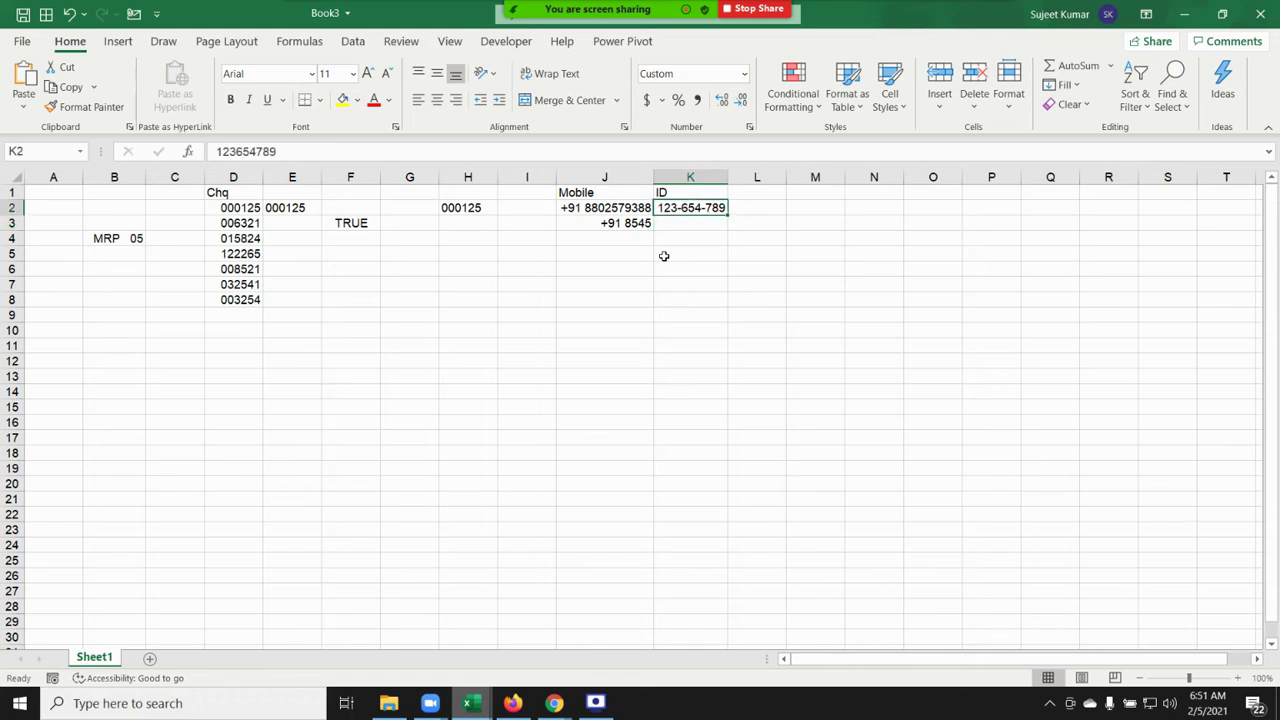
key("Right")
key("Right")
key("Up")
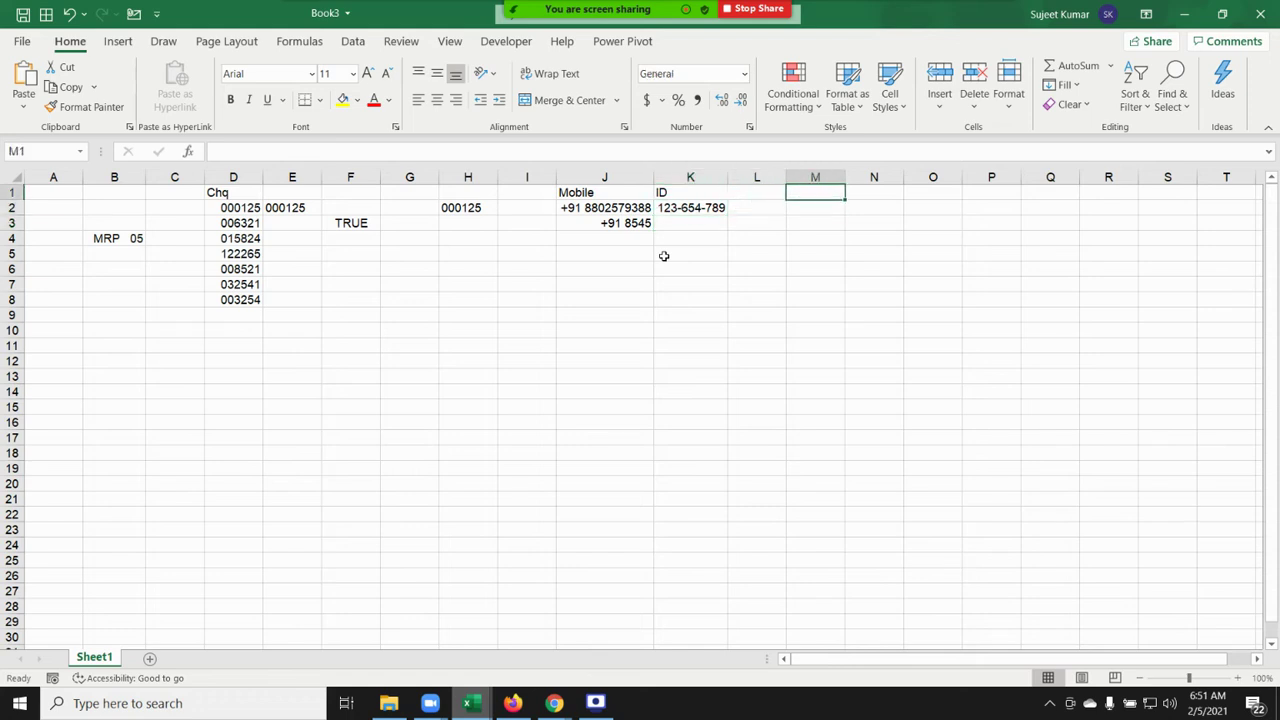
Head column M as 'C C' and type a masked card number as text in M2
type("C C")
key("Return")
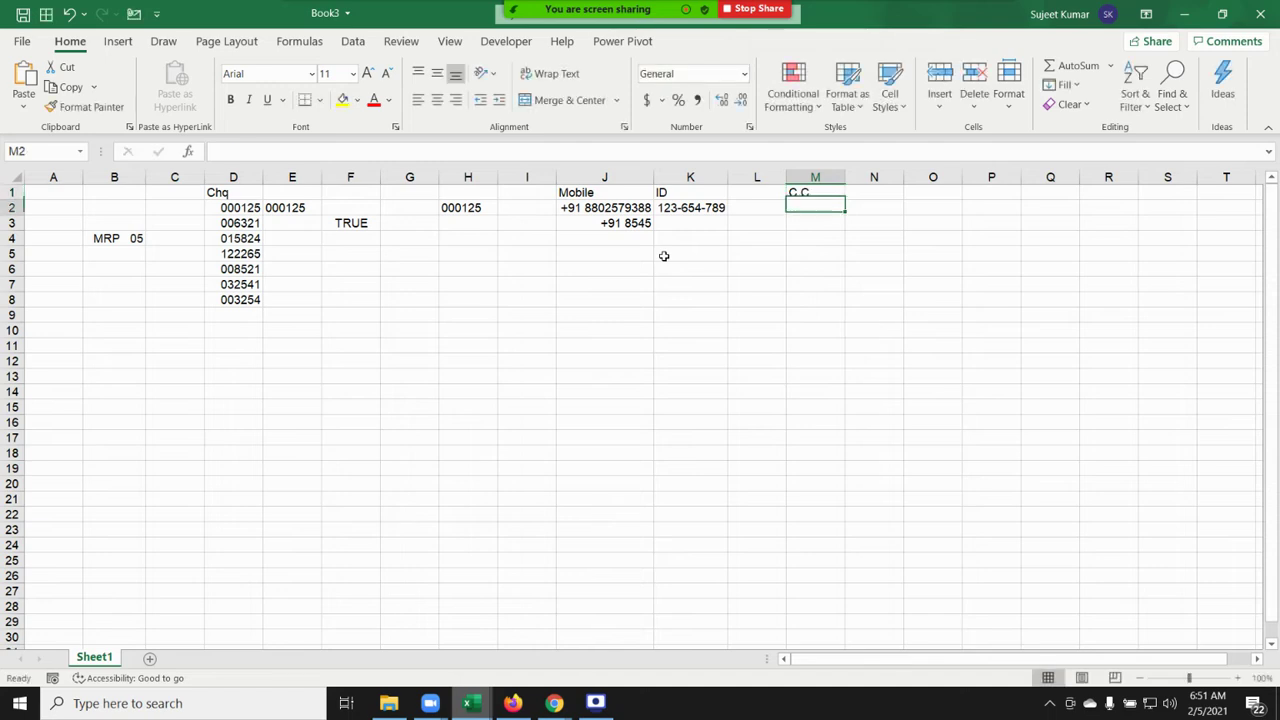
type("13")
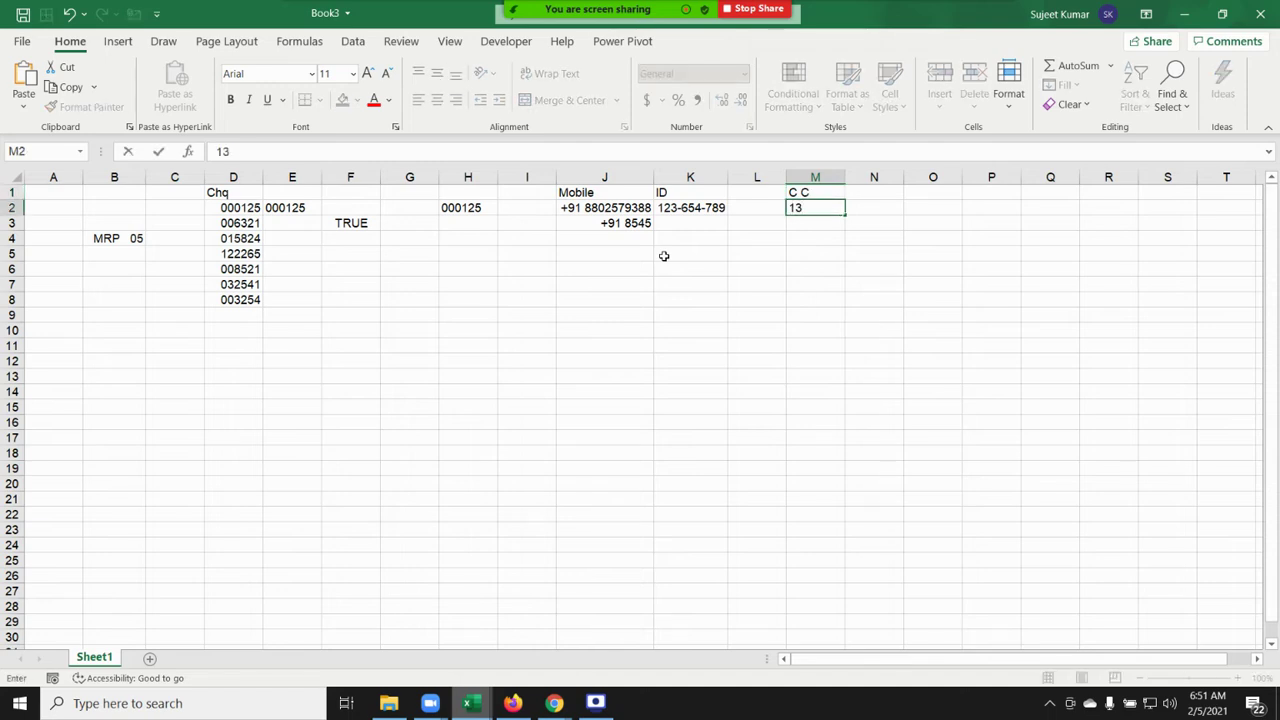
type("6")
key("Escape")
type("4")
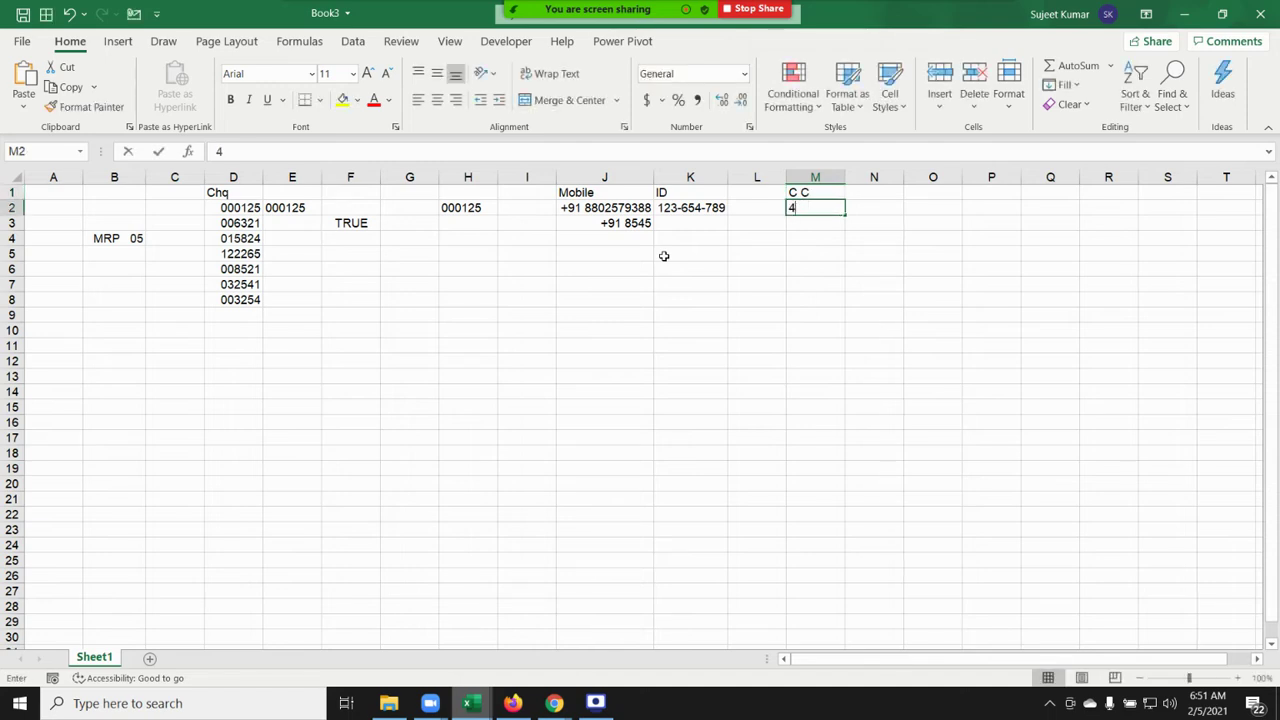
type("521 X")
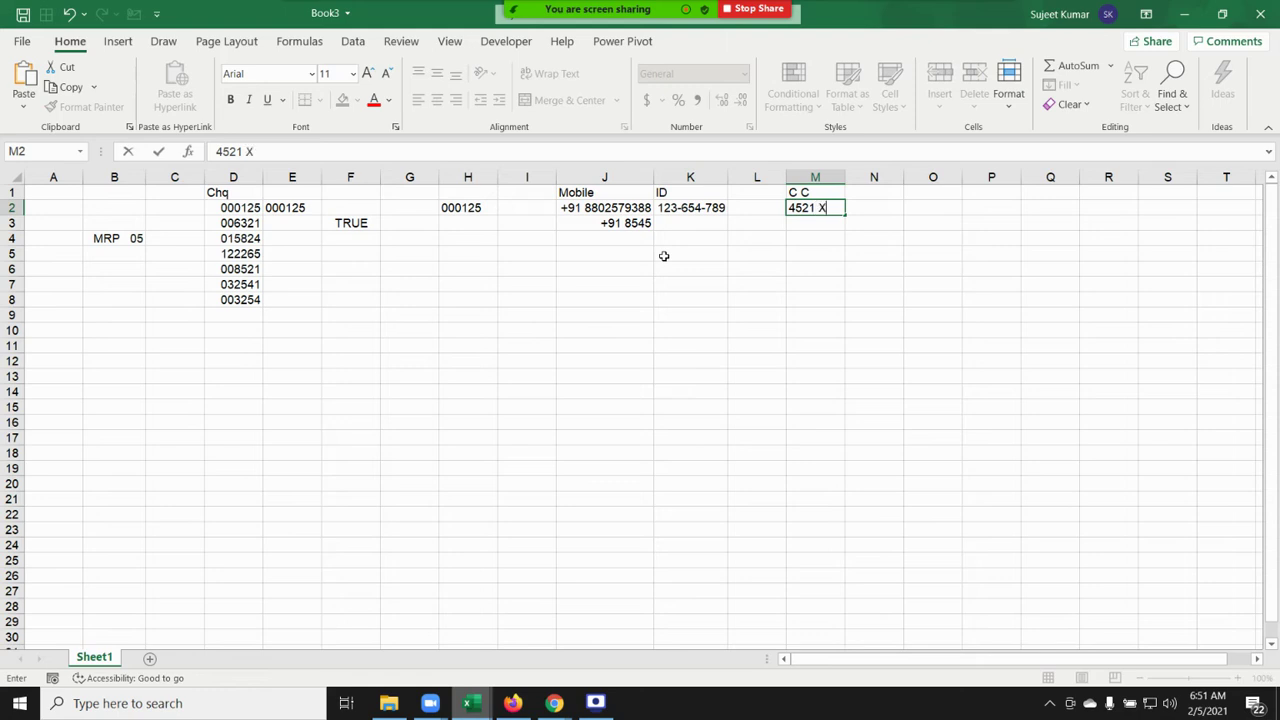
type("XXX X")
type("XXX")
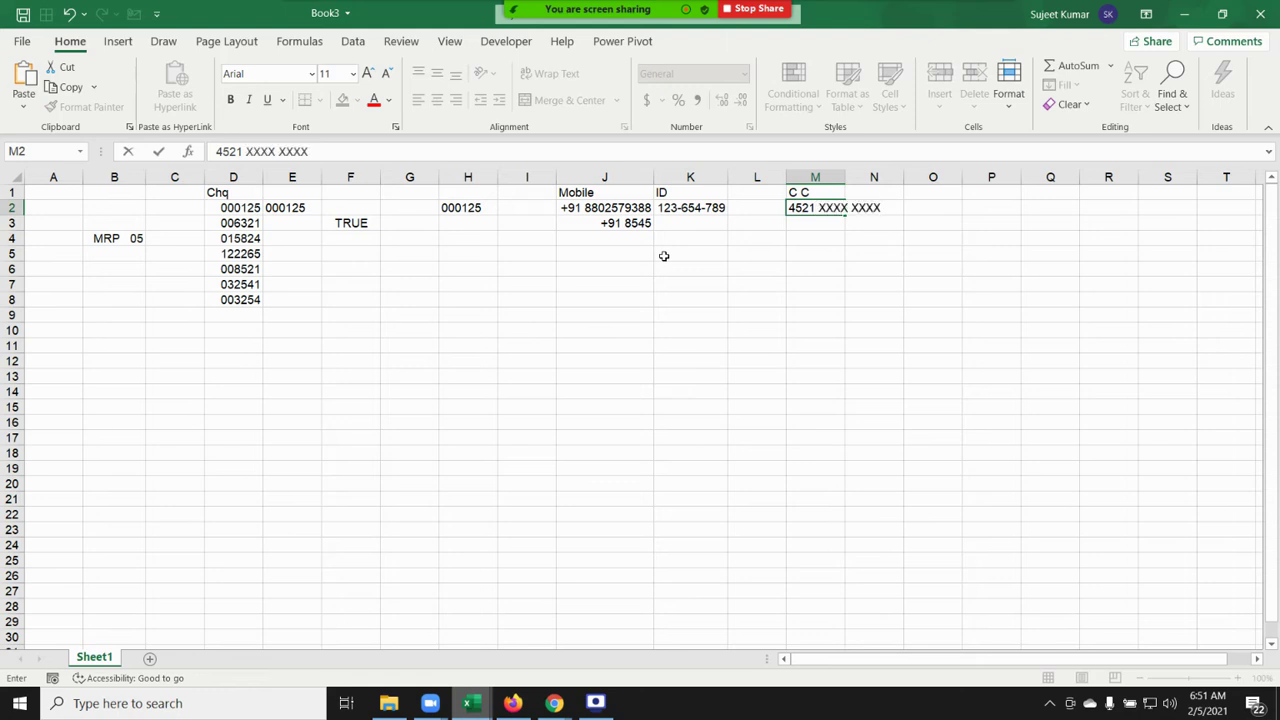
type(" 8521")
key("Return")
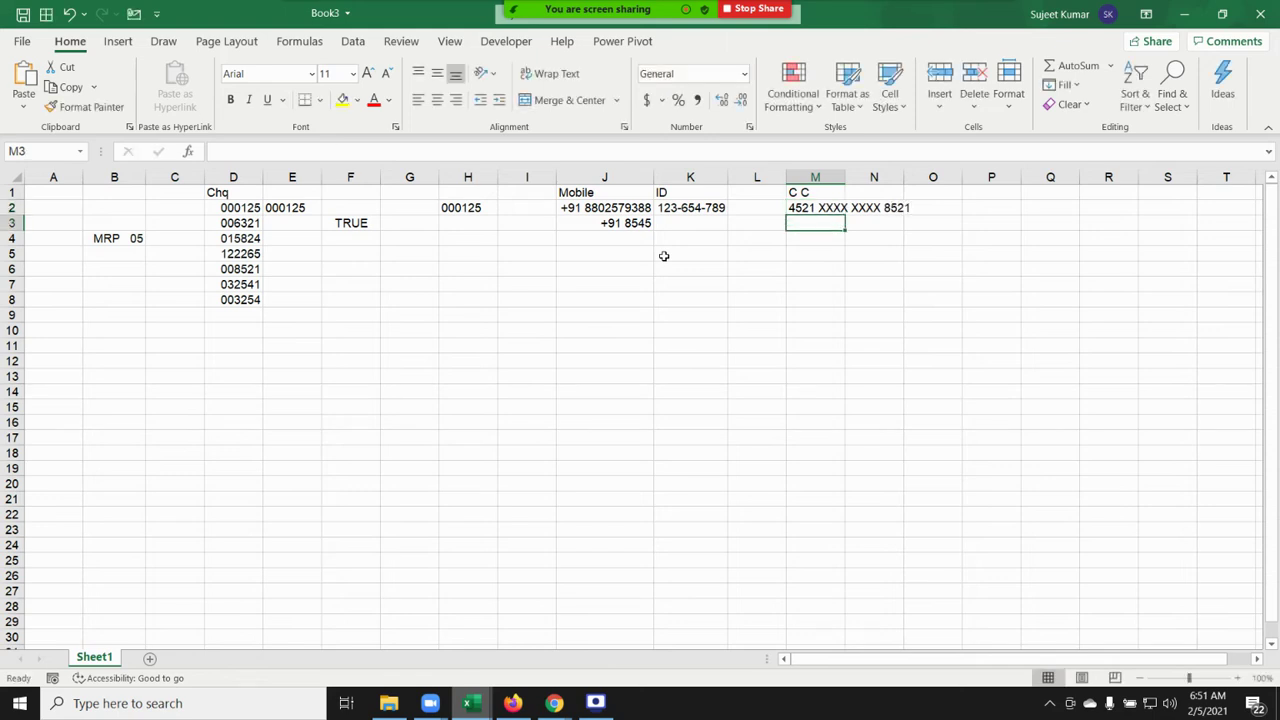
Enter the card's plain eight digits, unformatted, in M3
type("4521")
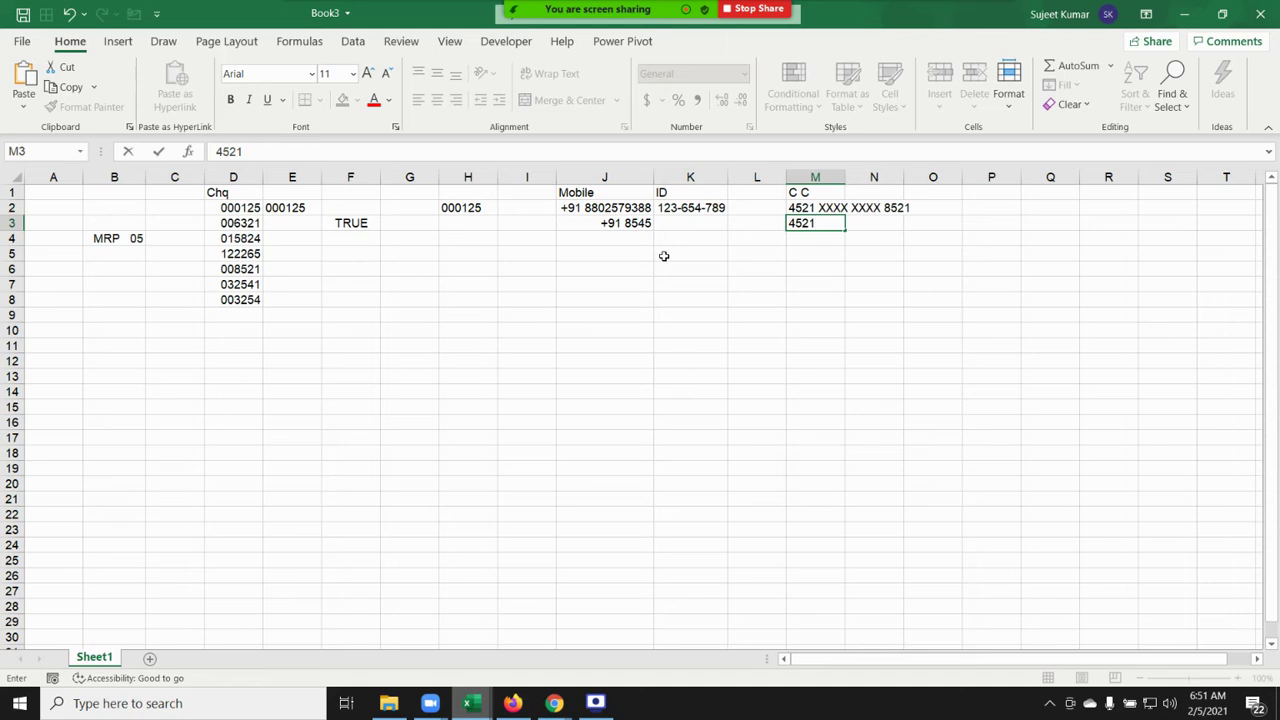
type("8521")
key("Return")
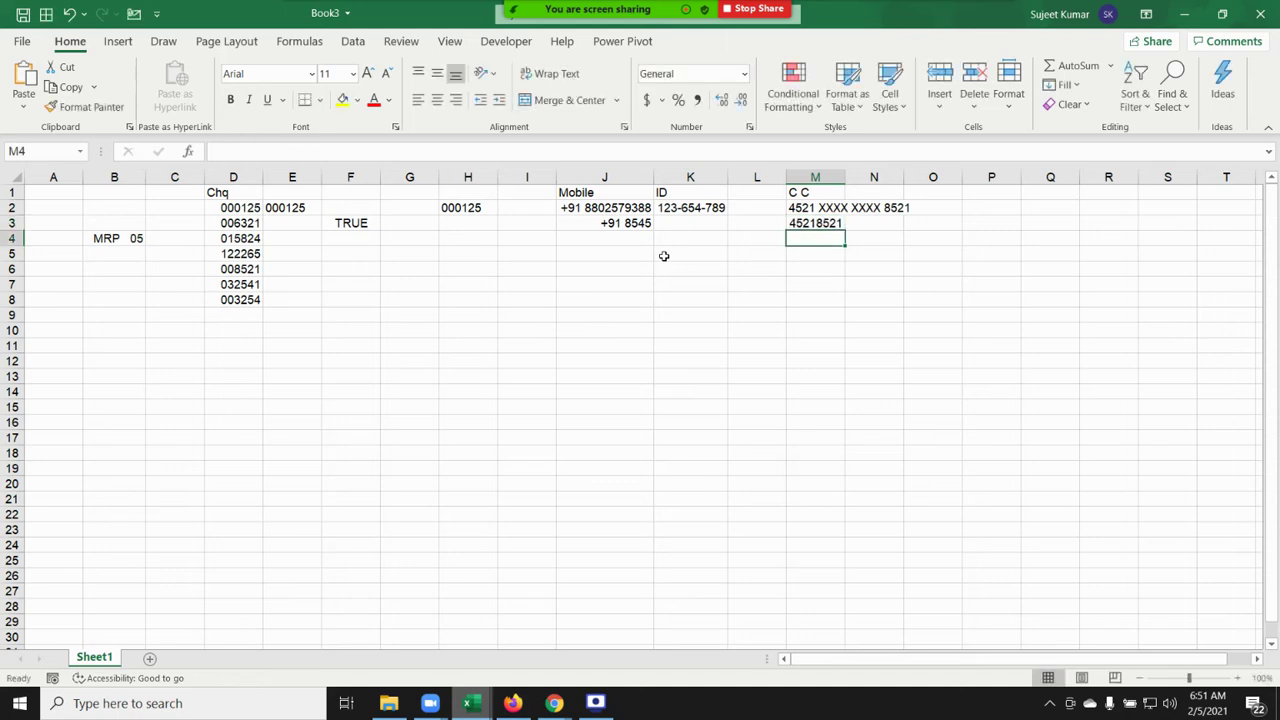
key("Up")
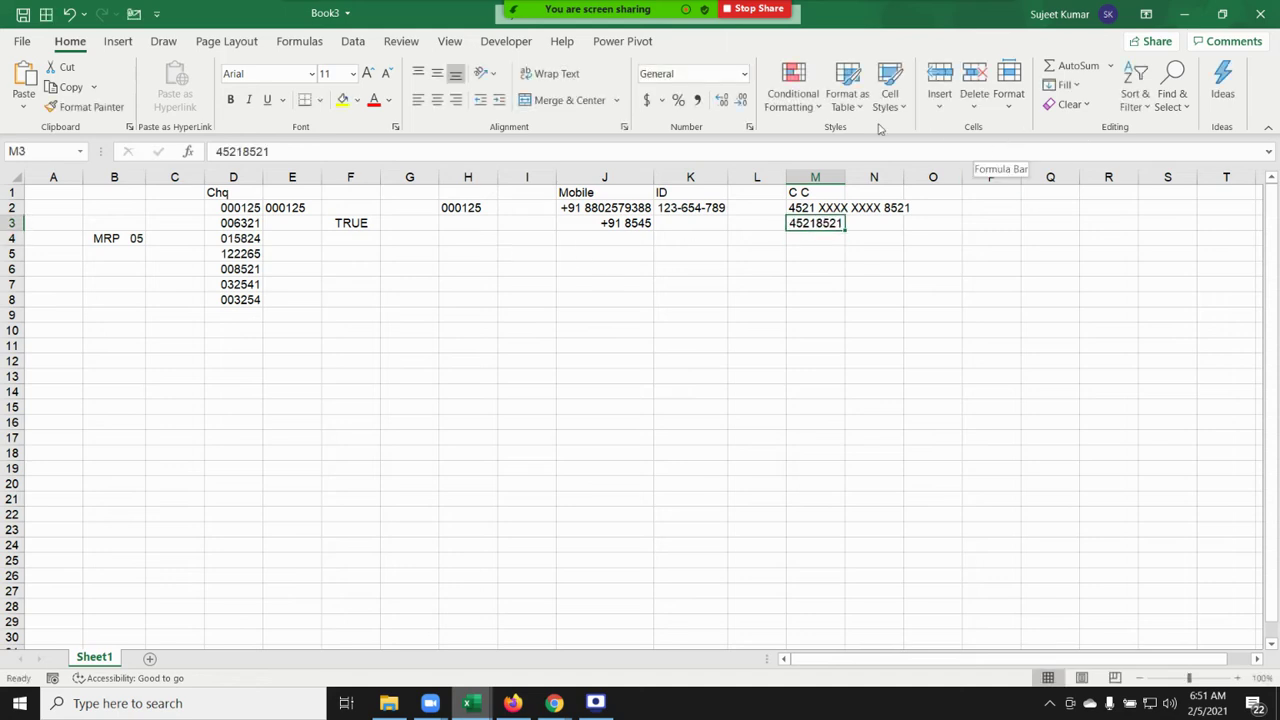
Format M3 with the custom code #### "XXXX XXXX " #### so its digits display masked
left_click(748, 128)
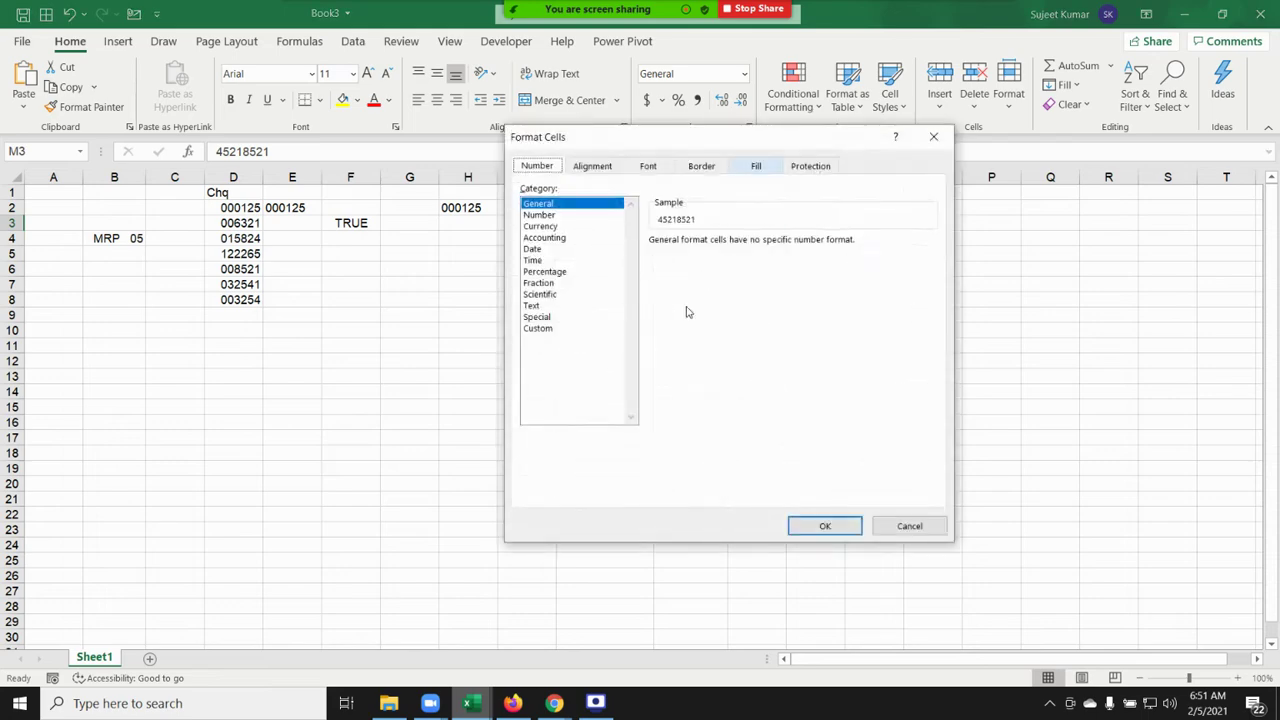
left_click(556, 329)
left_click_drag(711, 145, 464, 239)
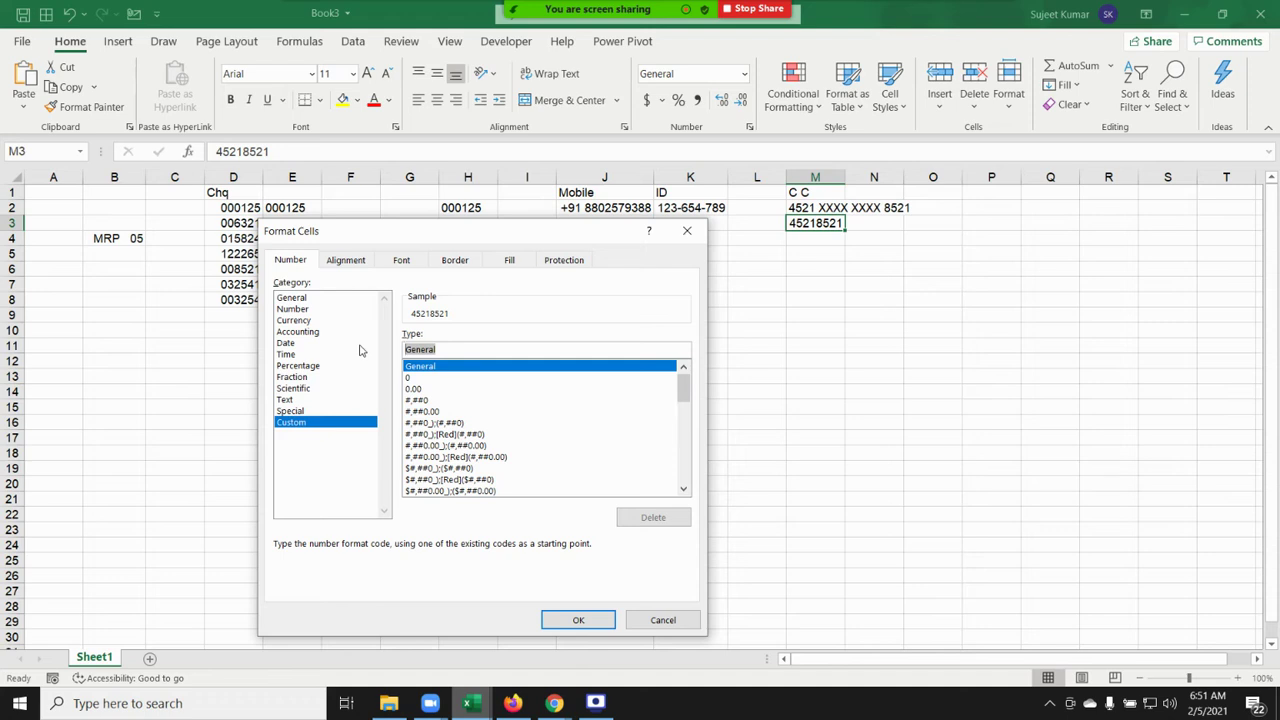
type("###")
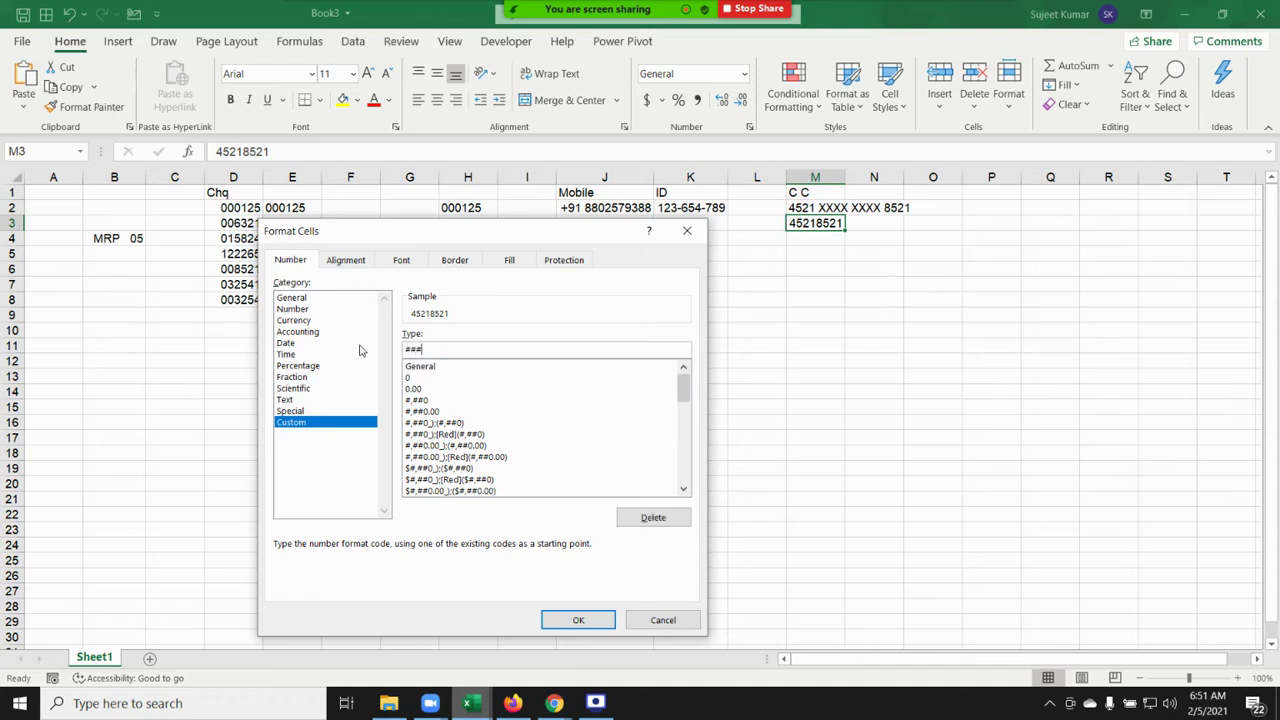
type("# ")
type("\"X")
type("XX")
type("X XX")
type("XX \"")
type(" 0")
key("BackSpace")
type("#")
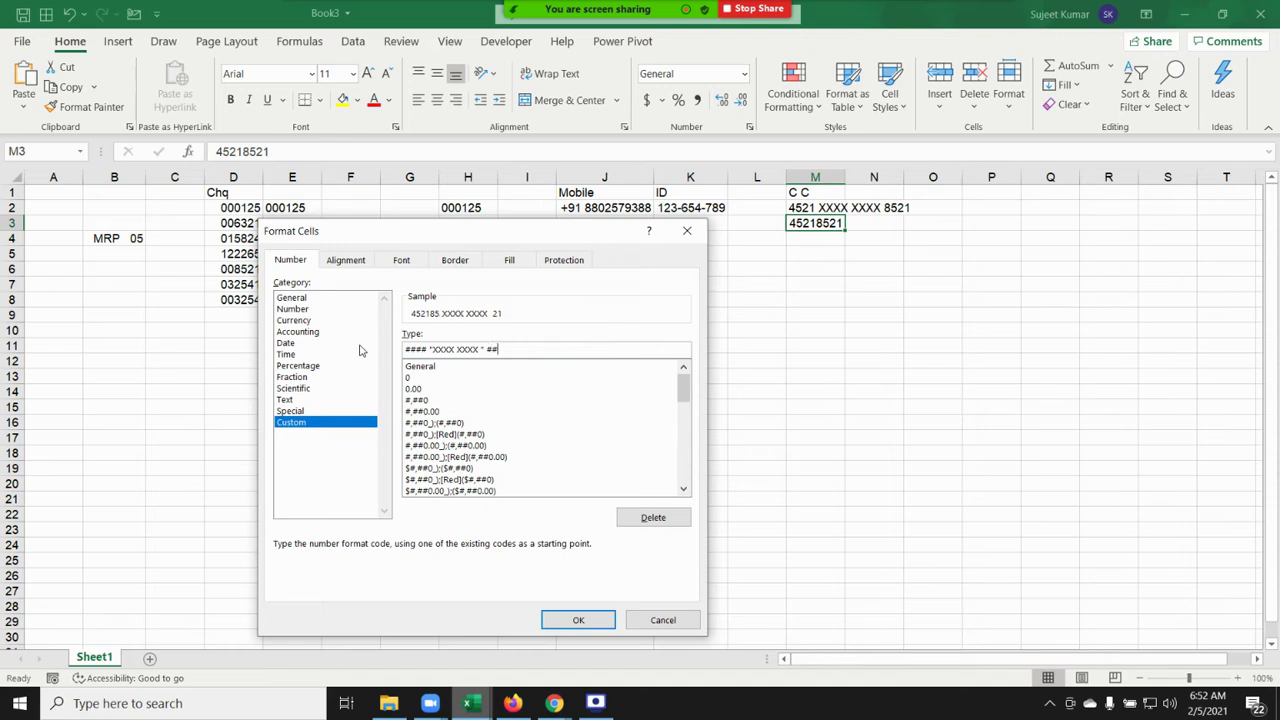
type("###")
key("Return")
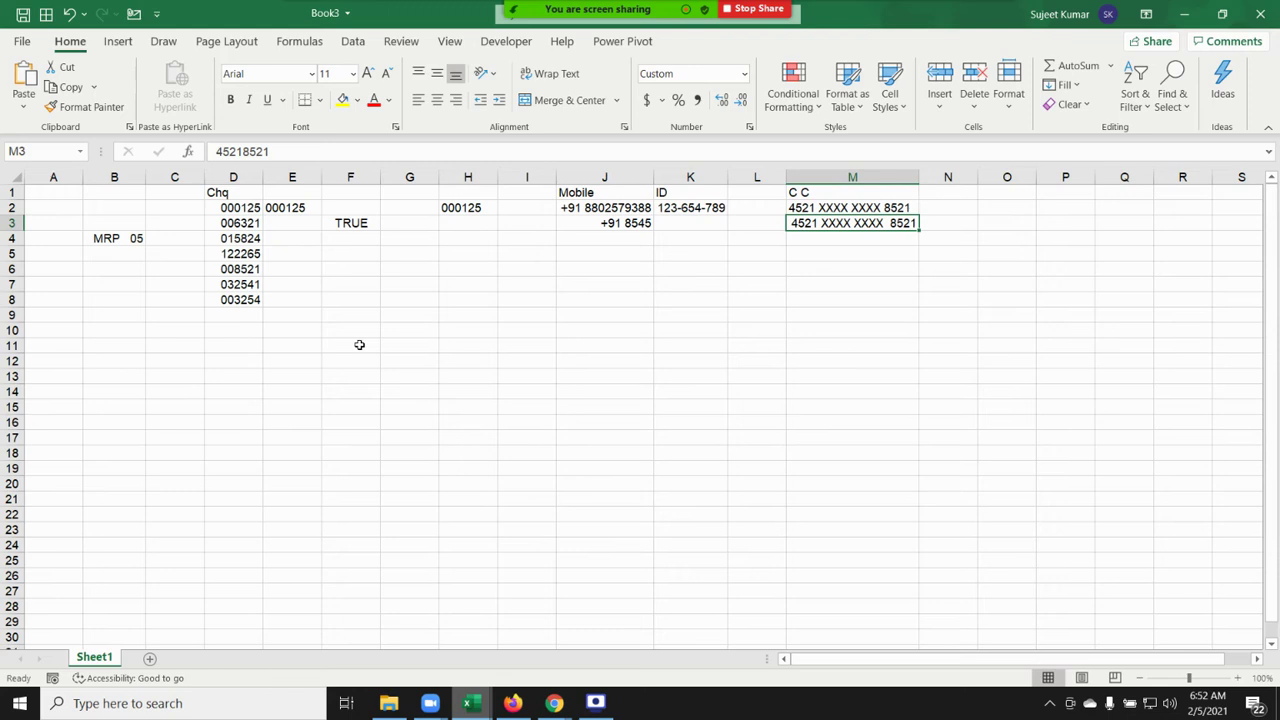
left_click(359, 344)
Enter 25000 in cell F11
type("250")
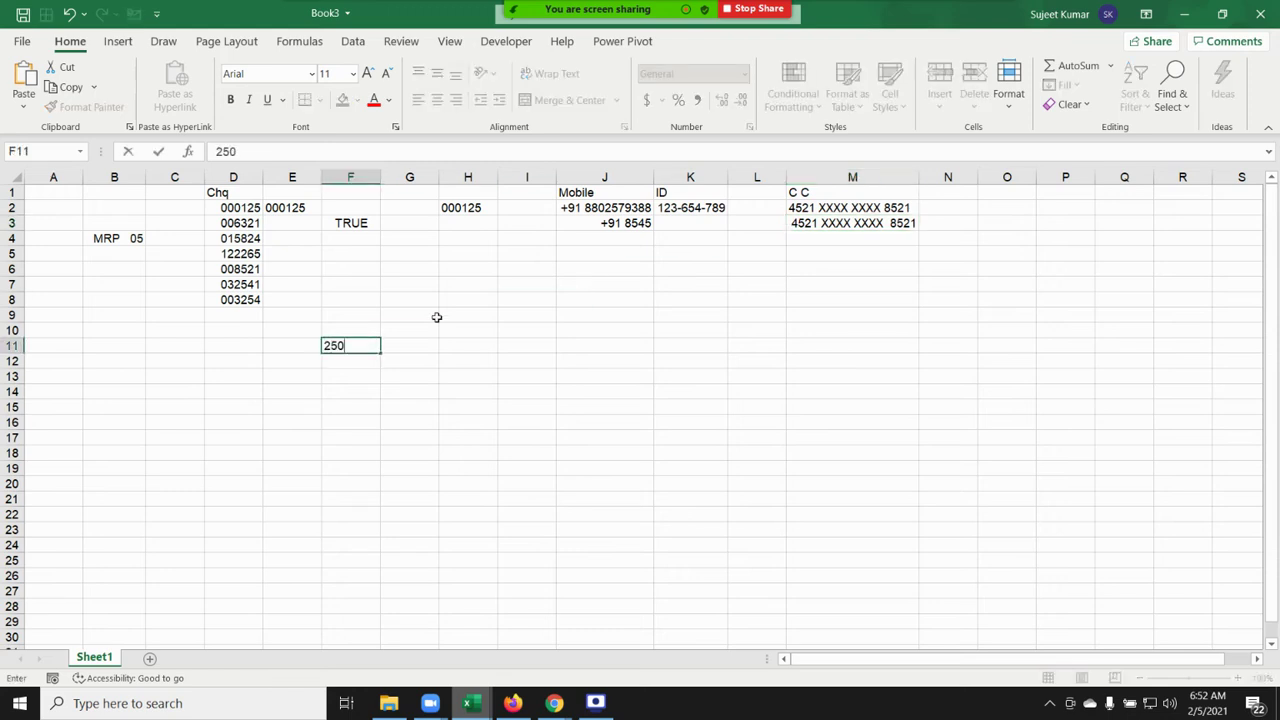
type("000")
key("BackSpace")
key("Return")
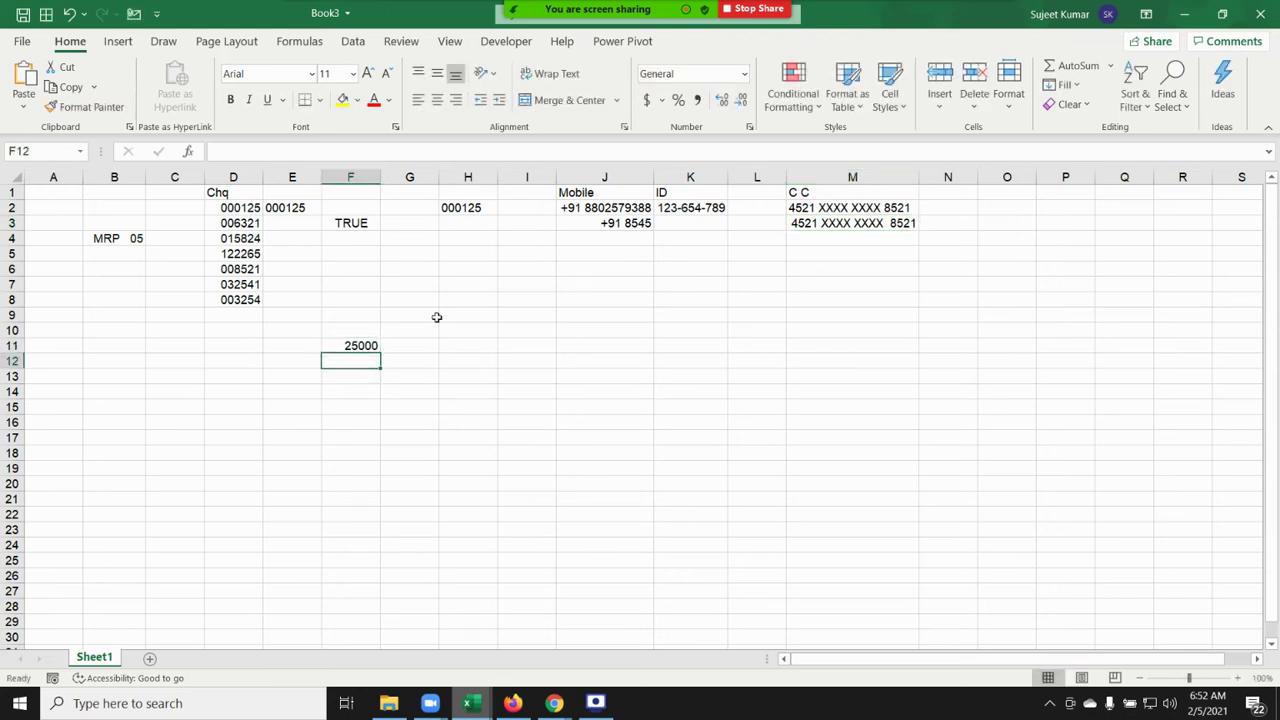
key("Up")
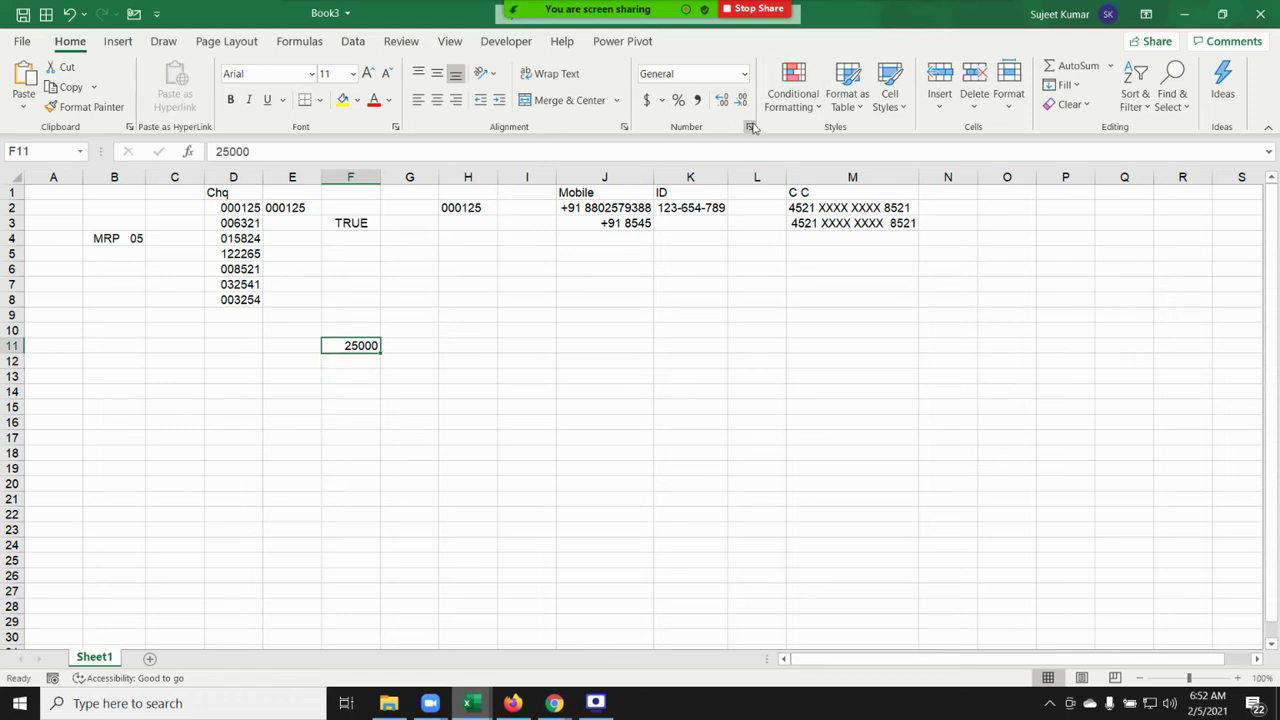
Give F11 the custom format #, and then add a "K" suffix to show thousands
left_click(749, 127)
left_click(291, 422)
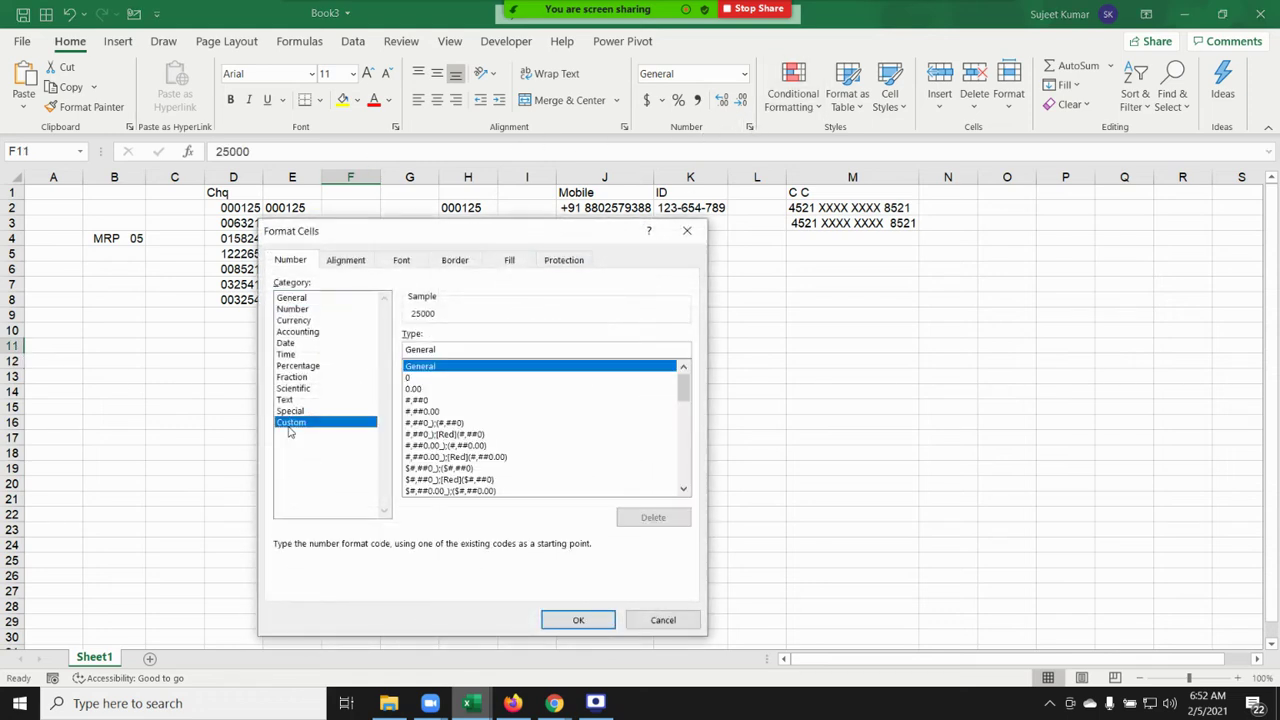
left_click_drag(354, 236, 626, 233)
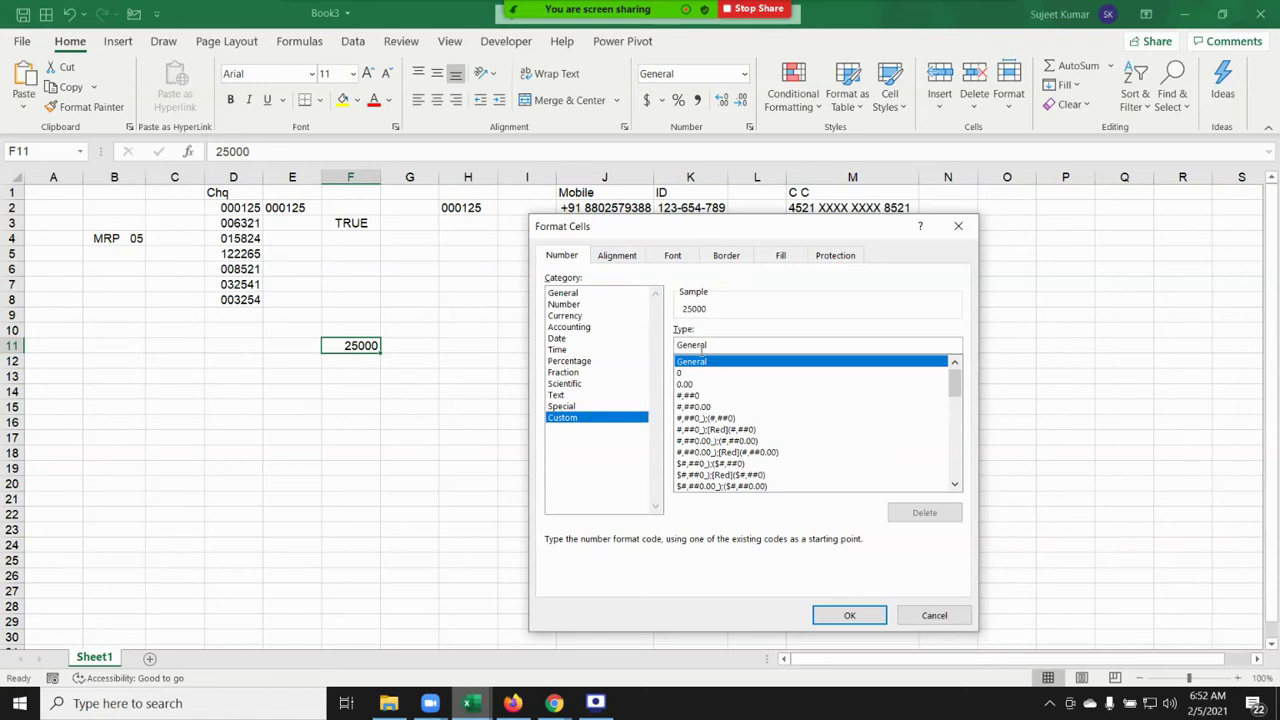
double_click(706, 345)
type("#")
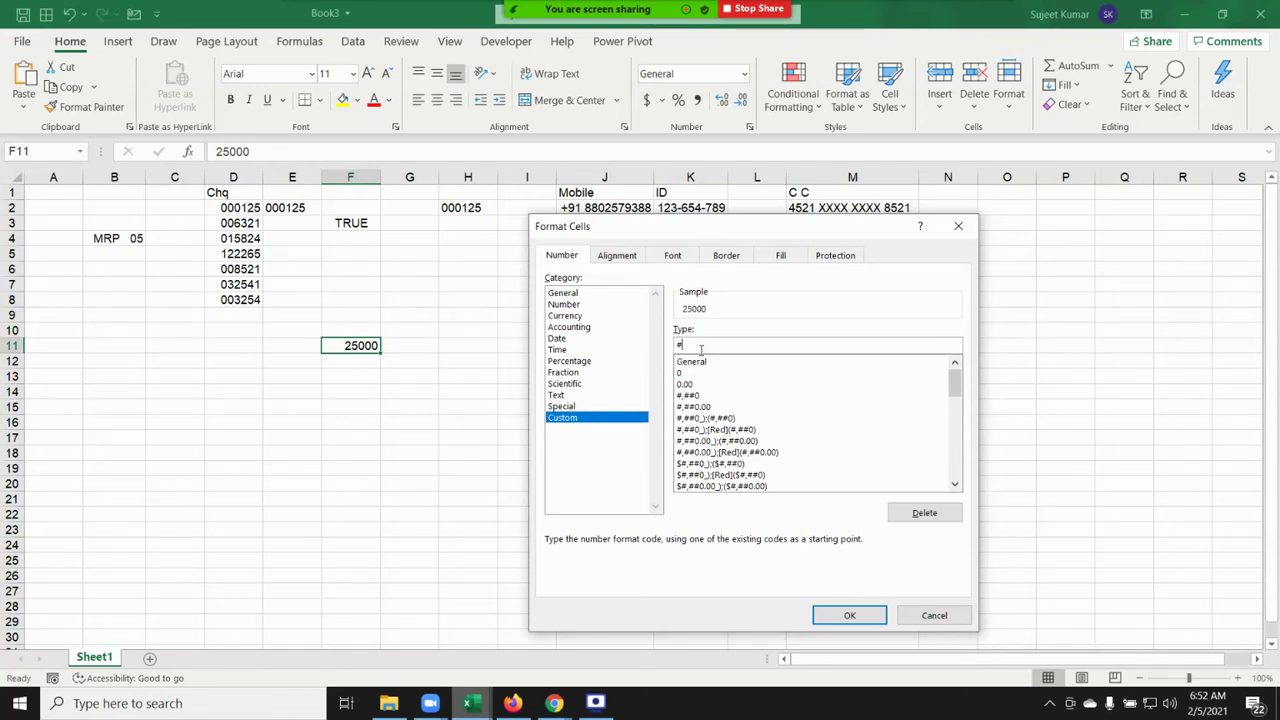
type(",")
key("Return")
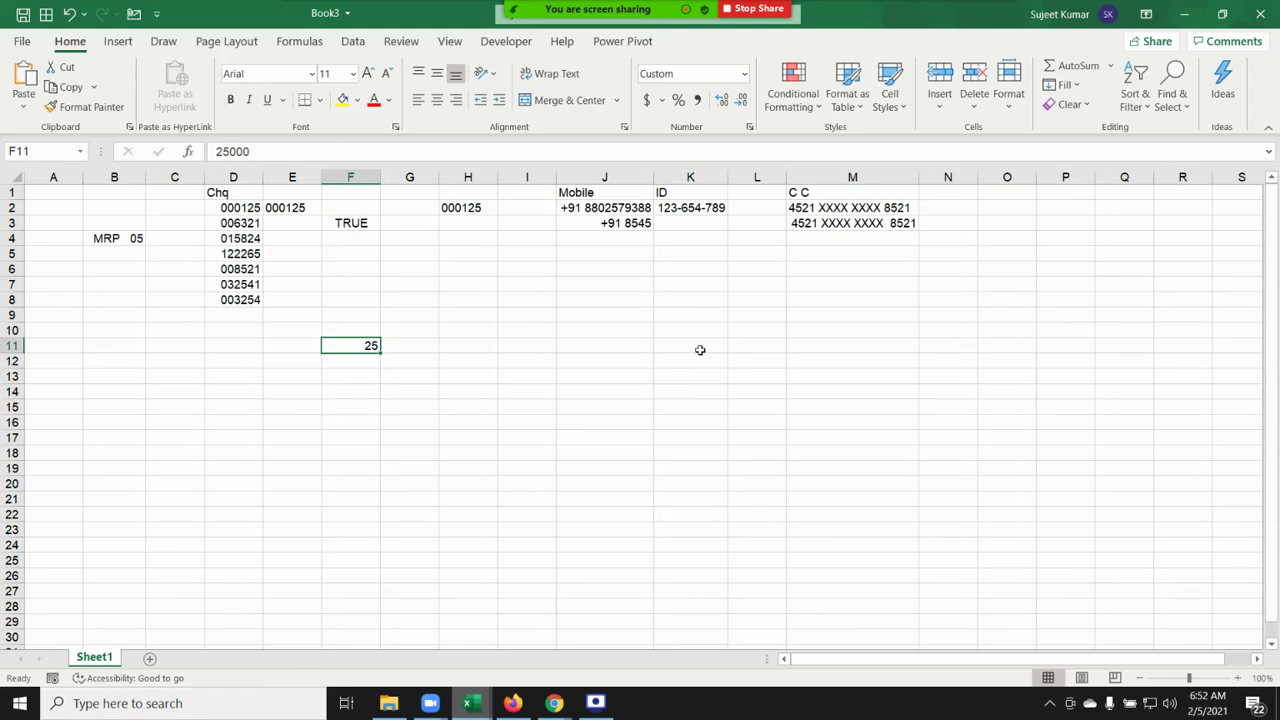
left_click(749, 127)
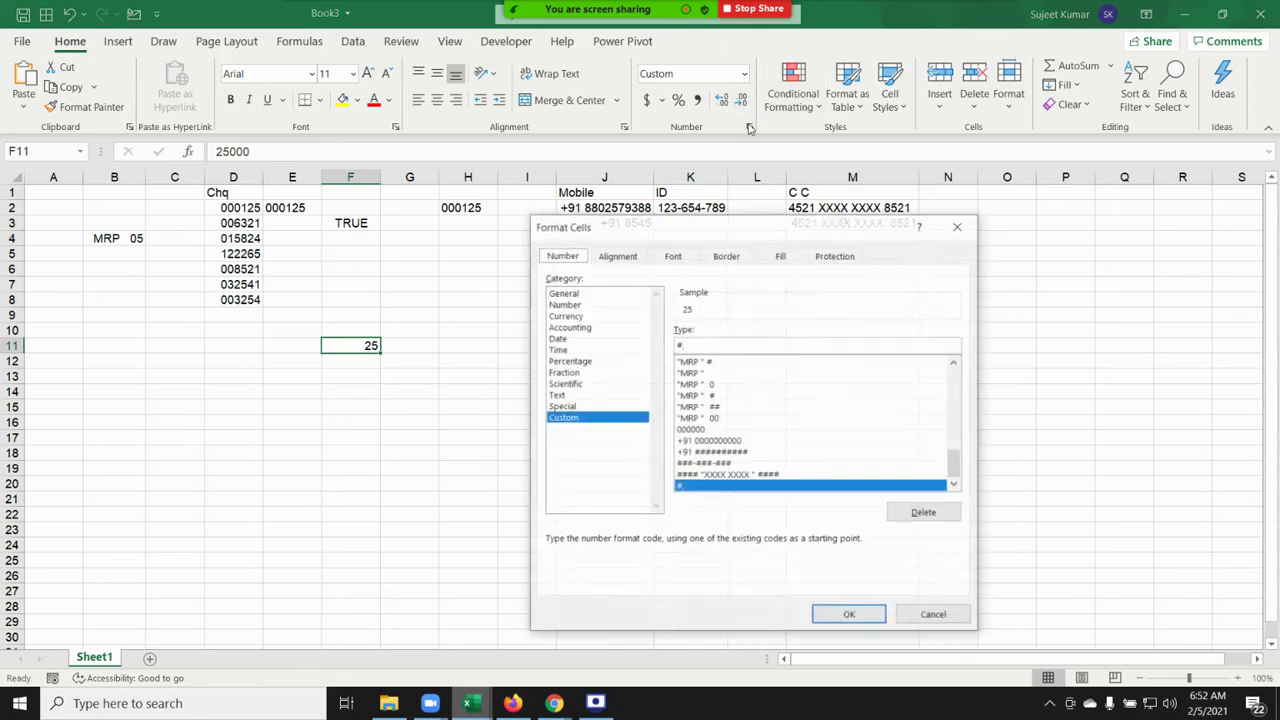
left_click(725, 345)
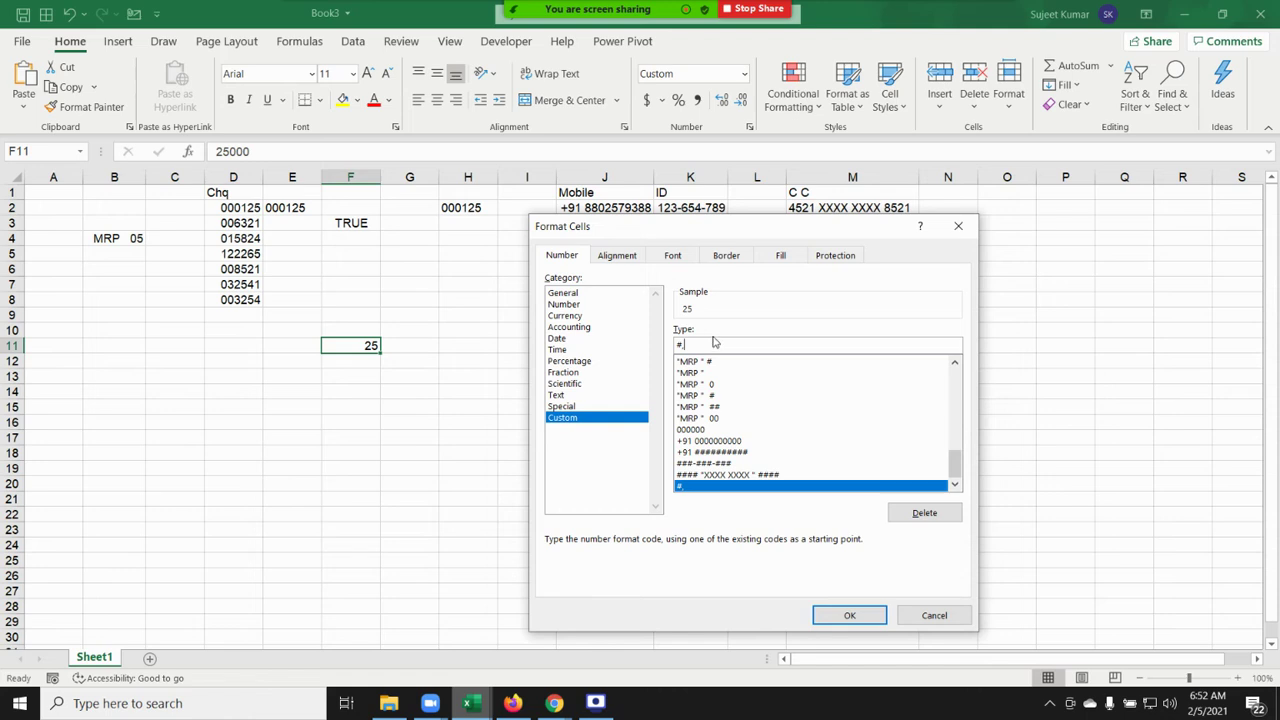
type("\"K")
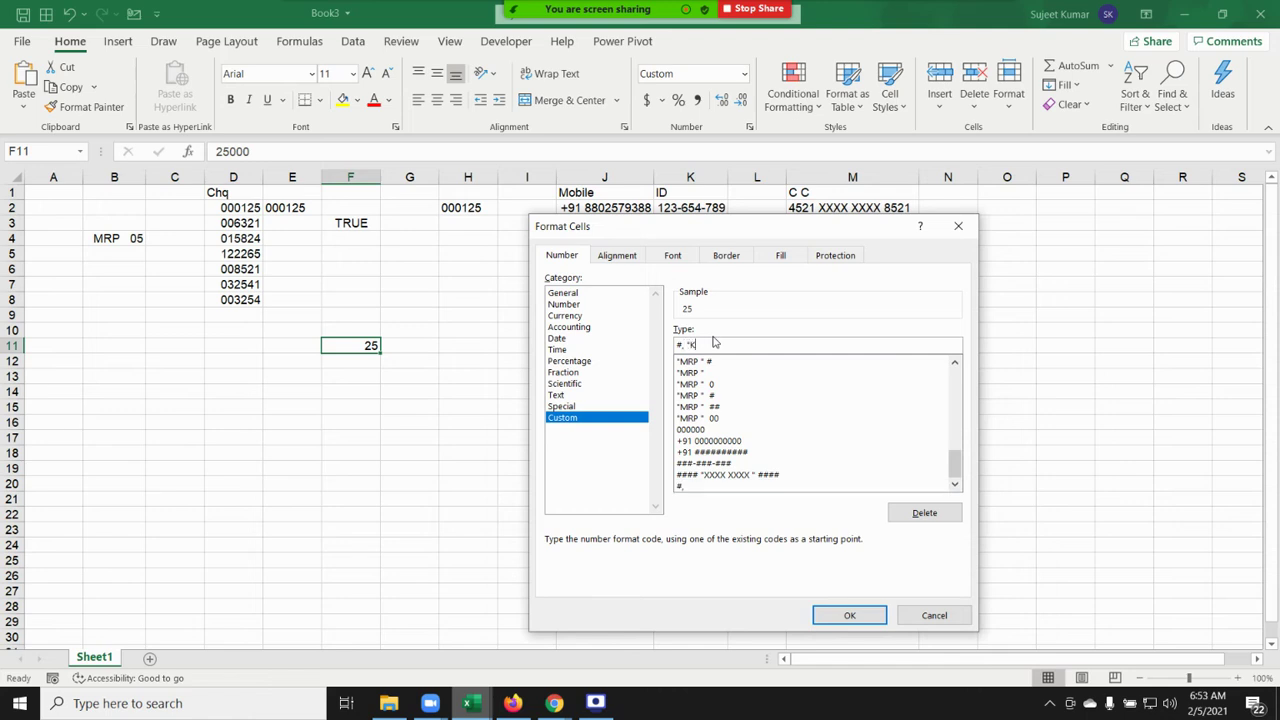
Apply the #,"K" format so F11 reads 25 K, and enter 25631252 in G13
key("Return")
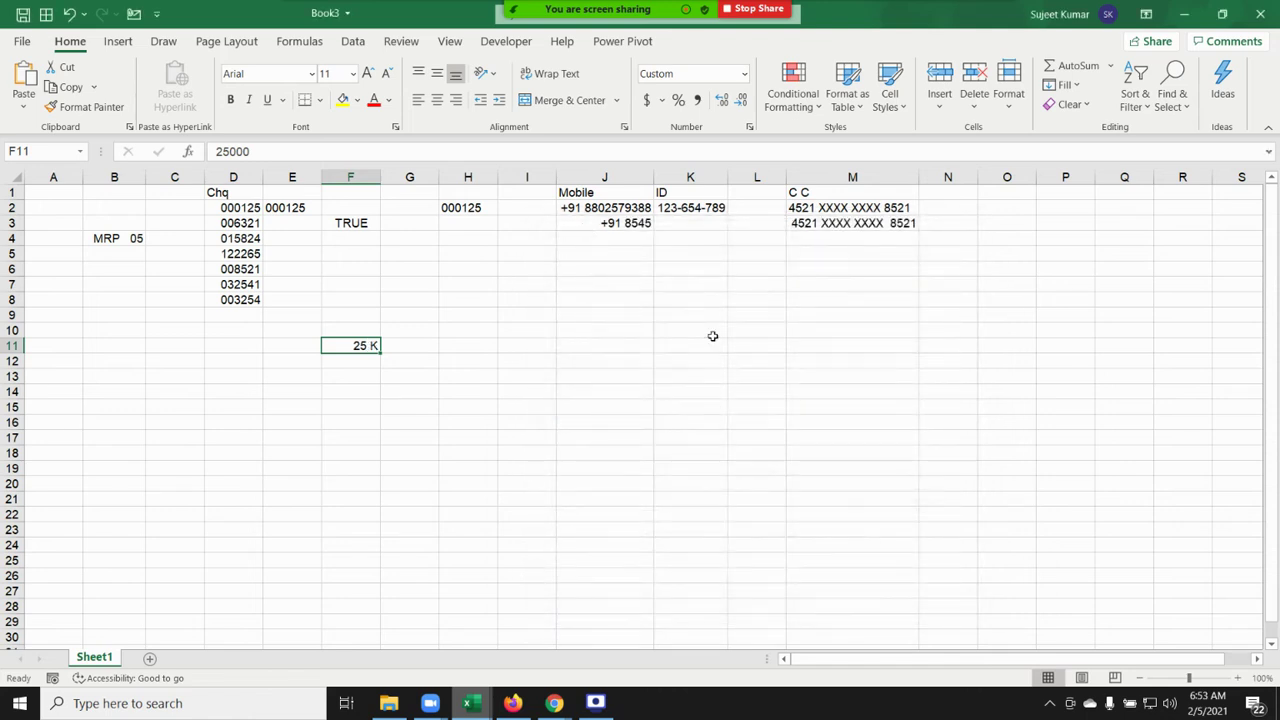
key("Right")
key("Down")
key("Down")
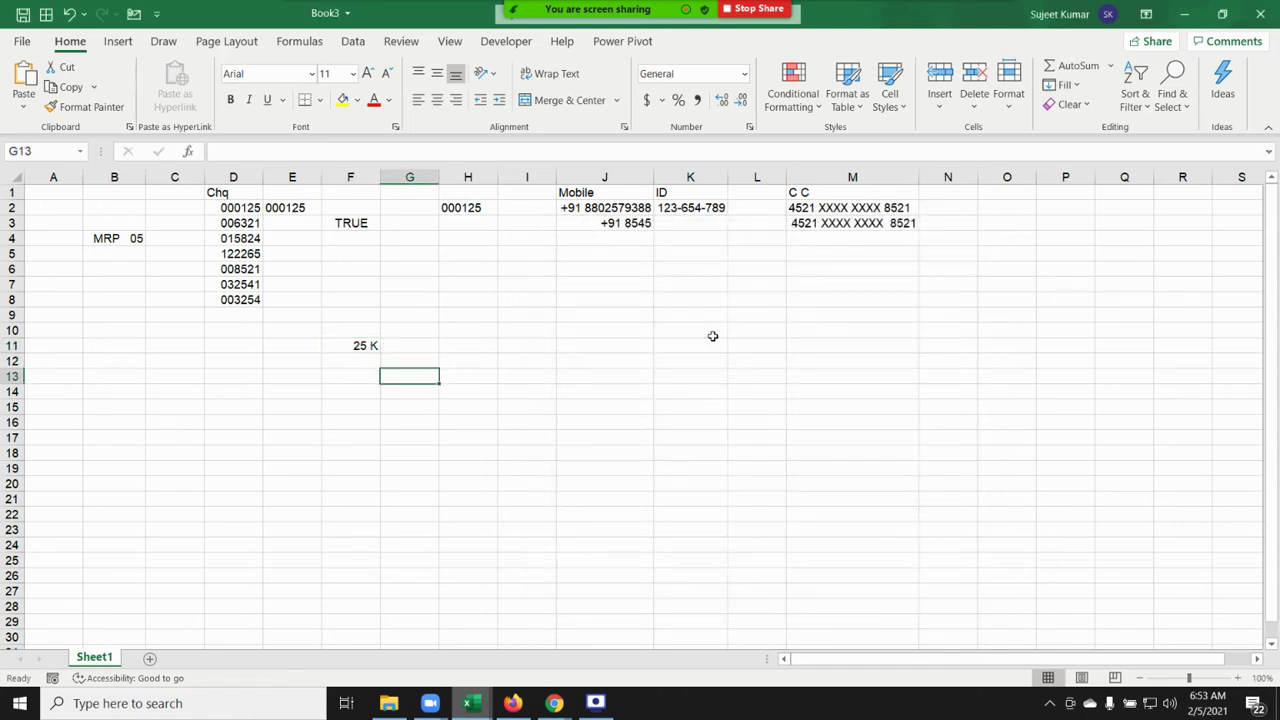
type("256")
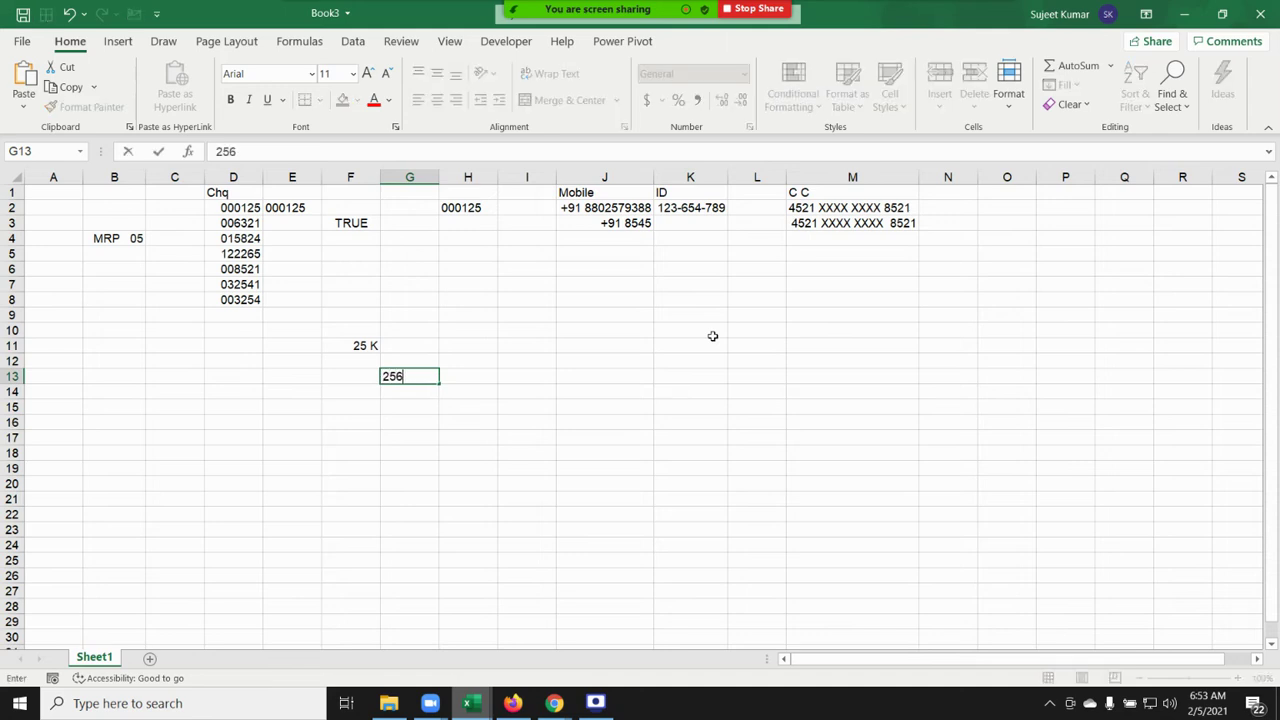
type("3")
key("BackSpace")
type("1252")
key("Return")
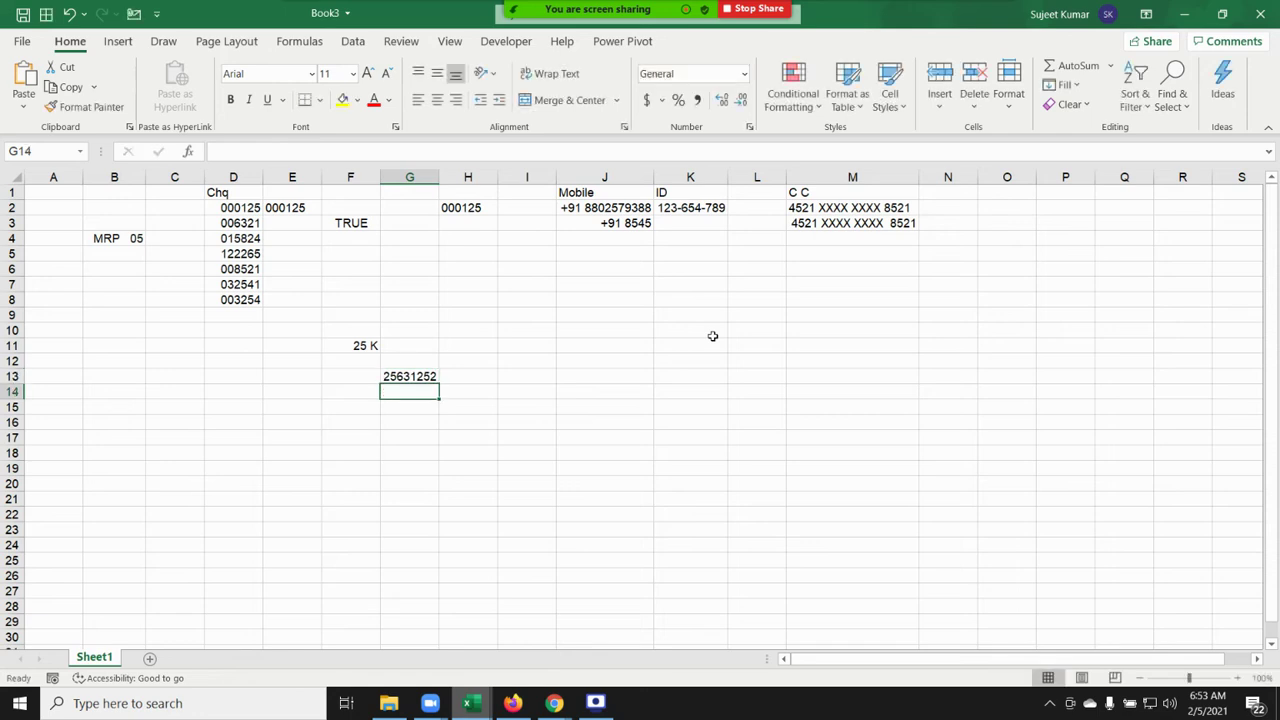
key("Up")
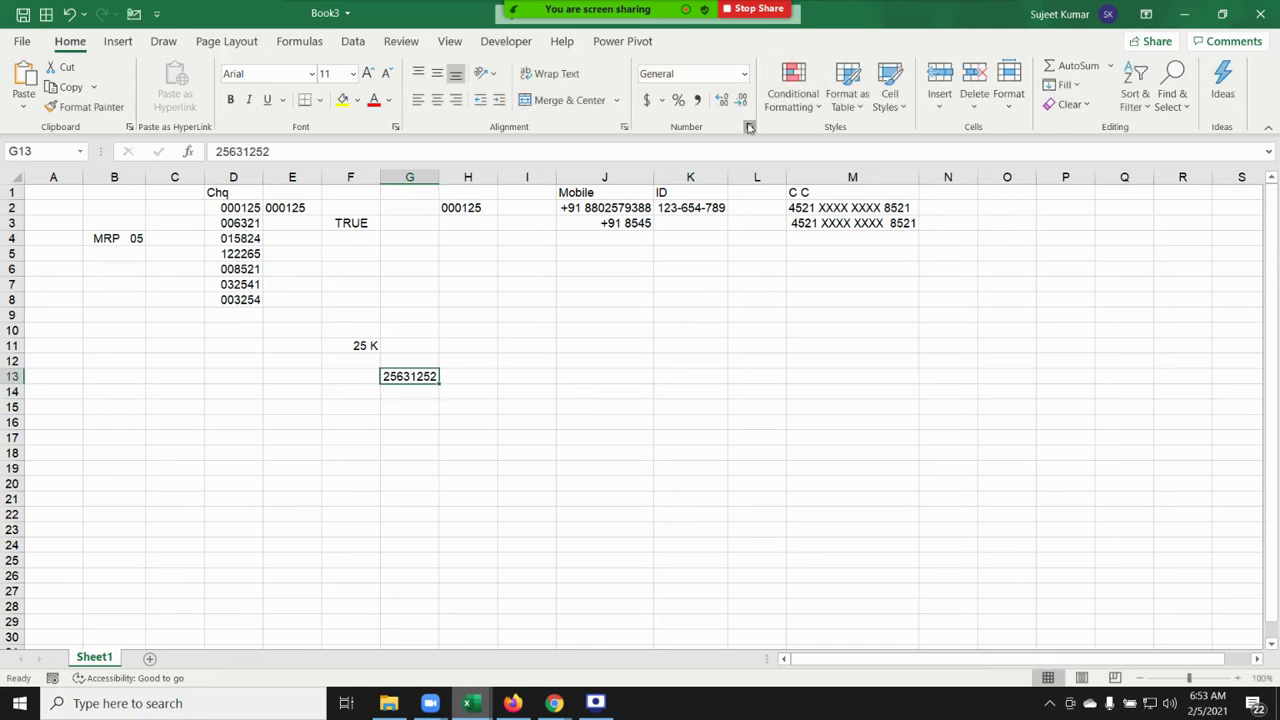
Format G13 with custom code 0.00,, so it displays 25.63 million
left_click(749, 127)
left_click(570, 418)
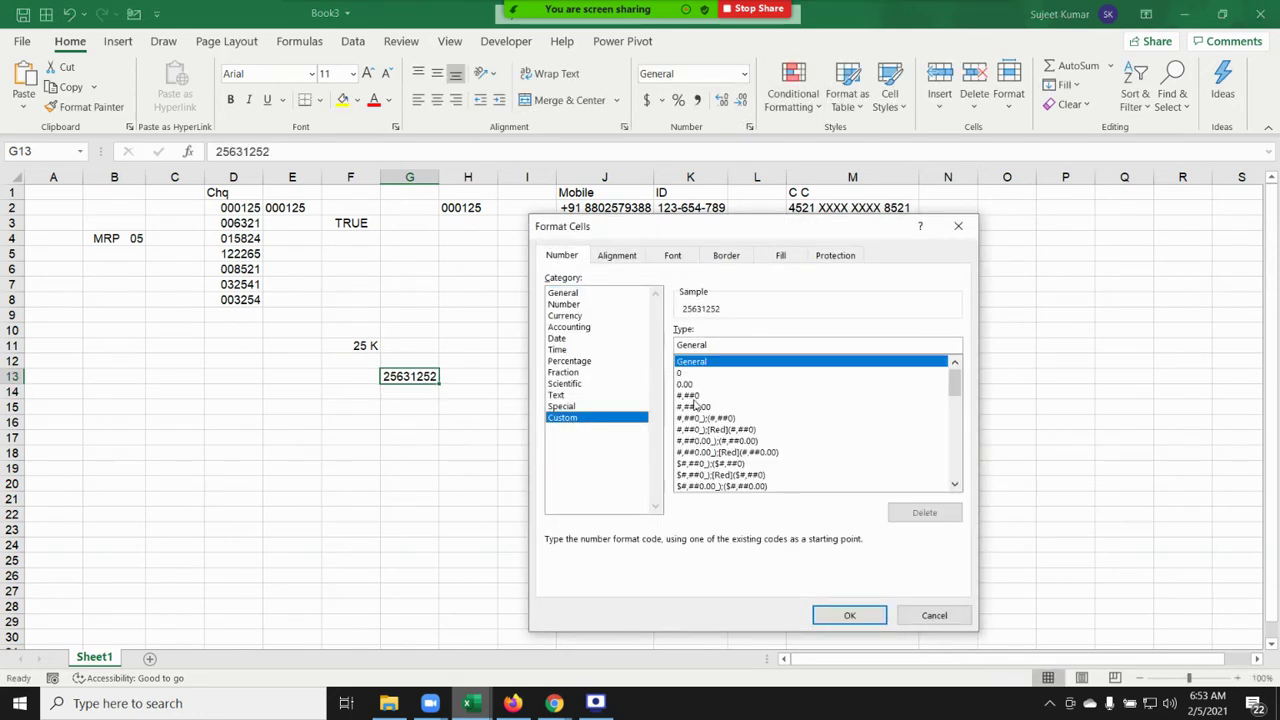
double_click(726, 343)
type("0.")
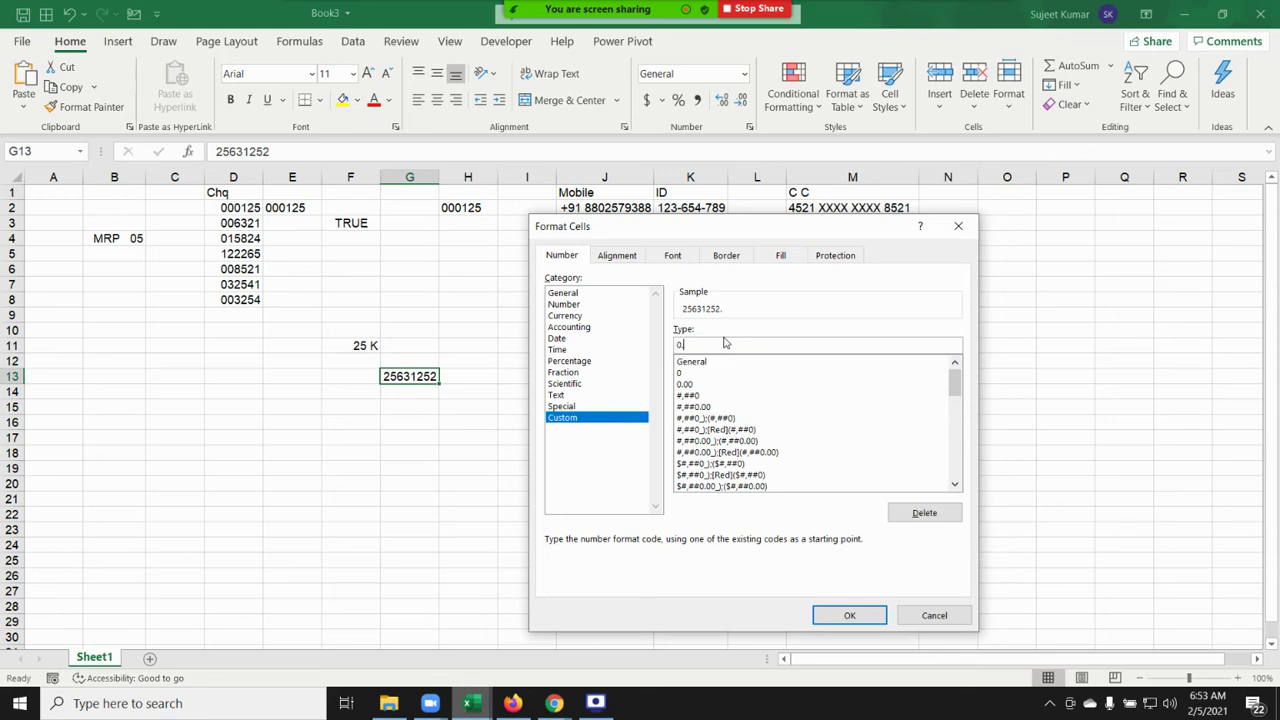
type("00,")
type(",")
key("Return")
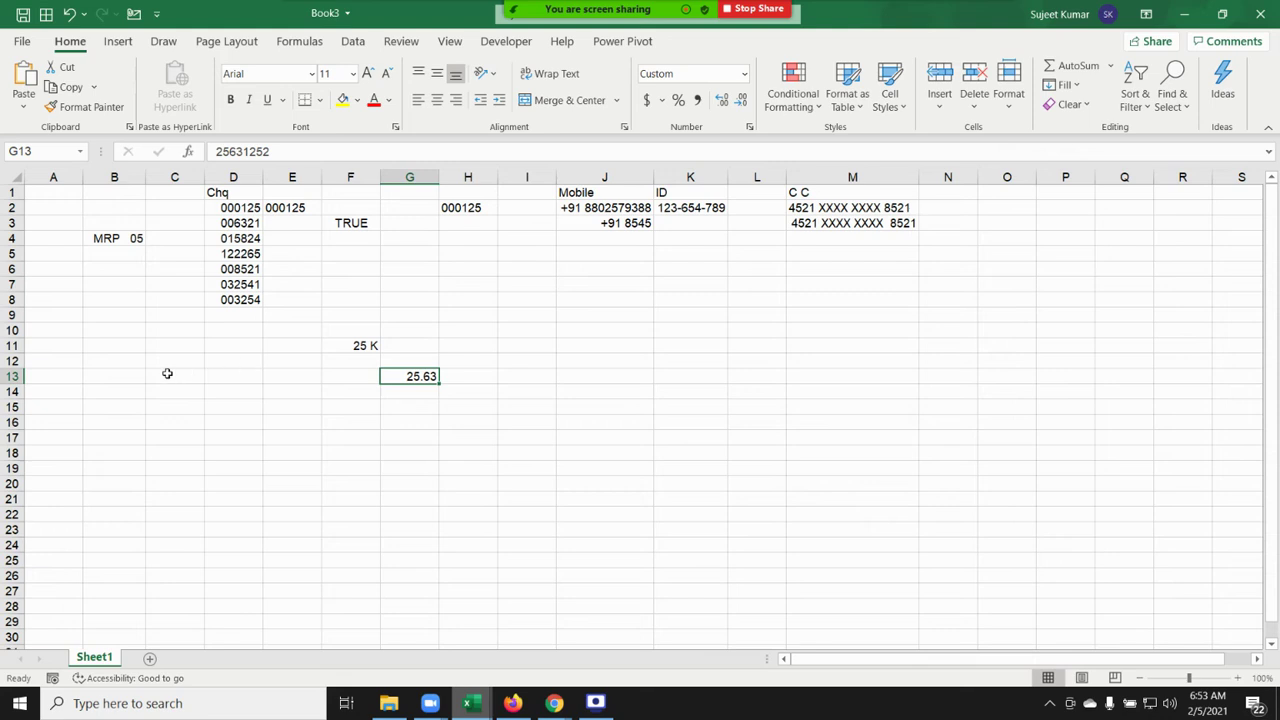
left_click(131, 246)
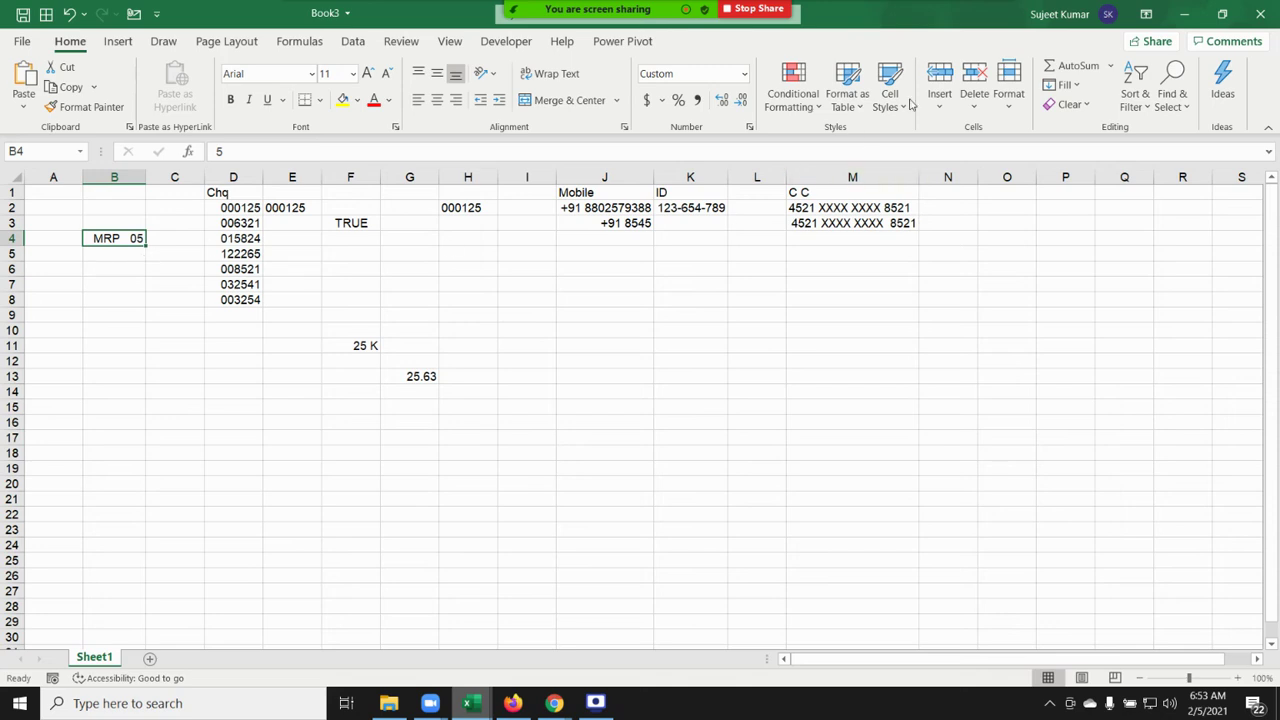
Switch to Chrome and open Microsoft's number format guidelines article from the 'cust' suggestions
left_click(900, 205)
left_click(632, 253)
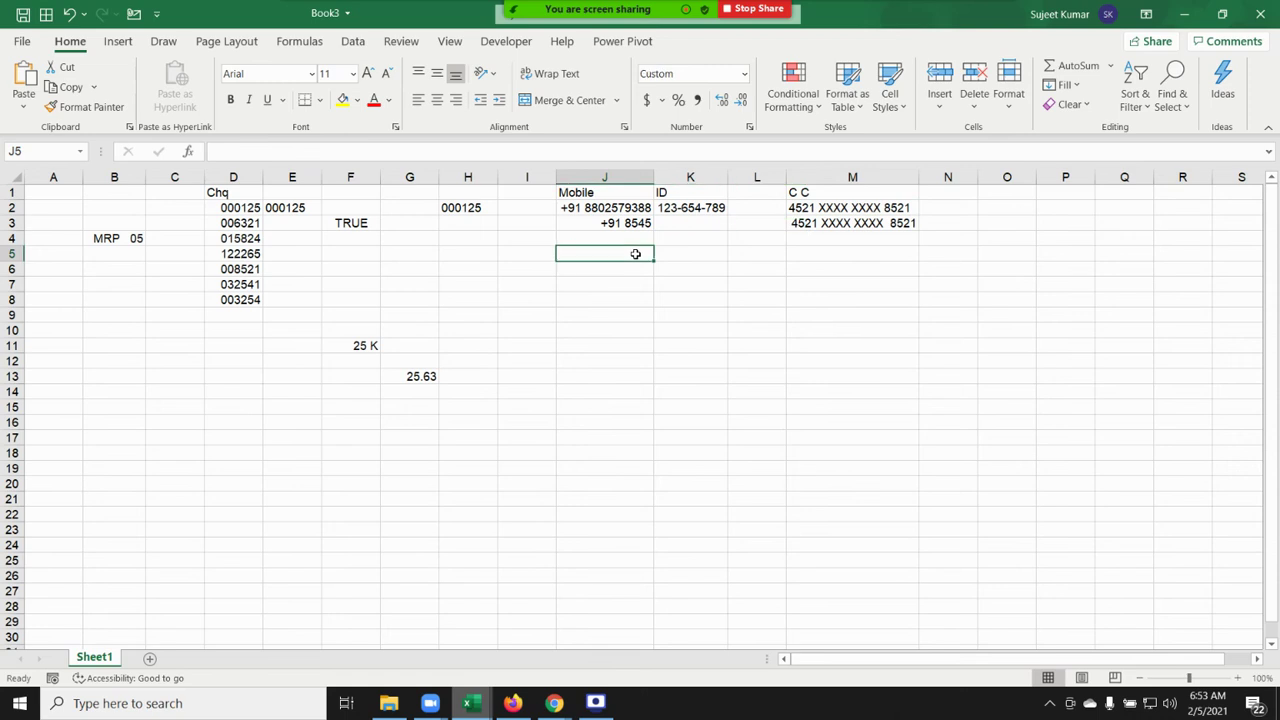
mouse_move(563, 706)
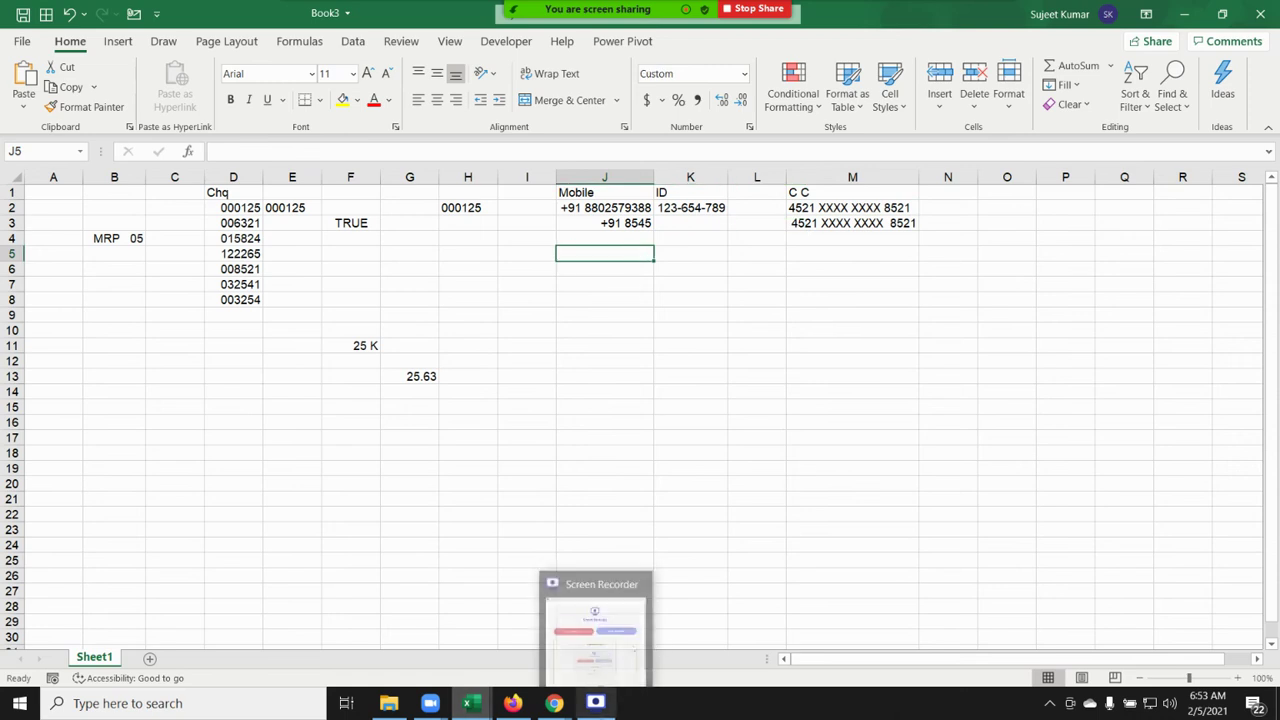
left_click(561, 706)
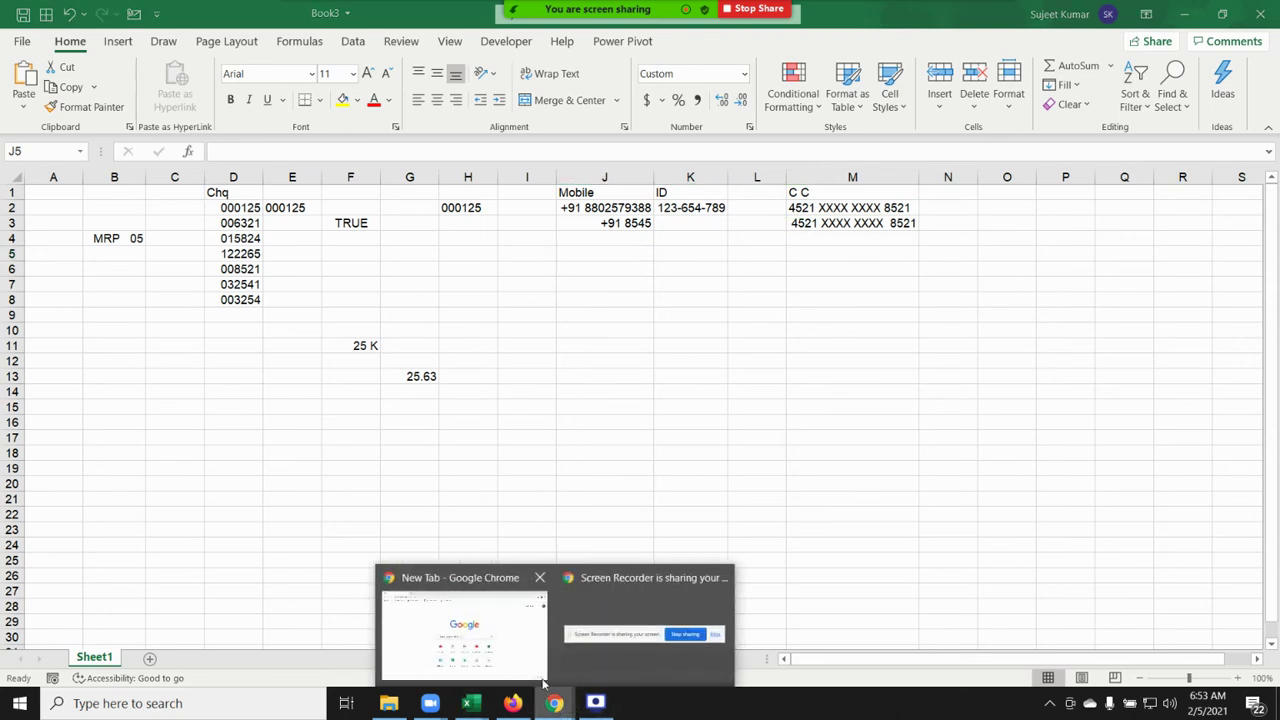
left_click(525, 635)
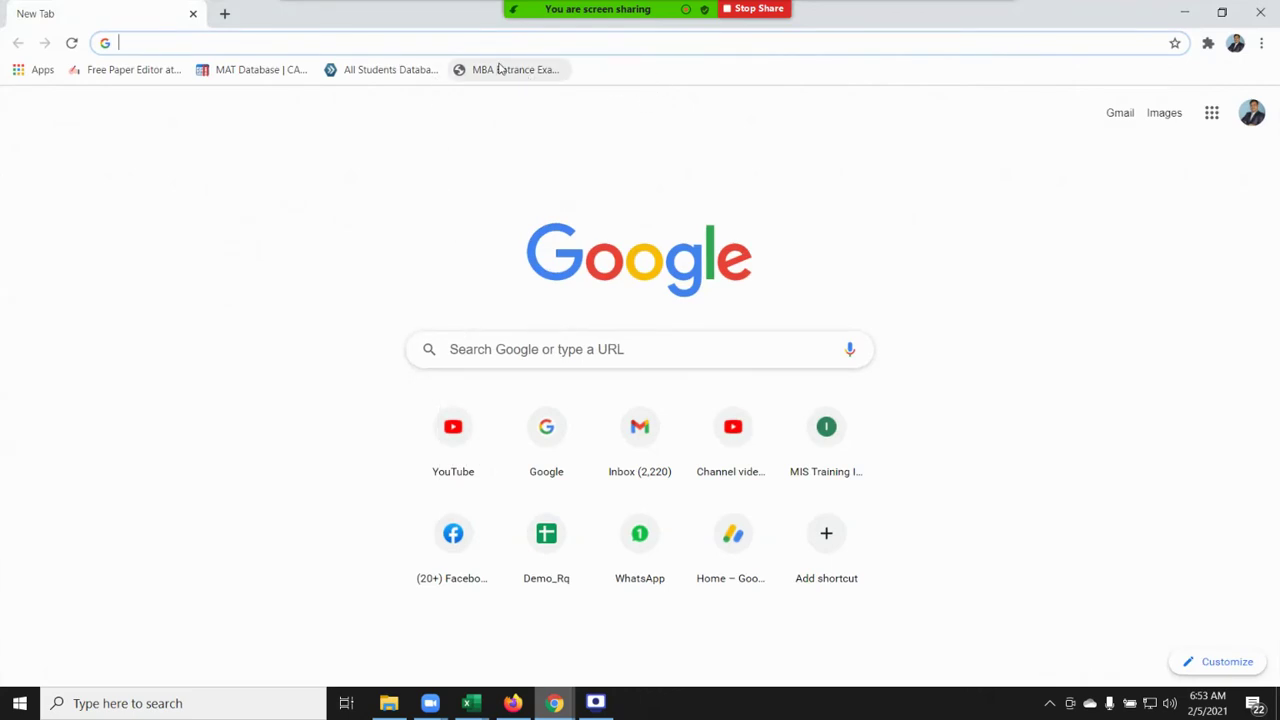
type("cust")
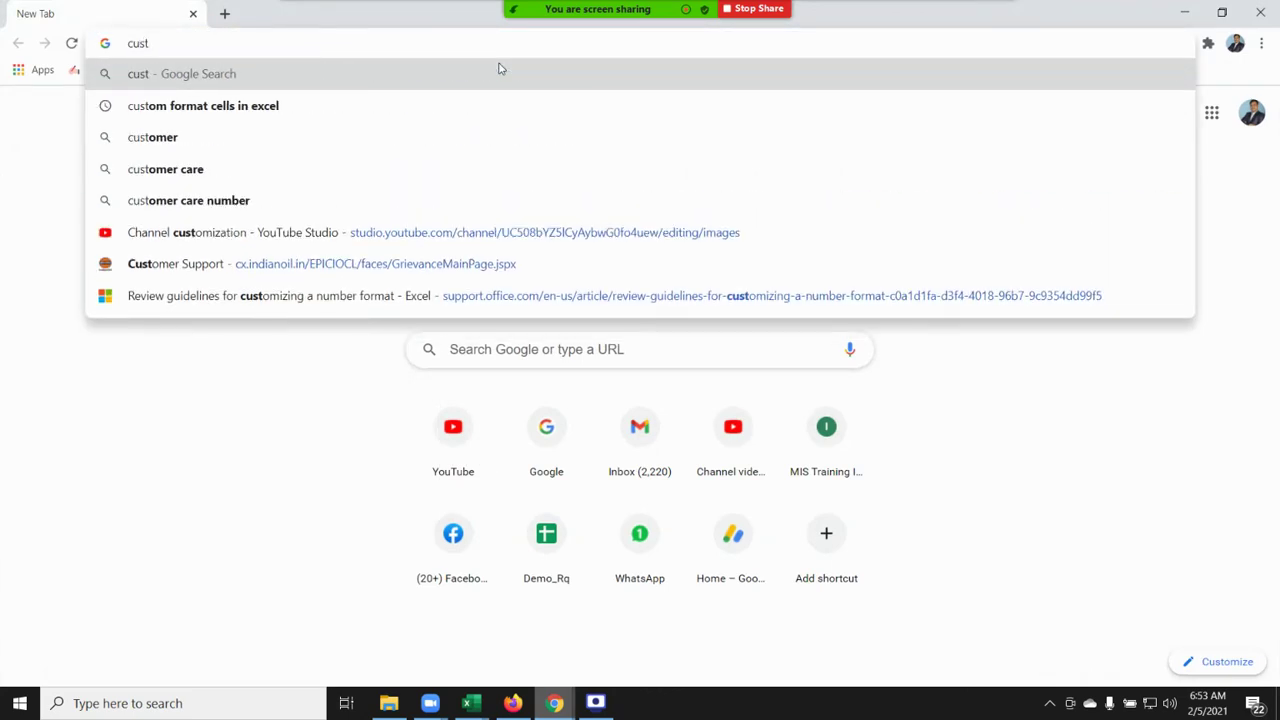
key("Down")
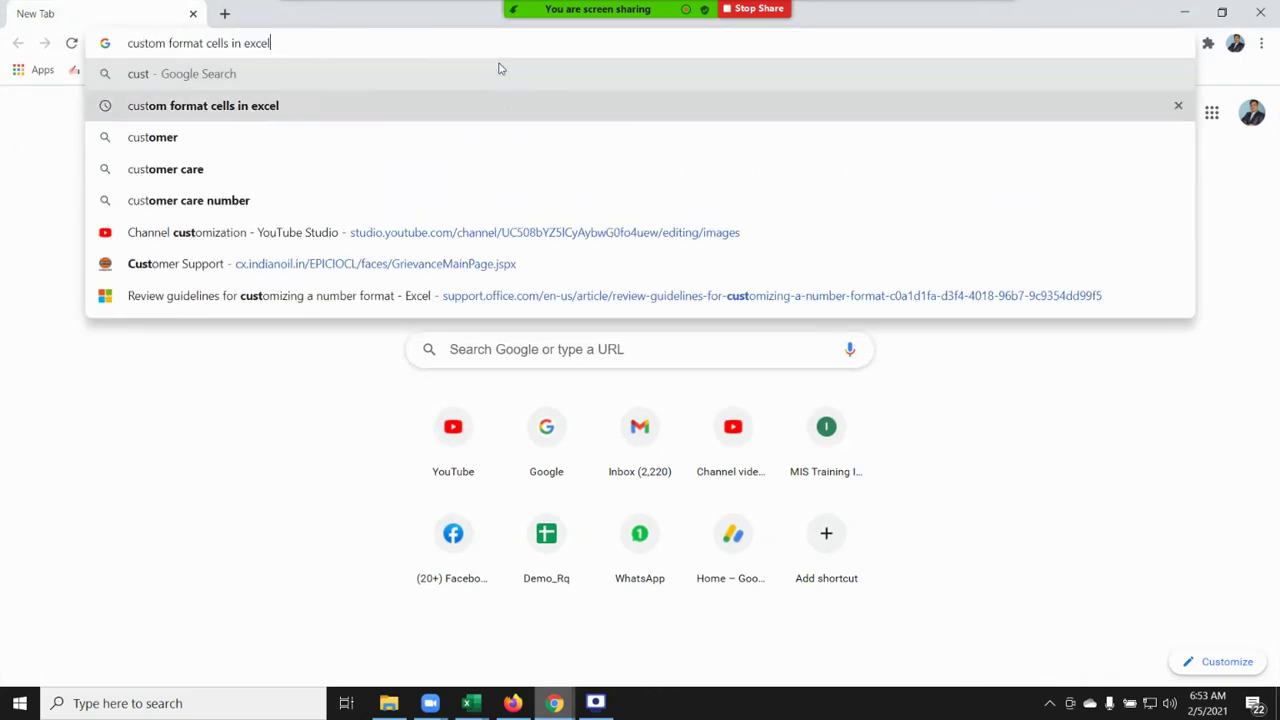
key("Down")
key("Down")
key("Down")
key("Down")
key("Down")
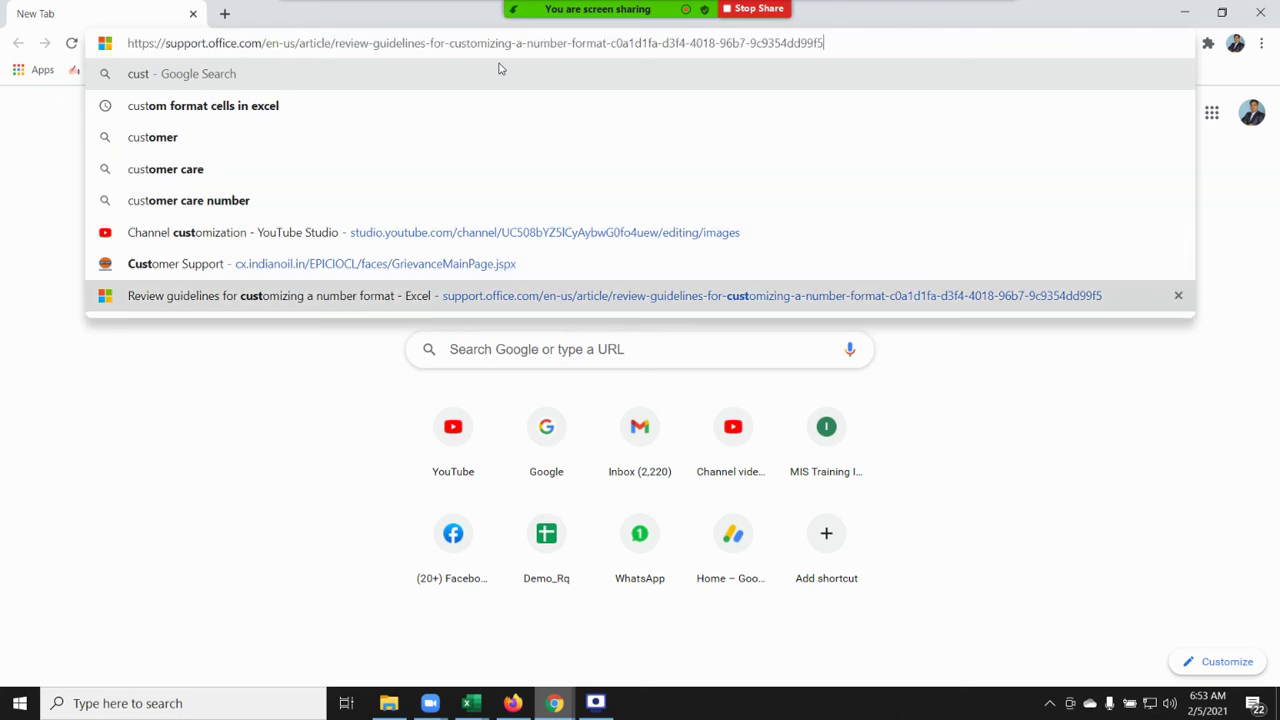
key("Return")
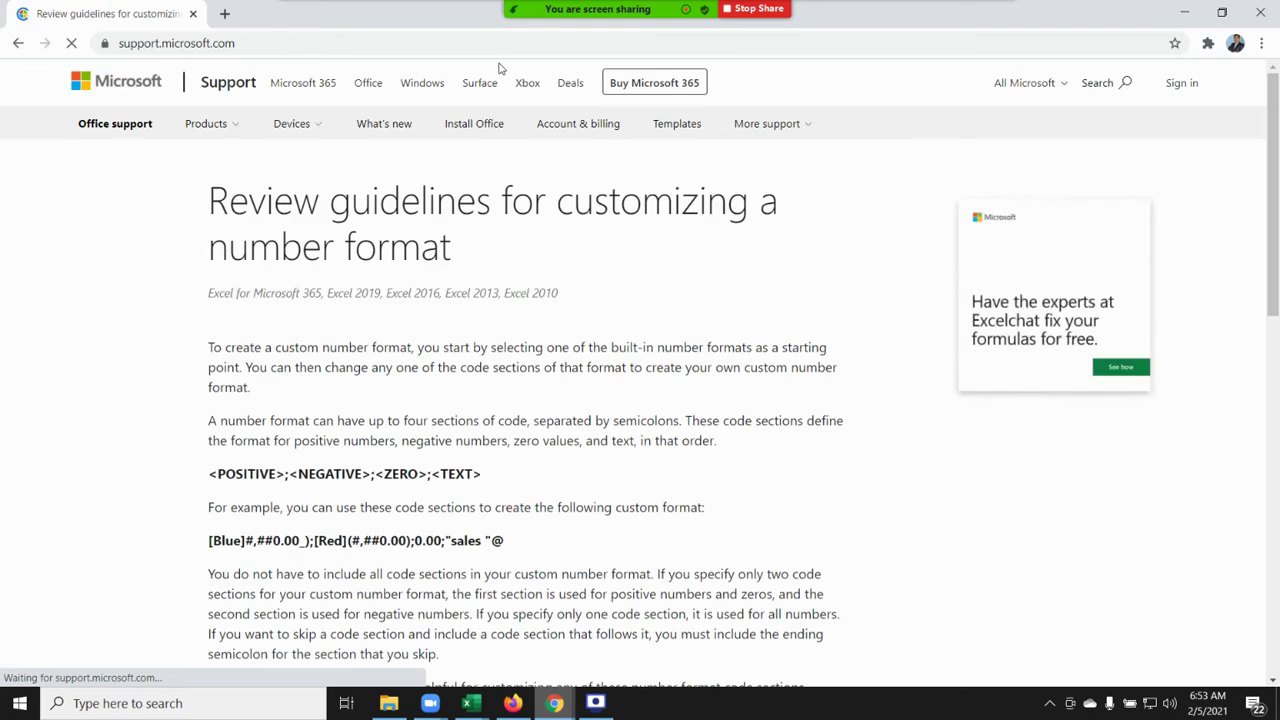
Expand the text and spacing section and the decimal places, spaces, colors and conditions section
scroll(510, 468, "down", 2)
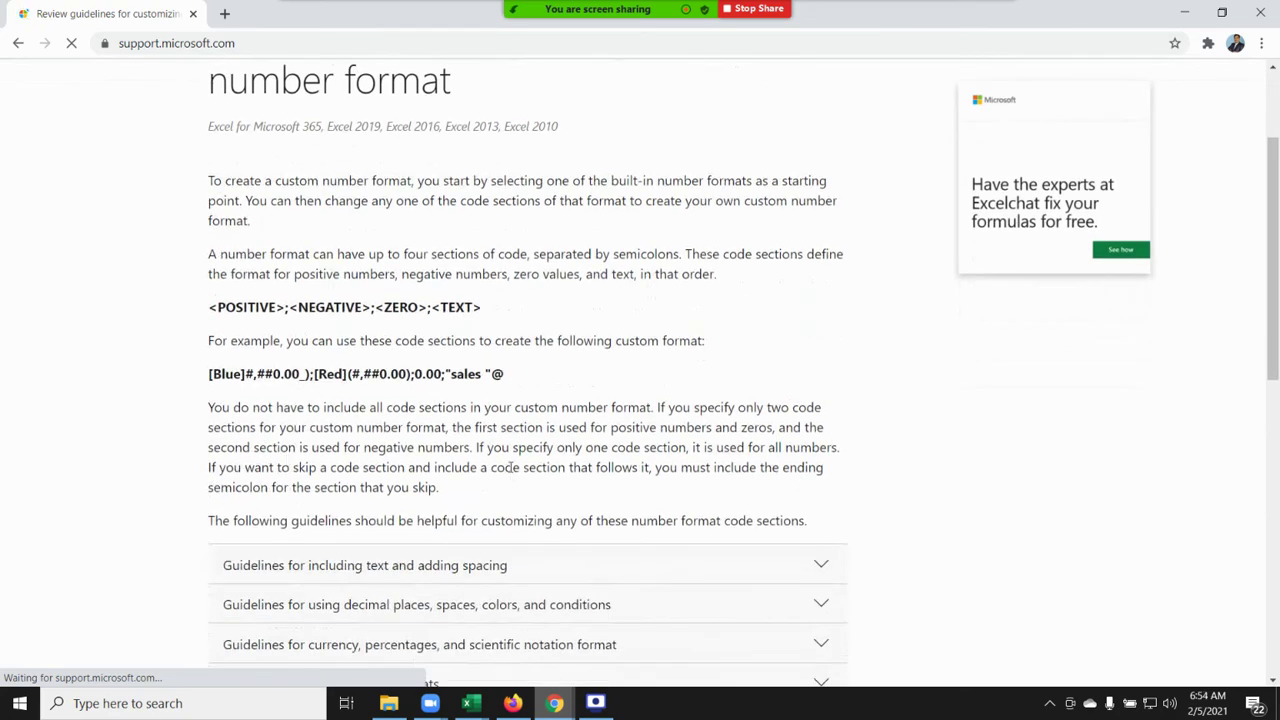
left_click(508, 566)
scroll(1155, 620, "down", 4)
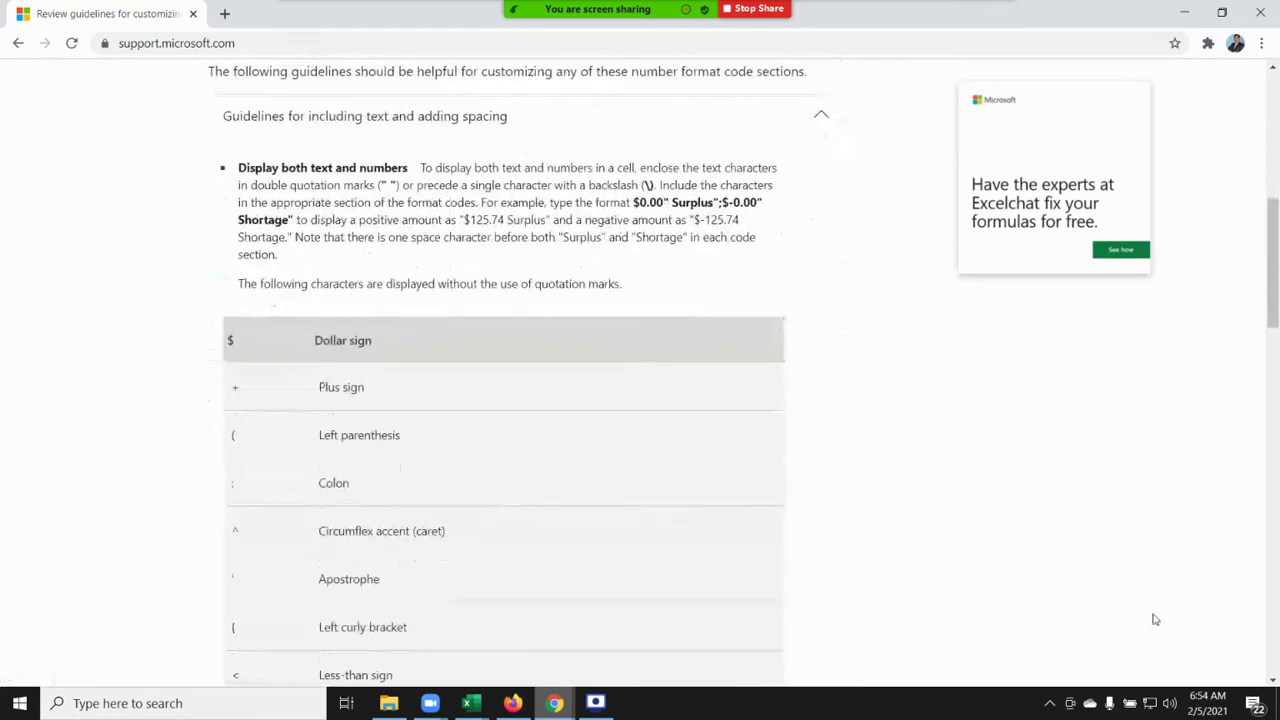
scroll(1155, 620, "down", 10)
left_click(833, 505)
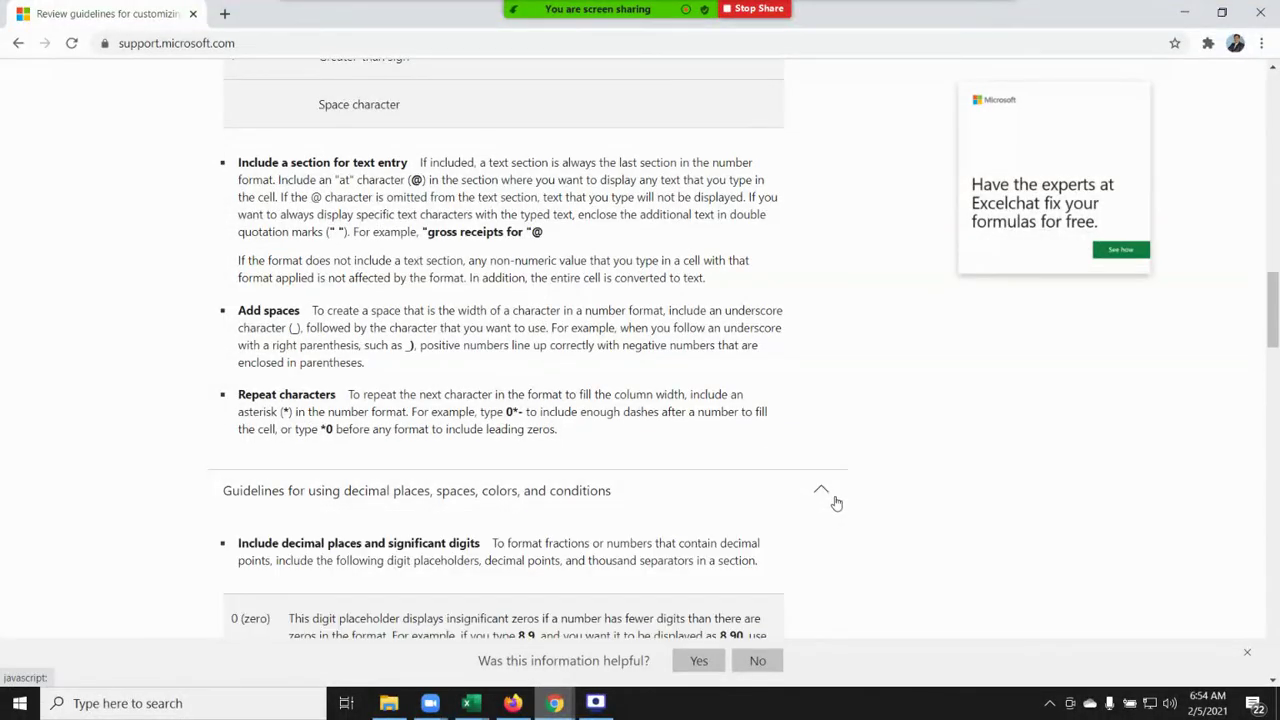
scroll(836, 503, "down", 3)
scroll(889, 494, "down", 4)
scroll(889, 494, "down", 3)
scroll(889, 494, "down", 3)
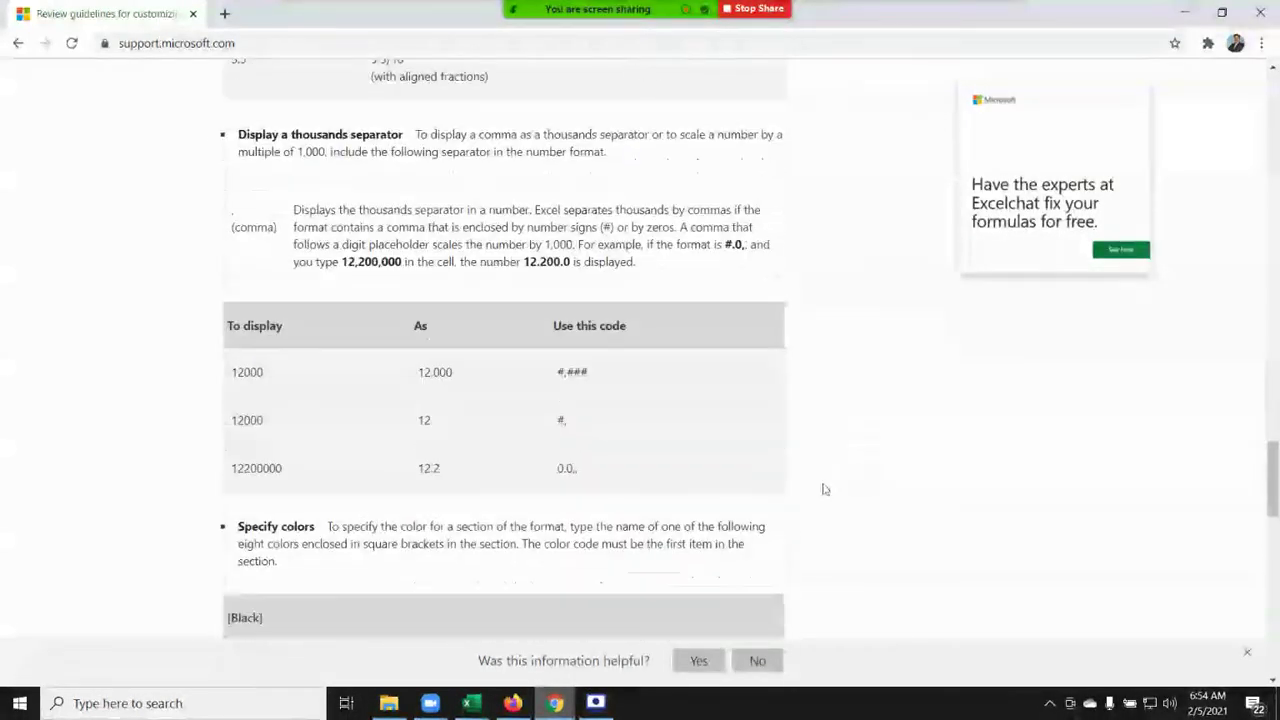
scroll(823, 490, "down", 3)
scroll(823, 485, "down", 5)
Expand the currency, percentages and scientific notation section and the date and time section
left_click(798, 300)
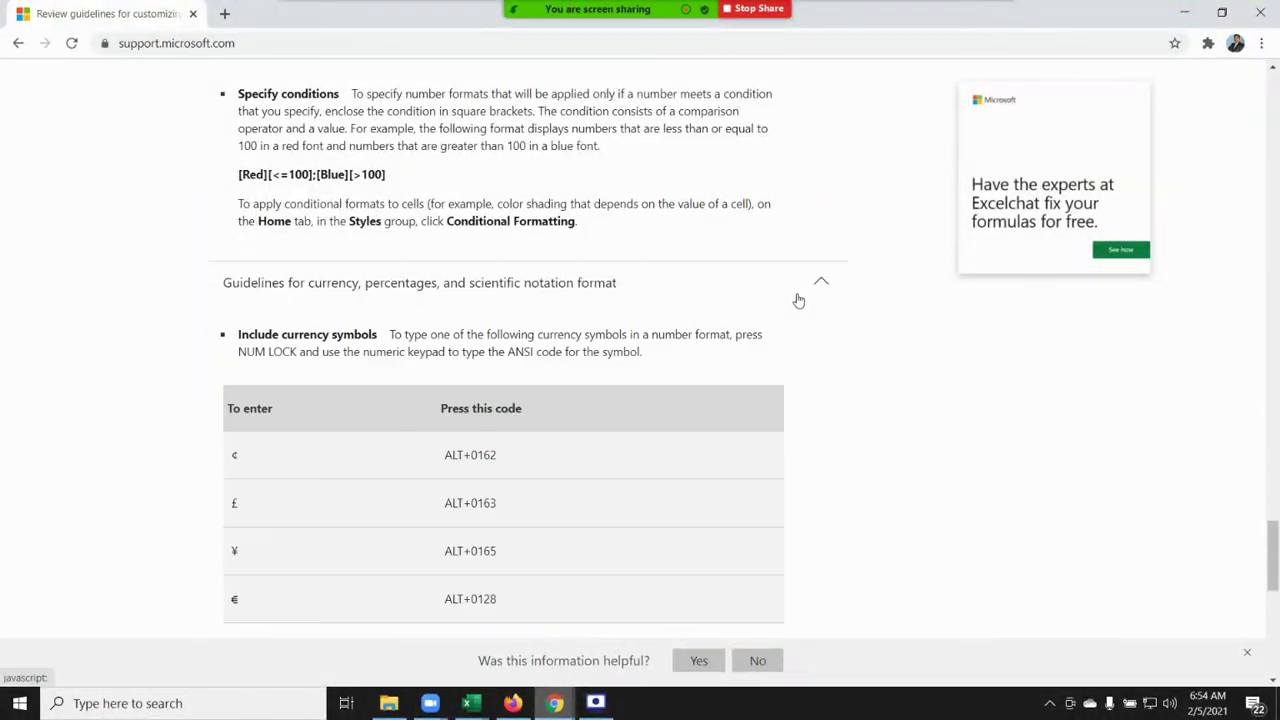
scroll(871, 410, "down", 6)
scroll(860, 400, "down", 4)
scroll(796, 268, "up", 2)
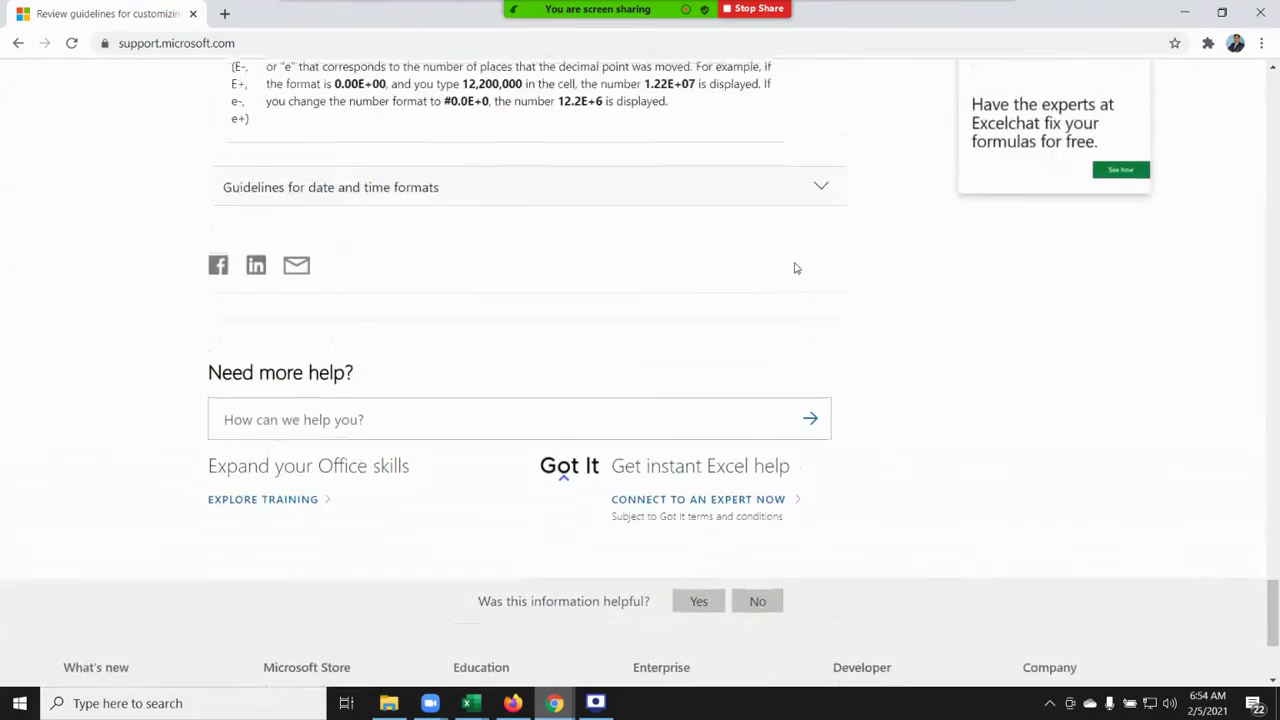
left_click(786, 194)
scroll(826, 428, "down", 2)
scroll(1276, 495, "down", 2)
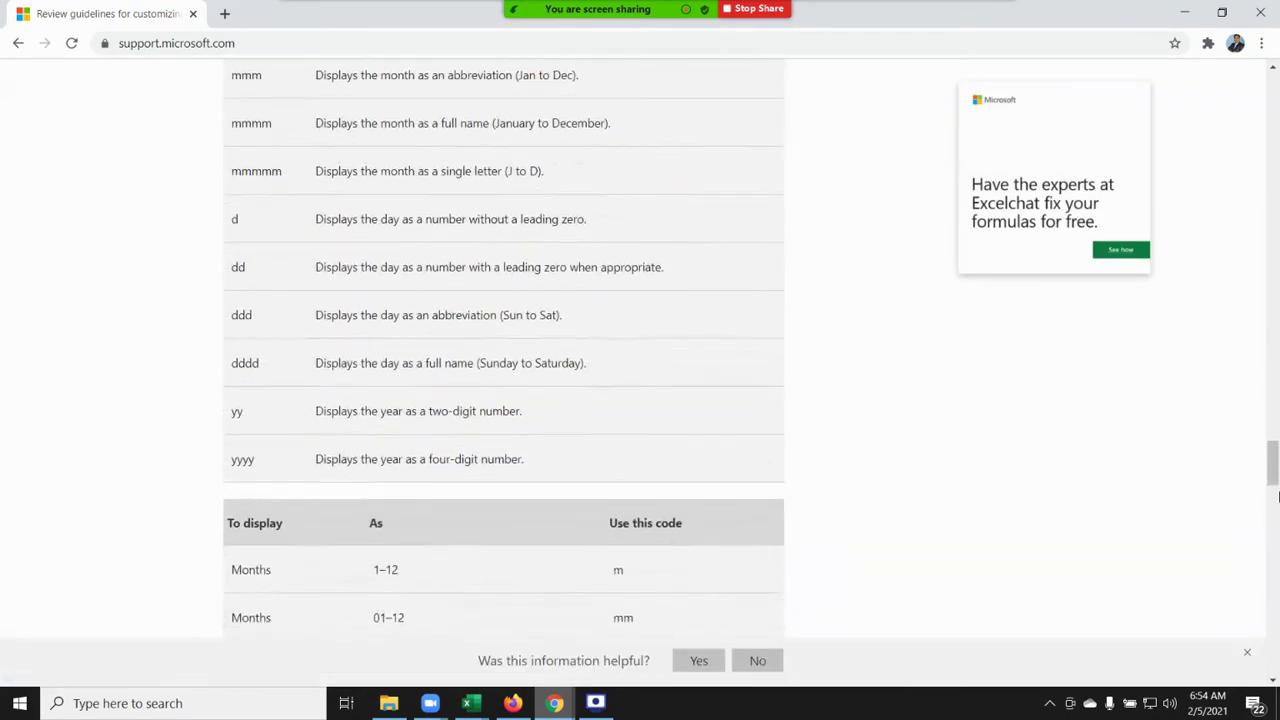
mouse_move(1274, 465)
left_mouse_down()
mouse_move(1273, 645)
mouse_move(1247, 83)
mouse_move(1240, 283)
left_mouse_up()
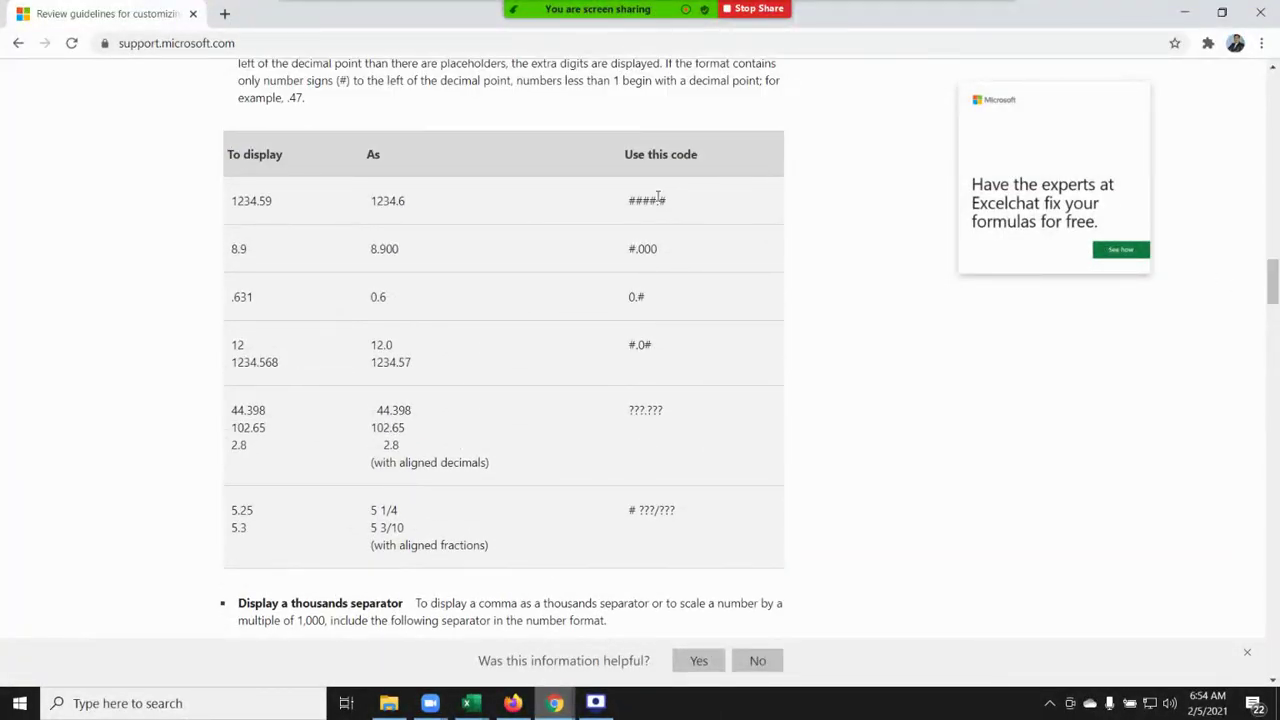
Highlight the example codes ####.#, #.000, #.0# and ???.??? in the decimals table
double_click(658, 200)
left_click(638, 247)
double_click(638, 247)
left_click(633, 295)
double_click(647, 345)
left_click_drag(652, 345, 643, 350)
double_click(645, 410)
Scroll through the remaining format tables and select the article's full web address
scroll(662, 473, "down", 5)
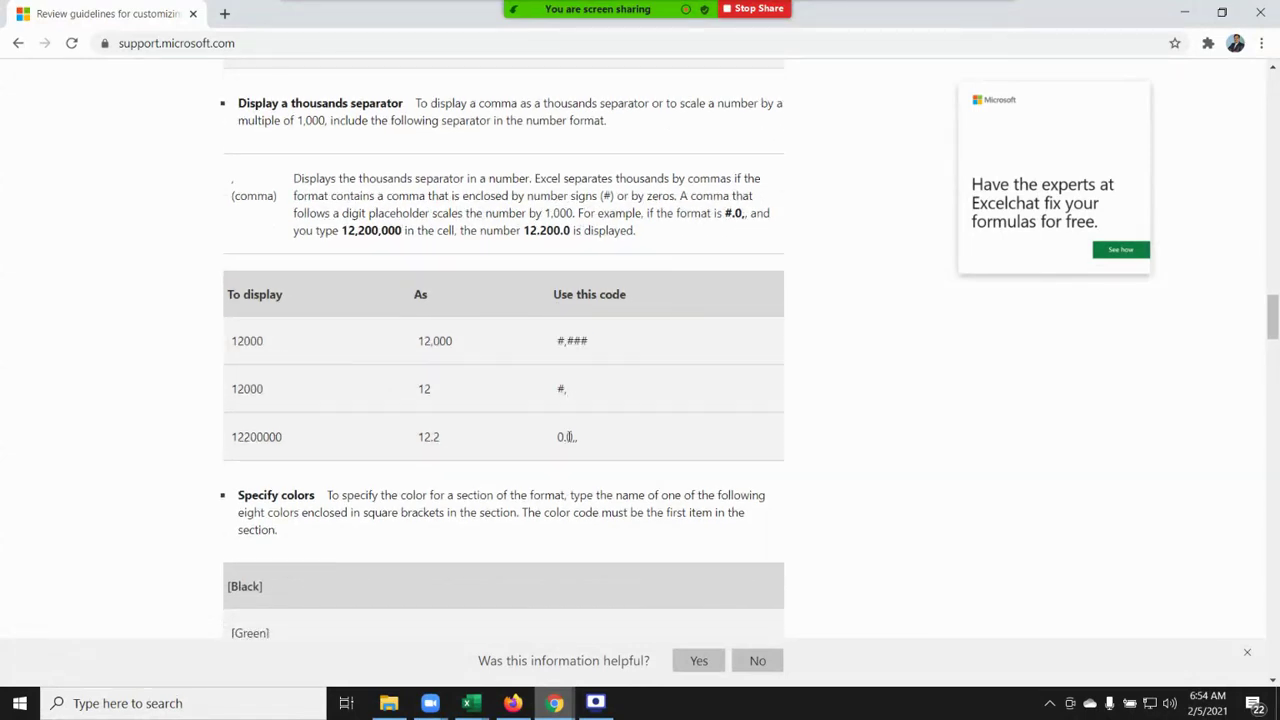
scroll(635, 422, "down", 3)
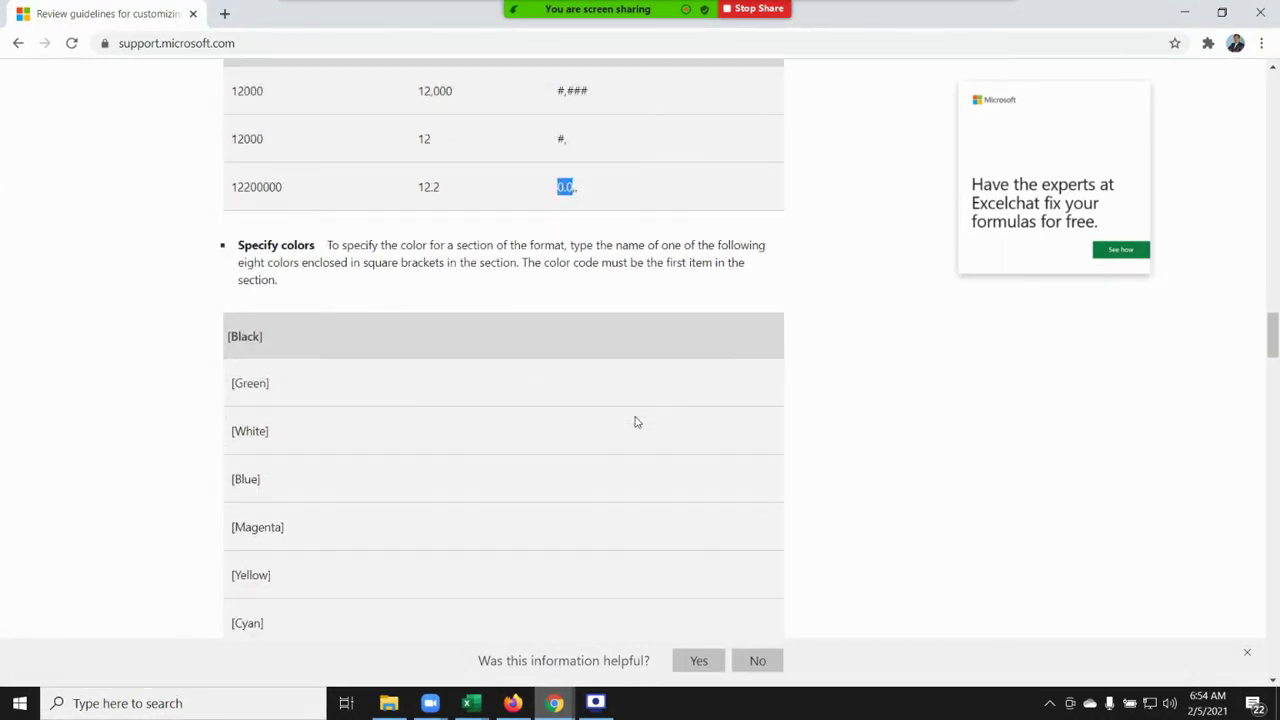
scroll(636, 418, "down", 3)
scroll(637, 417, "down", 3)
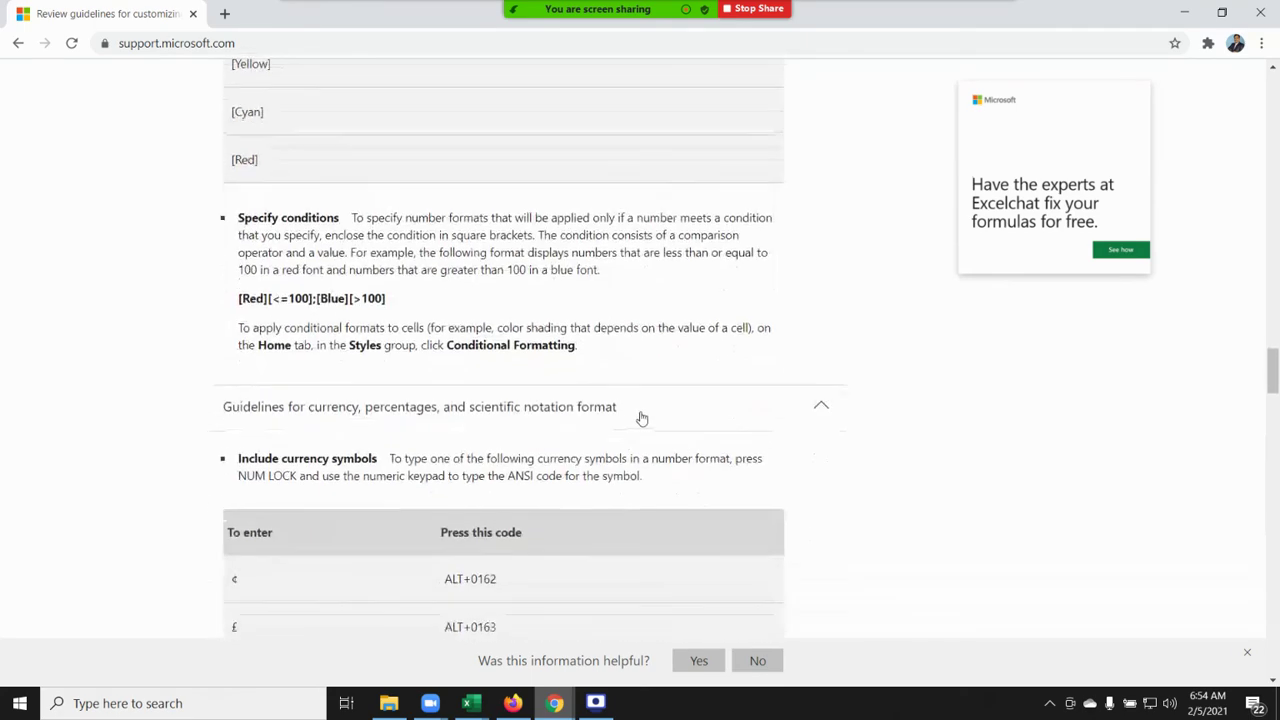
scroll(640, 414, "down", 3)
scroll(643, 412, "down", 3)
scroll(644, 410, "down", 2)
scroll(643, 409, "down", 4)
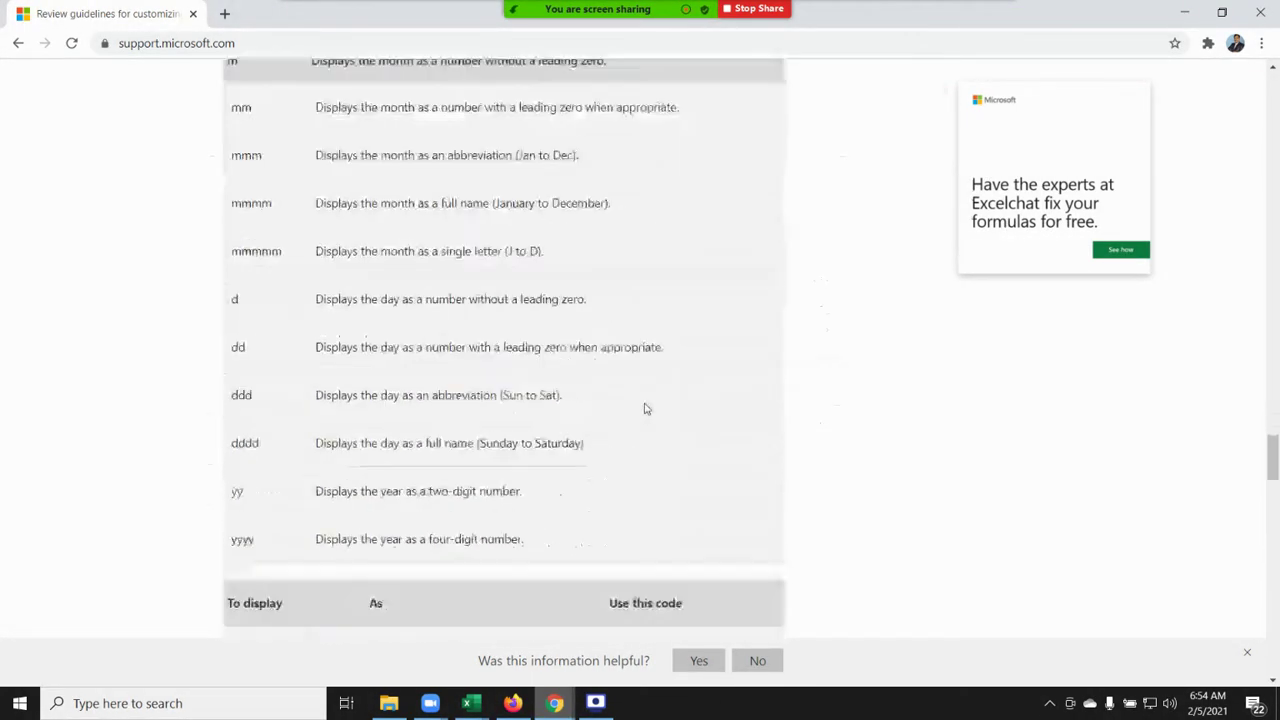
scroll(643, 409, "down", 1)
scroll(645, 407, "down", 2)
scroll(646, 405, "down", 2)
scroll(646, 404, "down", 3)
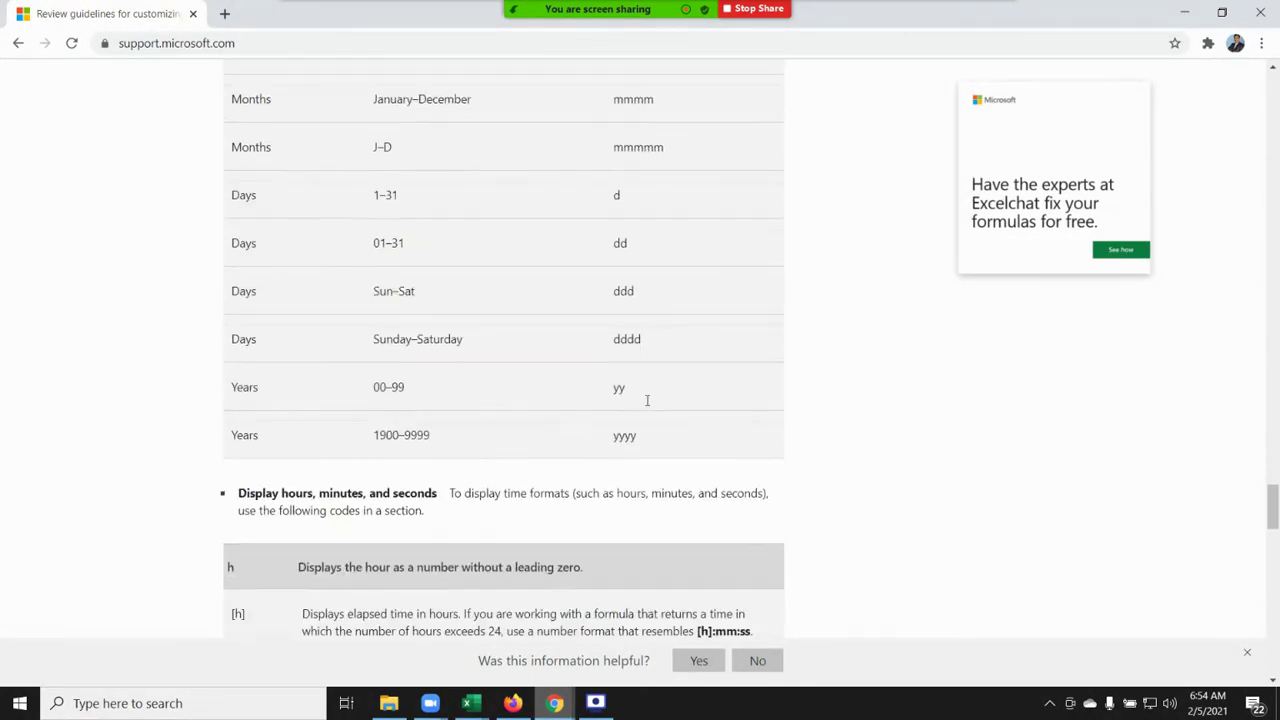
scroll(647, 402, "down", 1)
scroll(647, 401, "down", 2)
scroll(647, 400, "down", 2)
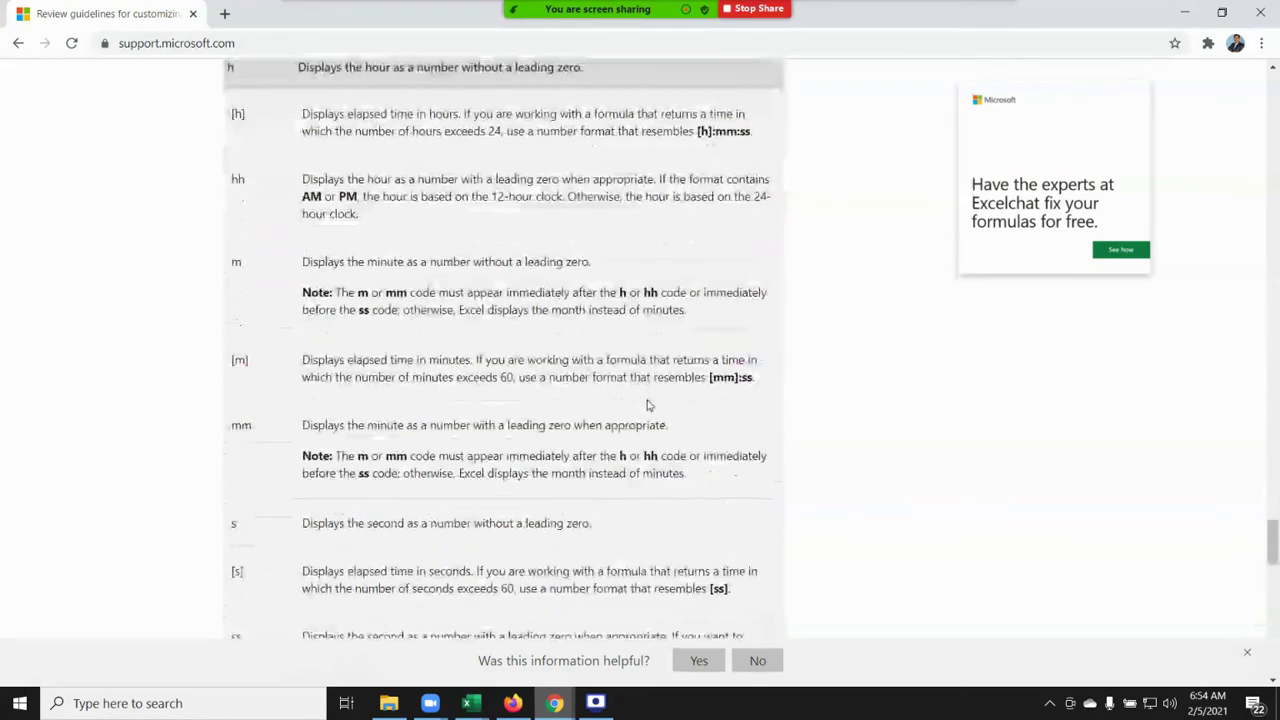
scroll(647, 400, "down", 2)
scroll(647, 399, "down", 2)
scroll(647, 399, "down", 3)
scroll(647, 400, "down", 2)
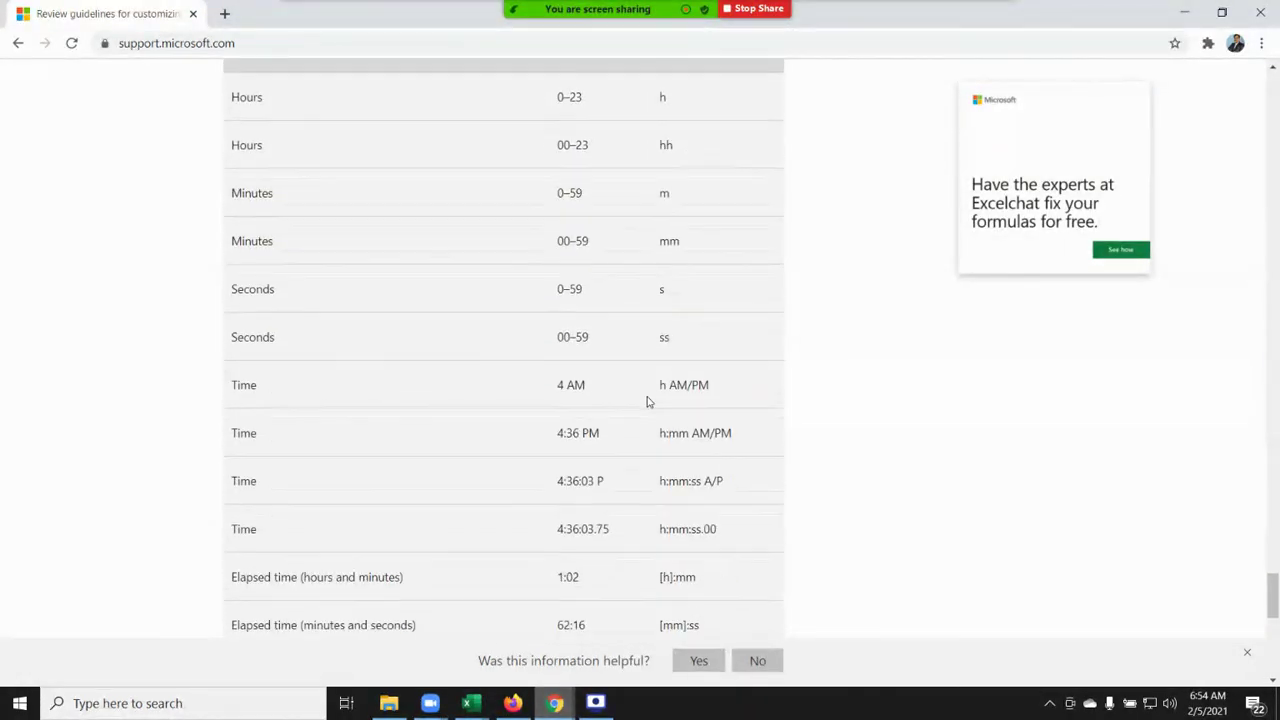
scroll(647, 401, "down", 3)
scroll(647, 402, "down", 4)
scroll(647, 402, "up", 4)
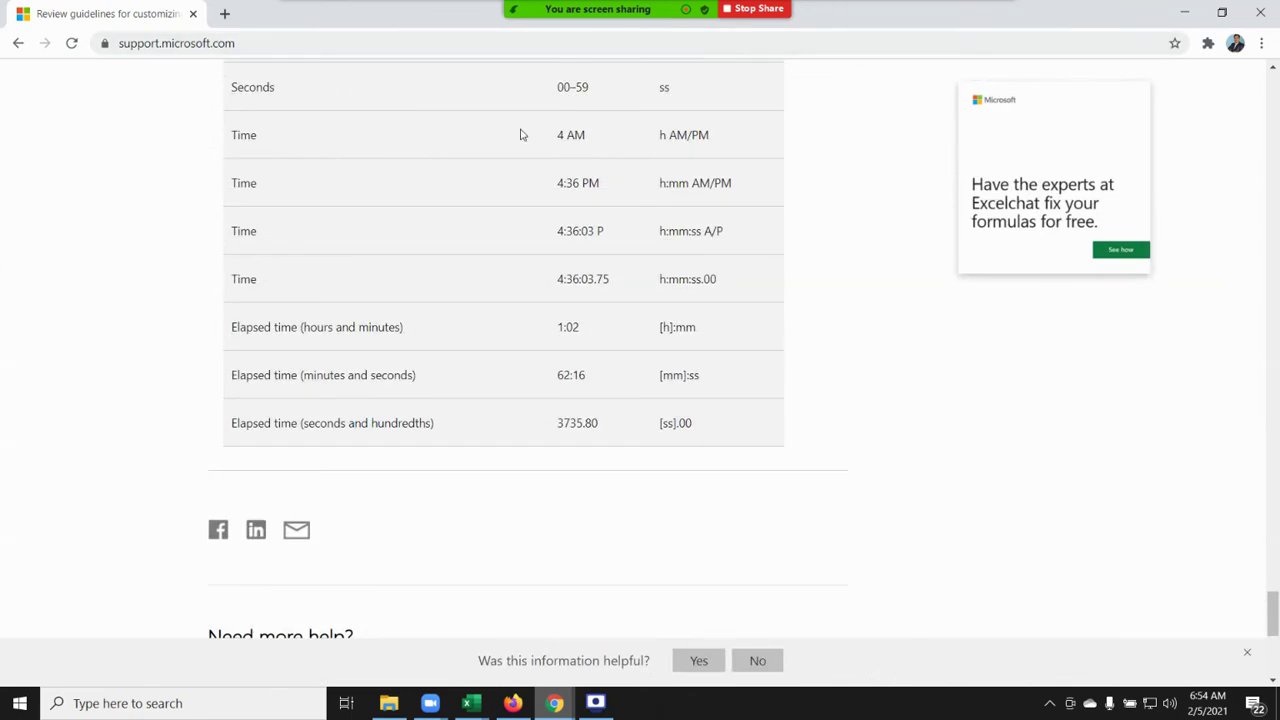
scroll(643, 329, "up", 4)
left_click(386, 44)
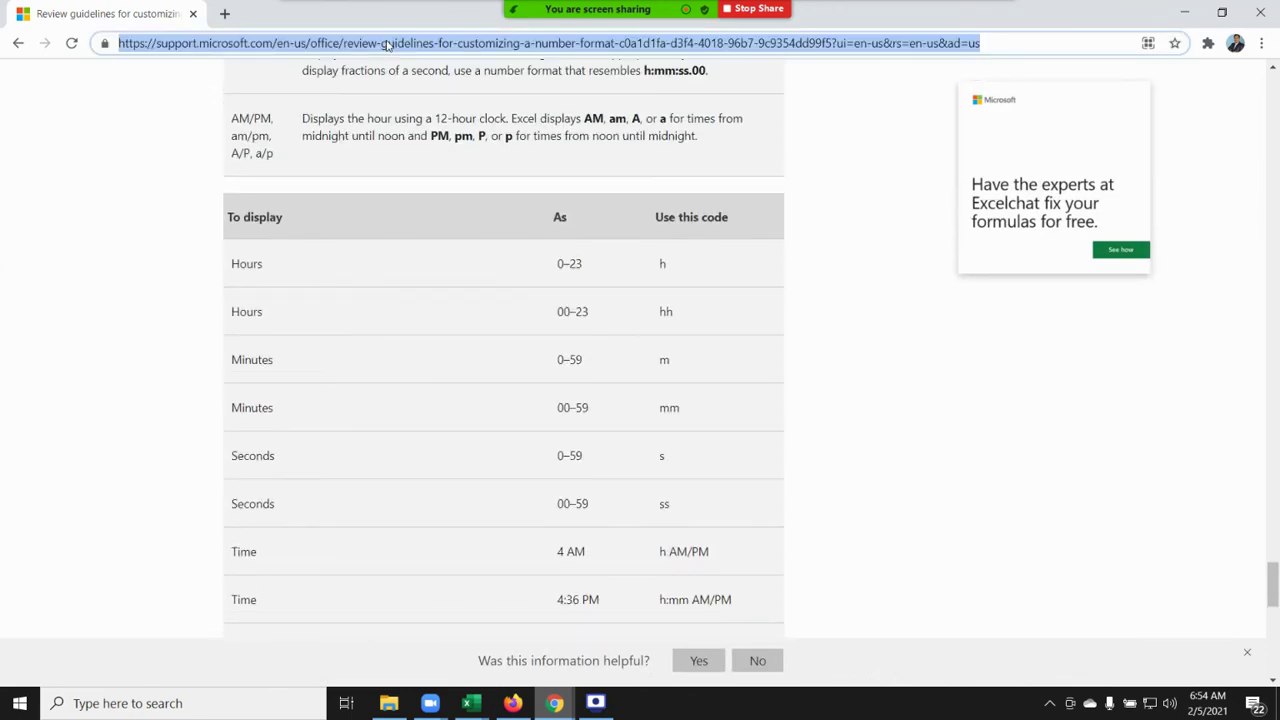
Copy the Microsoft number-format article's web address and send it to Everyone in the Zoom meeting chat
right_click(387, 46)
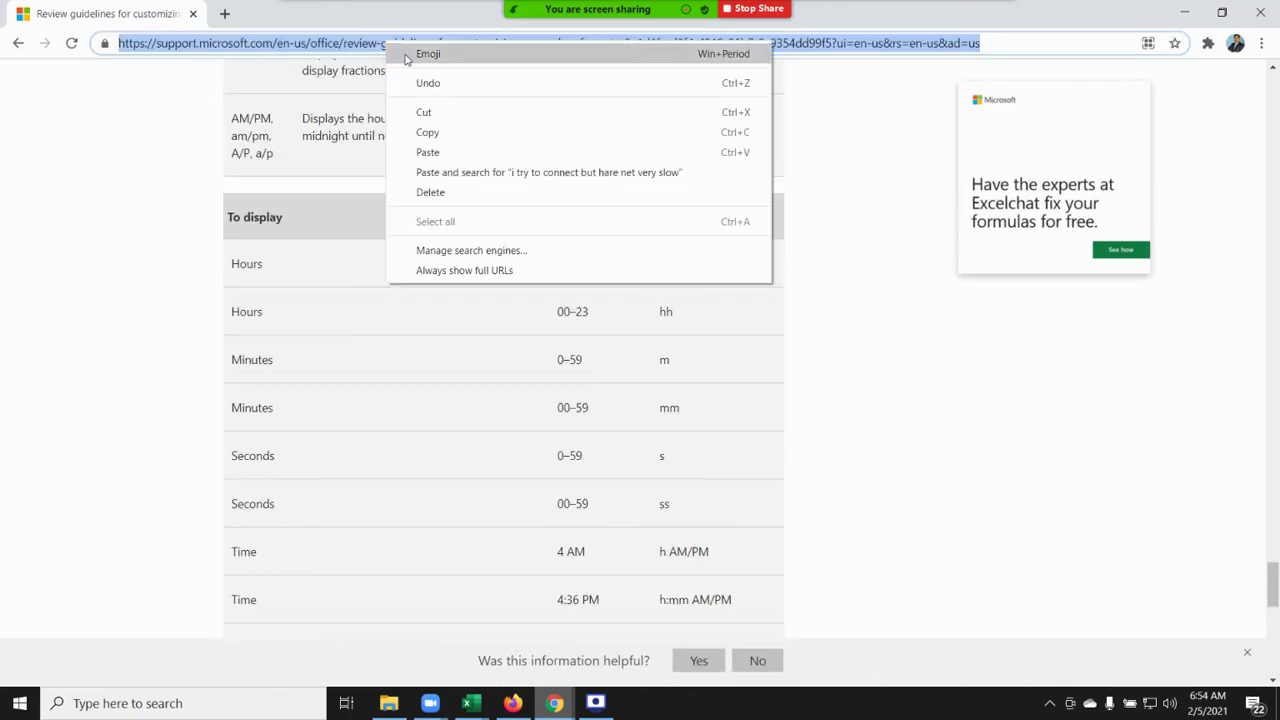
left_click(446, 135)
mouse_move(598, 9)
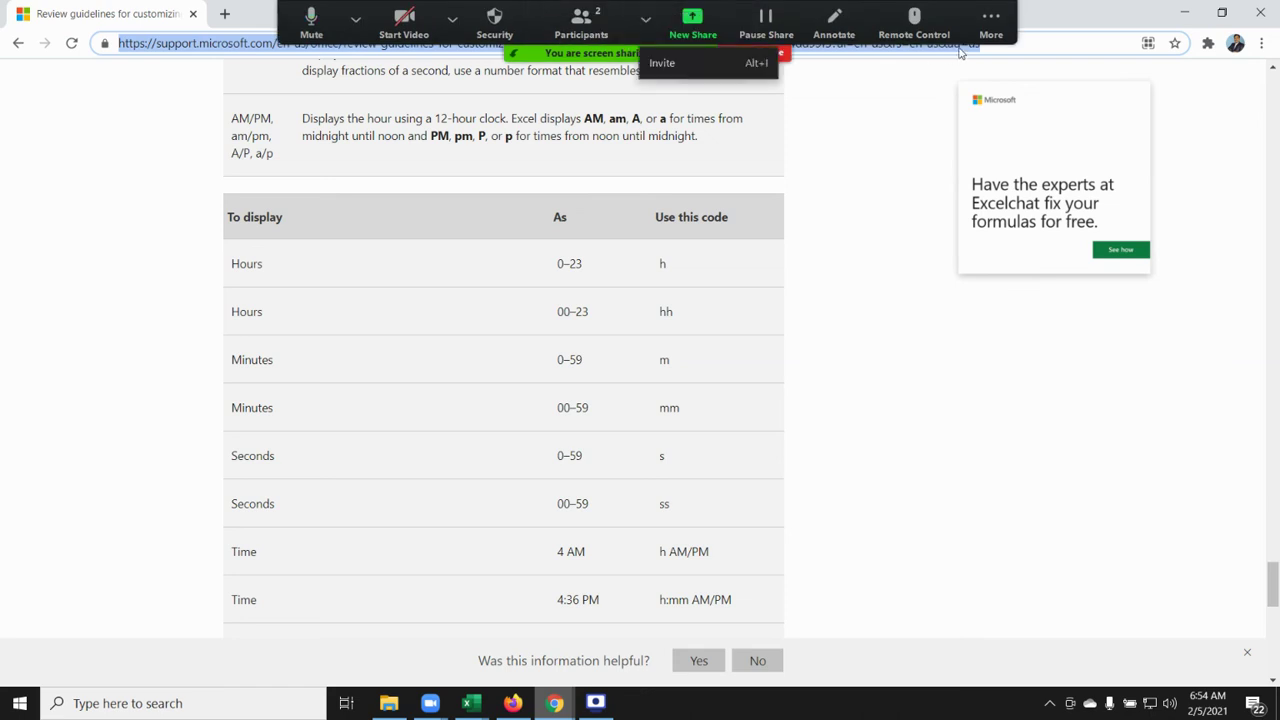
left_click(990, 22)
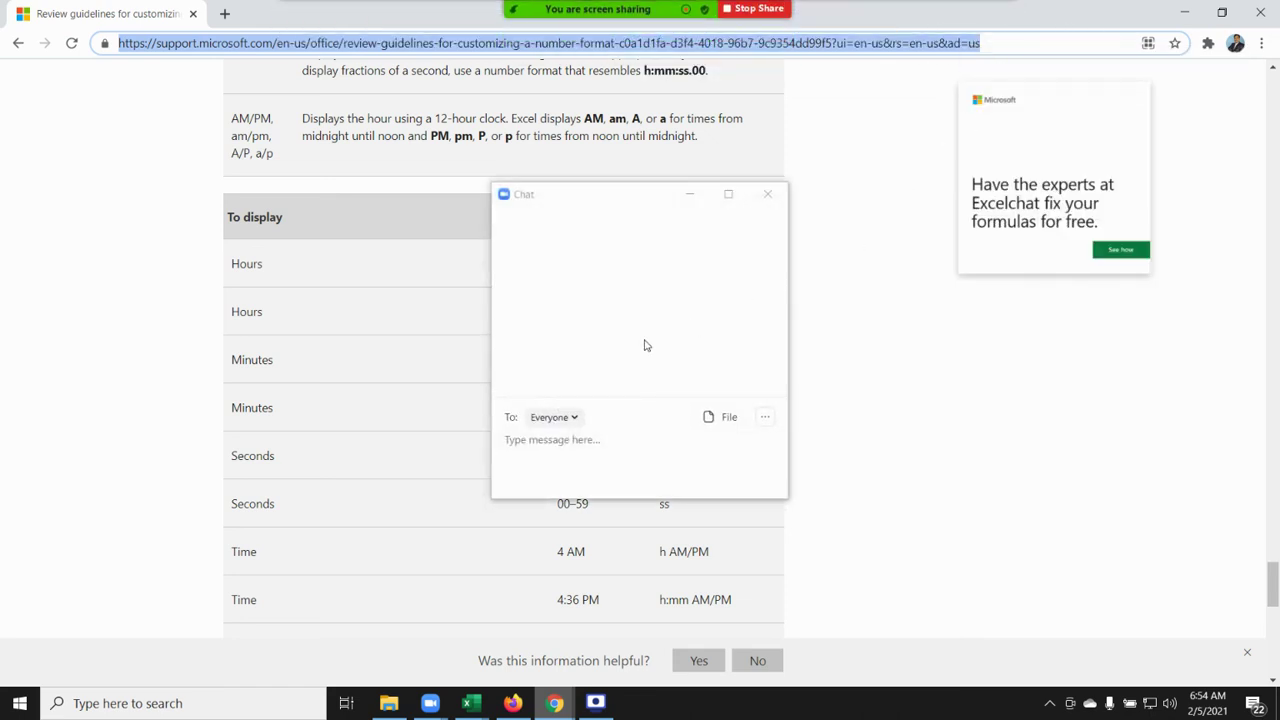
right_click(524, 447)
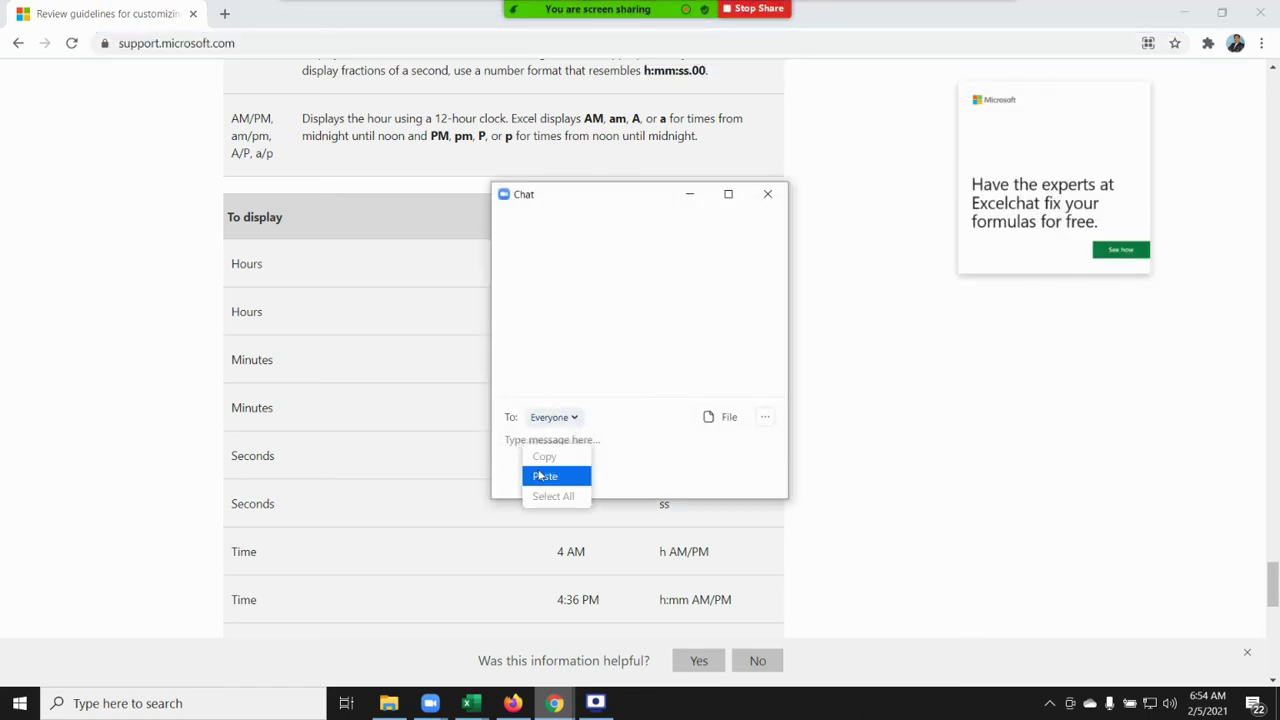
left_click(545, 476)
key("Return")
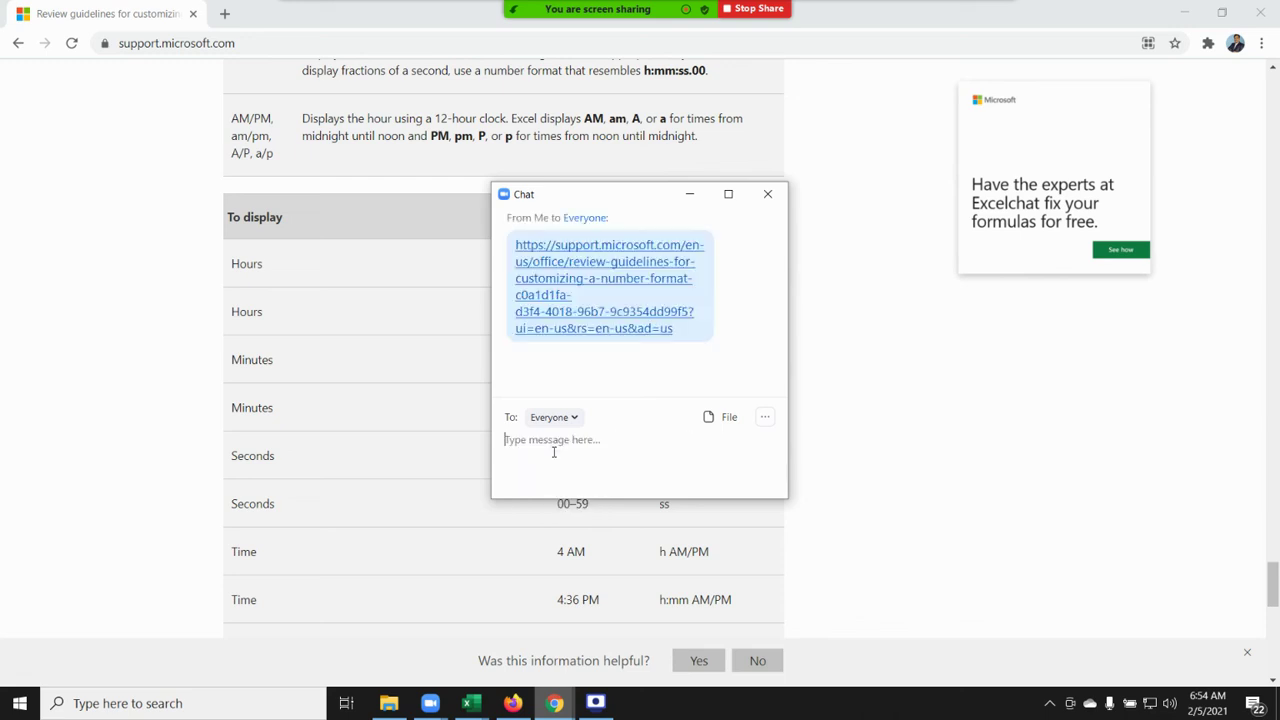
left_click(770, 205)
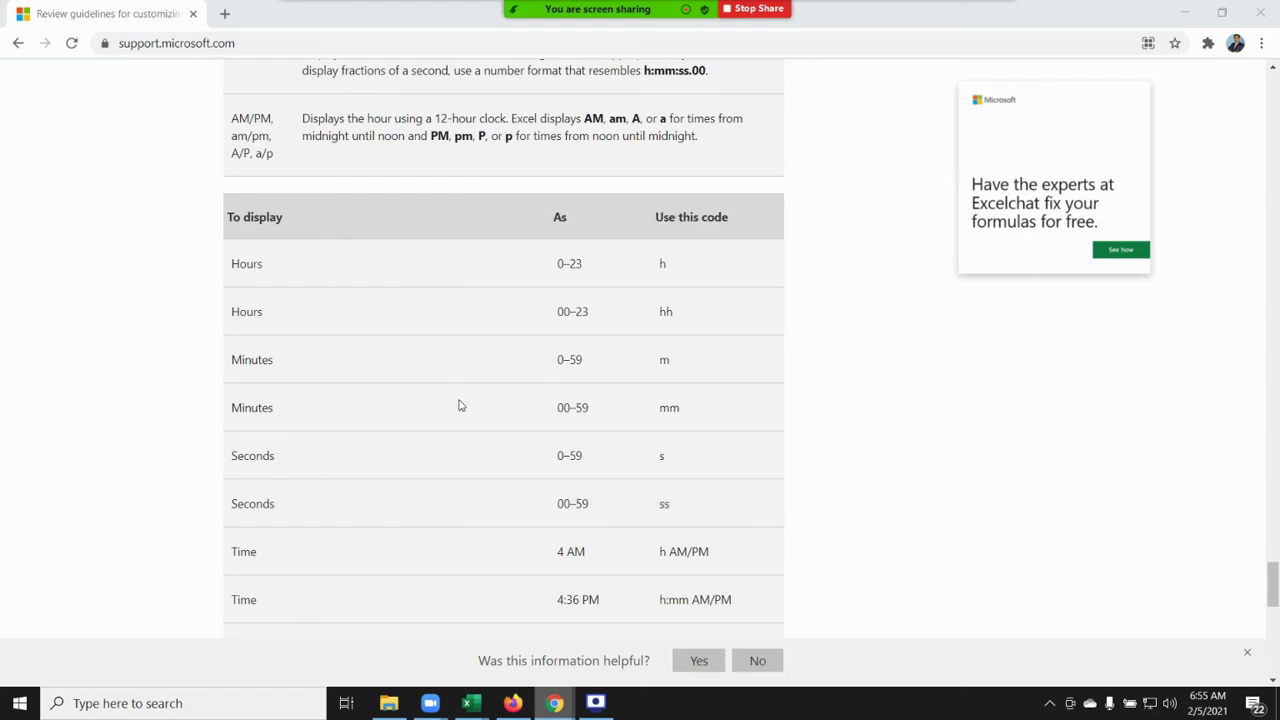
left_click_drag(1273, 585, 1265, 90)
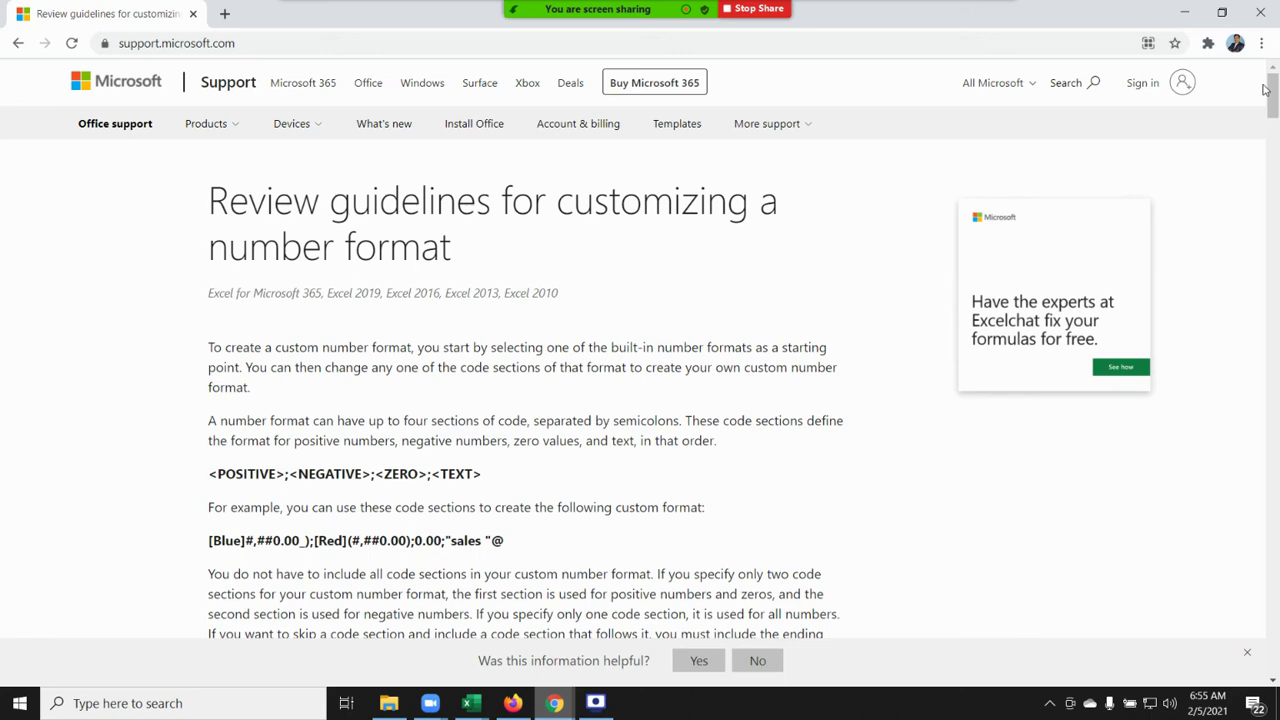
scroll(507, 441, "down", 3)
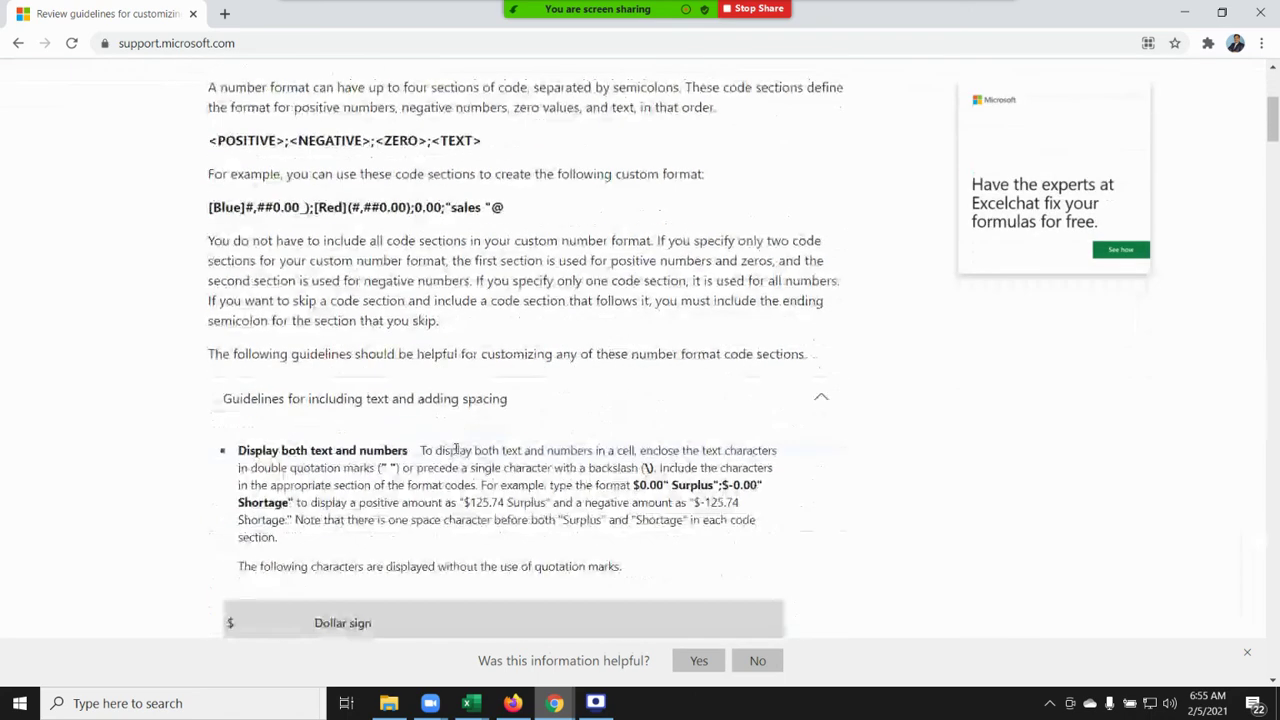
scroll(456, 450, "down", 2)
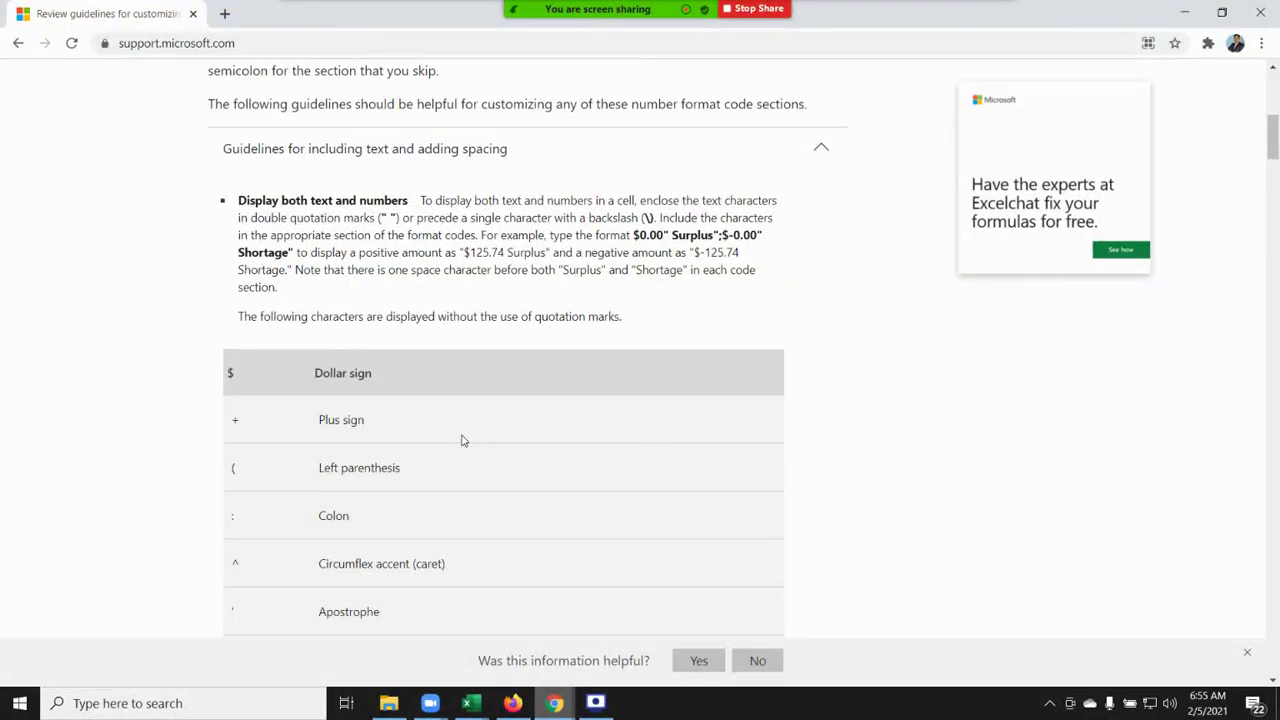